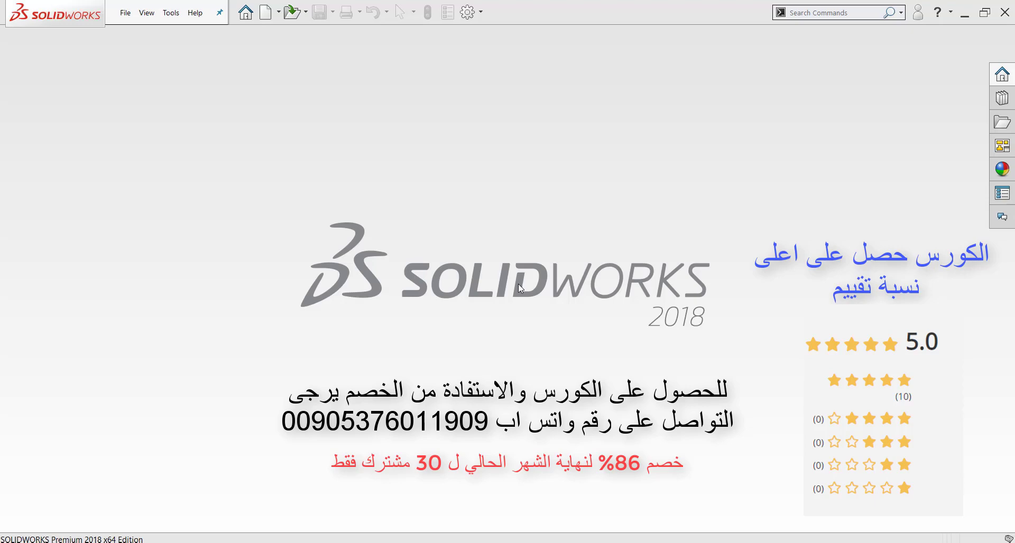
# Step: Enable the SolidCAM2018 add-in in the SOLIDWORKS Add-Ins list
pyautogui.click(480, 11)
pyautogui.click(486, 43)
pyautogui.scroll(-5, 381, 306)
pyautogui.click(270, 397)
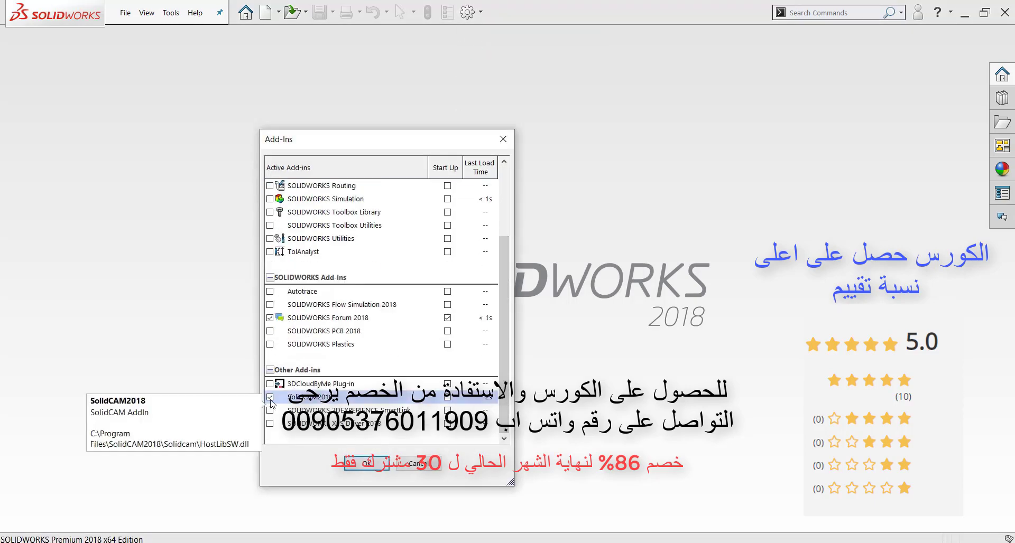
pyautogui.press('Return')
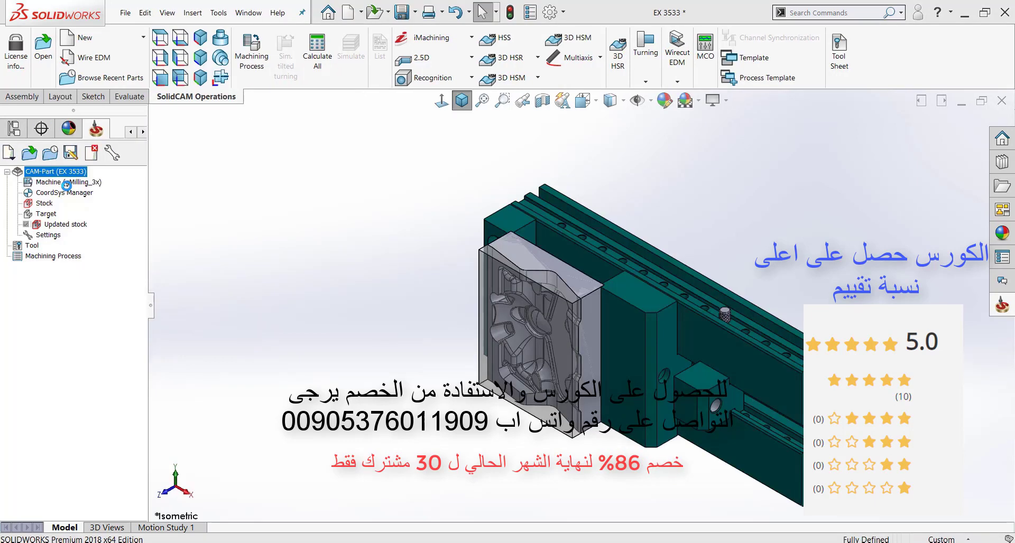
# Step: Choose a Fanuc CNC machine for the part and define its coordinate system
pyautogui.click(80, 202)
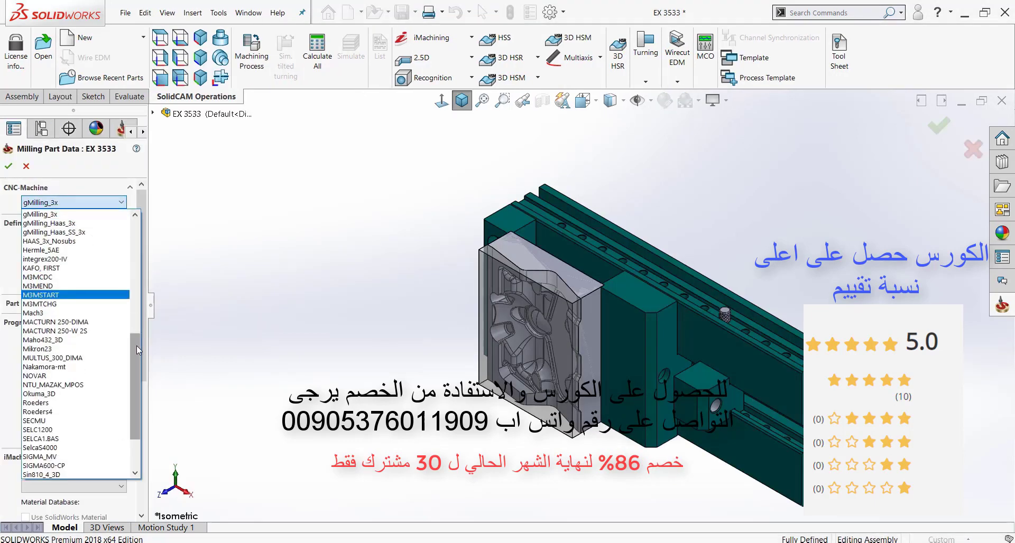
pyautogui.moveTo(136, 346); pyautogui.dragTo(135, 293)
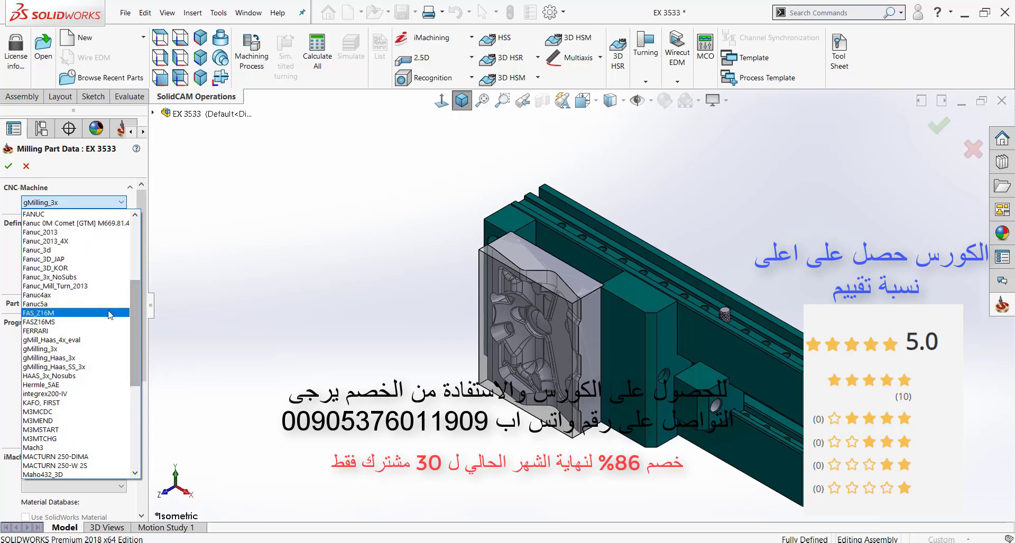
pyautogui.click(58, 259)
pyautogui.click(63, 236)
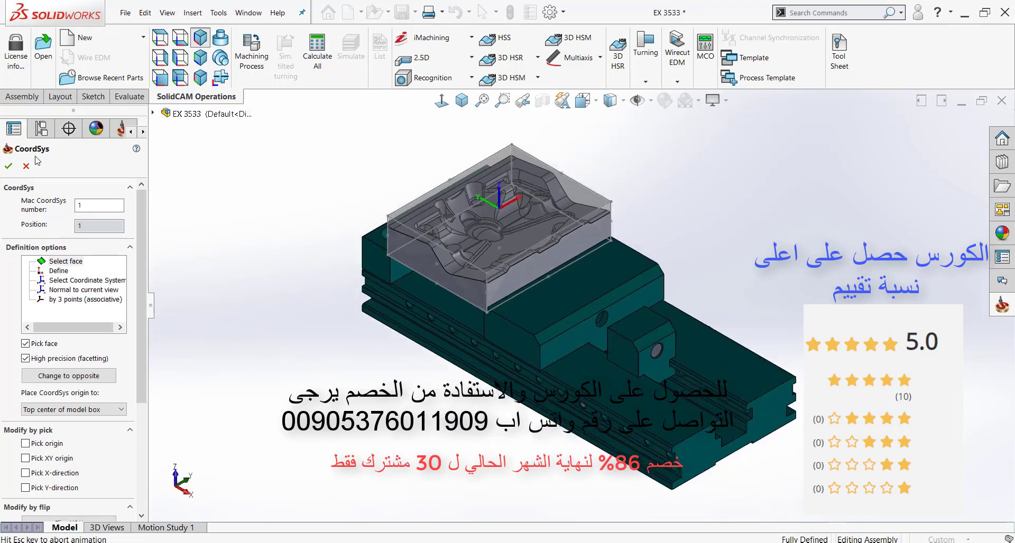
pyautogui.click(8, 166)
pyautogui.click(8, 166)
pyautogui.click(8, 166)
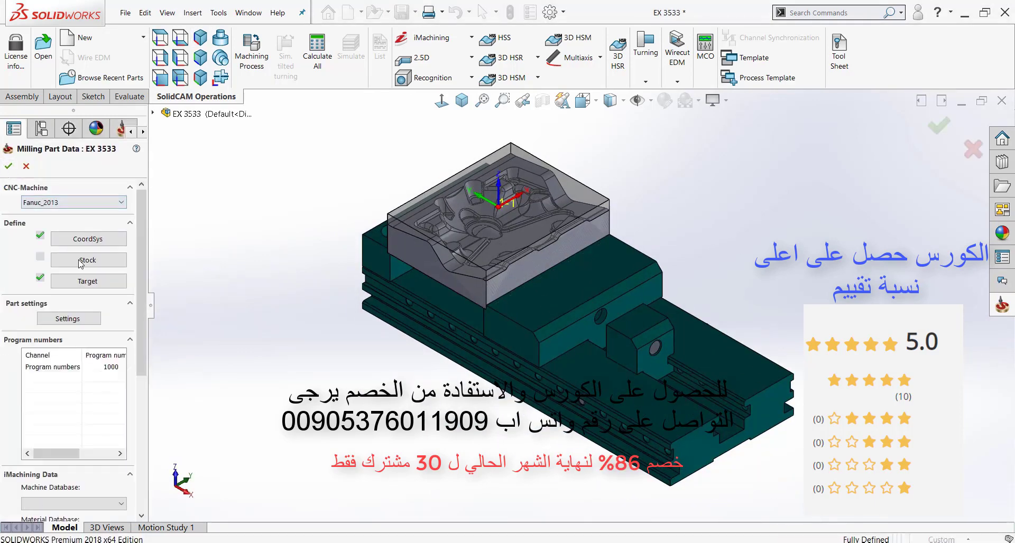
# Step: Define the stock from a 3D model by picking the stock solid
pyautogui.click(80, 260)
pyautogui.click(79, 251)
pyautogui.click(32, 266)
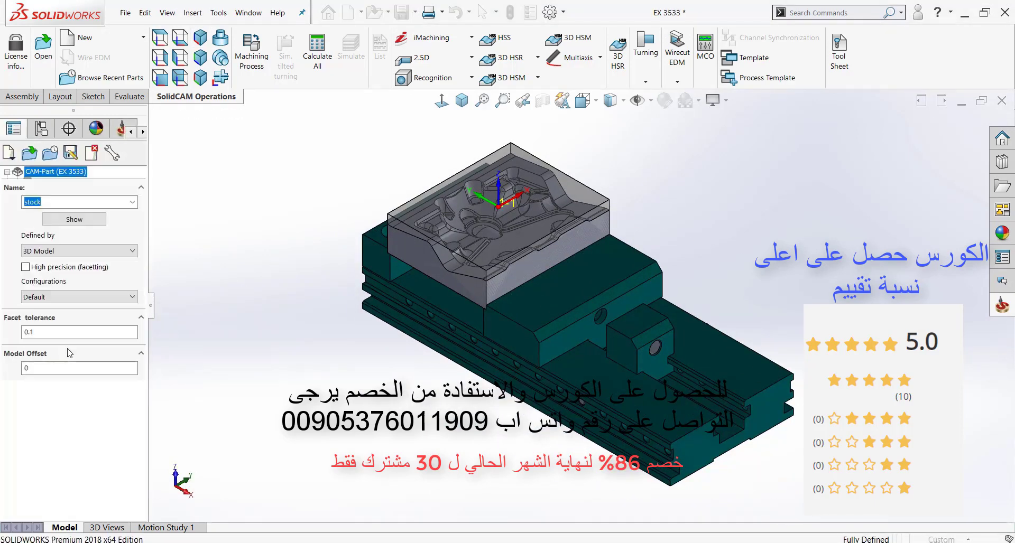
pyautogui.click(569, 183)
pyautogui.click(74, 219)
pyautogui.click(8, 166)
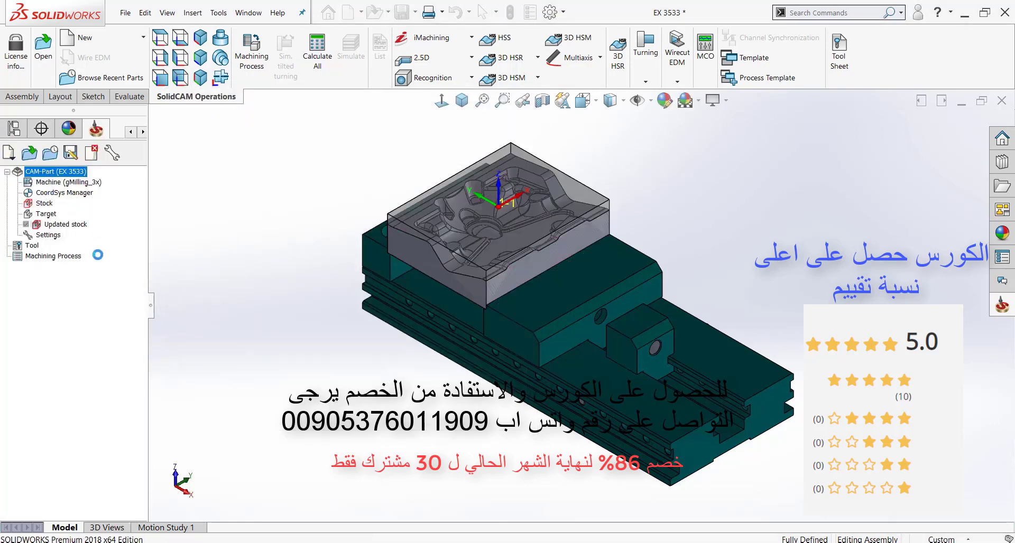
# Step: Define the target part and accept the Part data settings
pyautogui.click(497, 222)
pyautogui.click(74, 220)
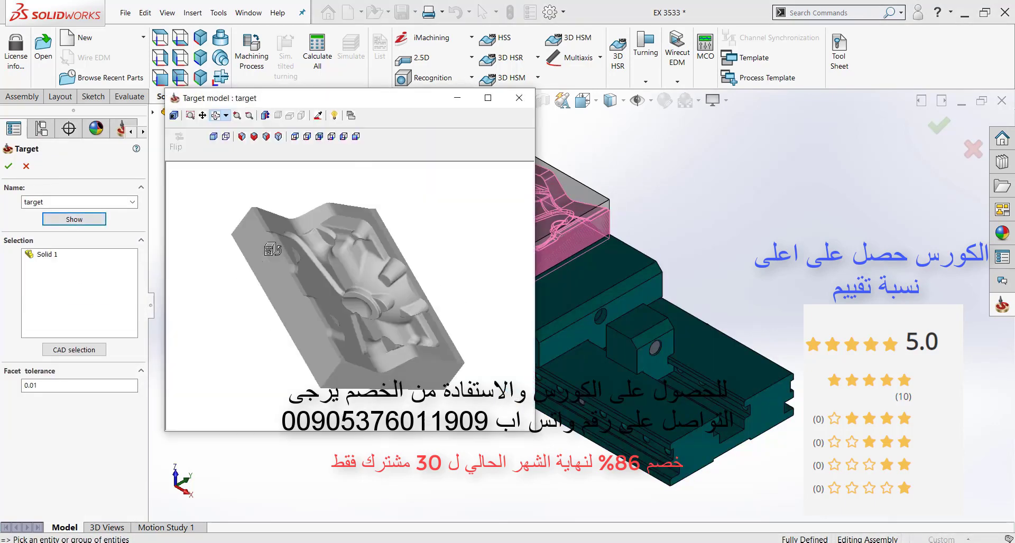
pyautogui.click(9, 166)
pyautogui.click(9, 186)
# Step: Generate G-code for the FM_facemill operation
pyautogui.rightClick(105, 320)
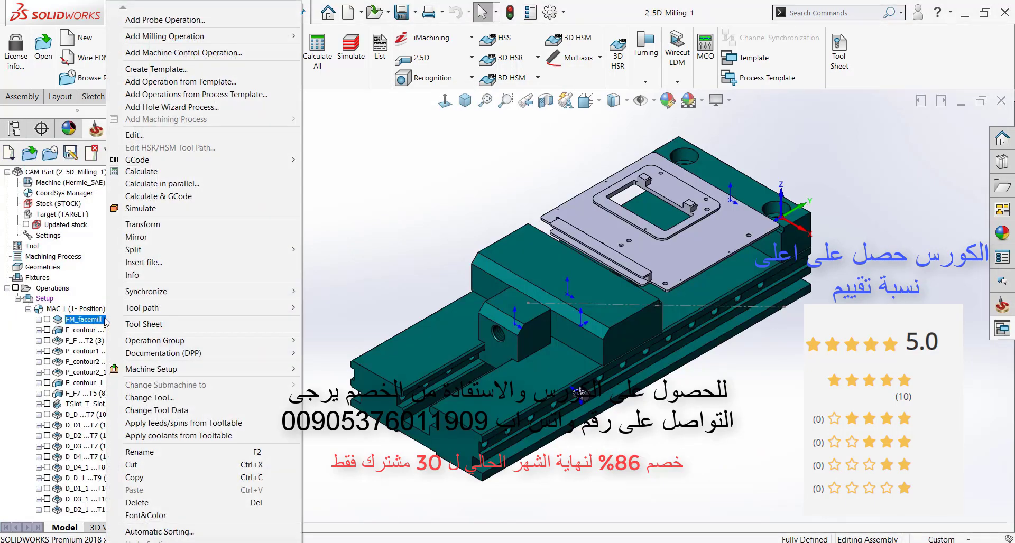
pyautogui.click(327, 160)
pyautogui.click(475, 293)
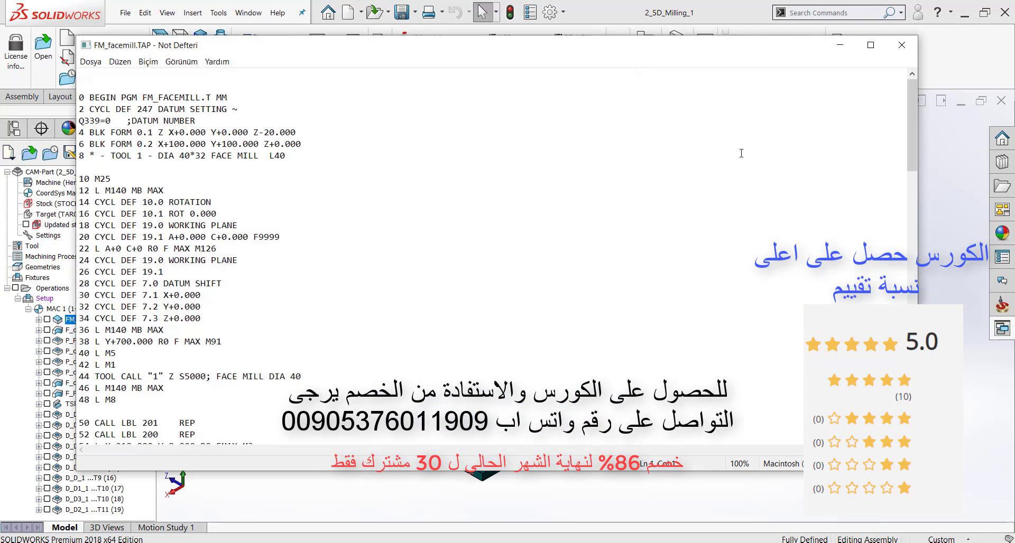
# Step: Read the FM_facemill.TAP file maximized in Notepad to its end, then close it
pyautogui.click(870, 45)
pyautogui.scroll(-4, 331, 218)
pyautogui.scroll(-8, 332, 218)
pyautogui.scroll(-9, 331, 217)
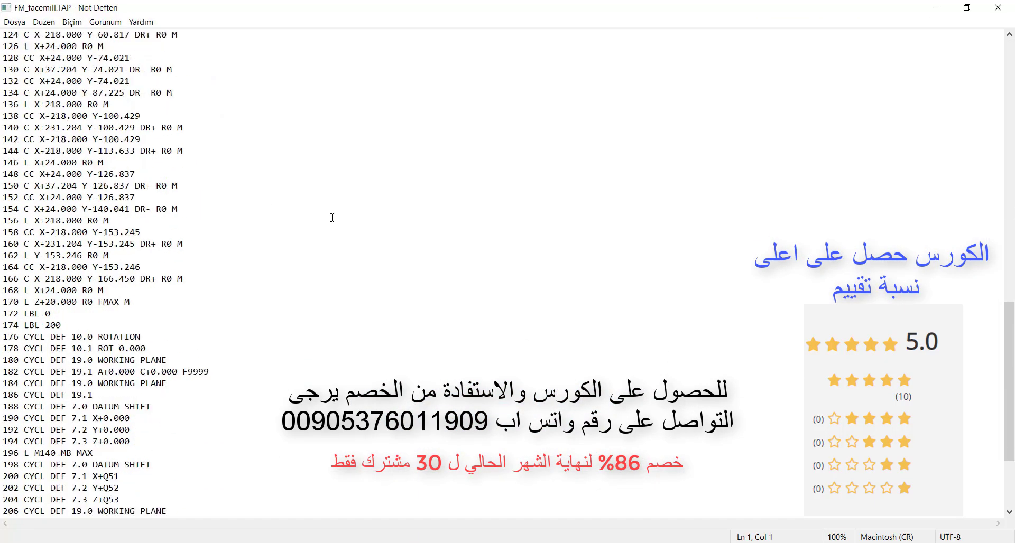
pyautogui.scroll(-6, 332, 217)
pyautogui.hotkey('alt', 'F4')
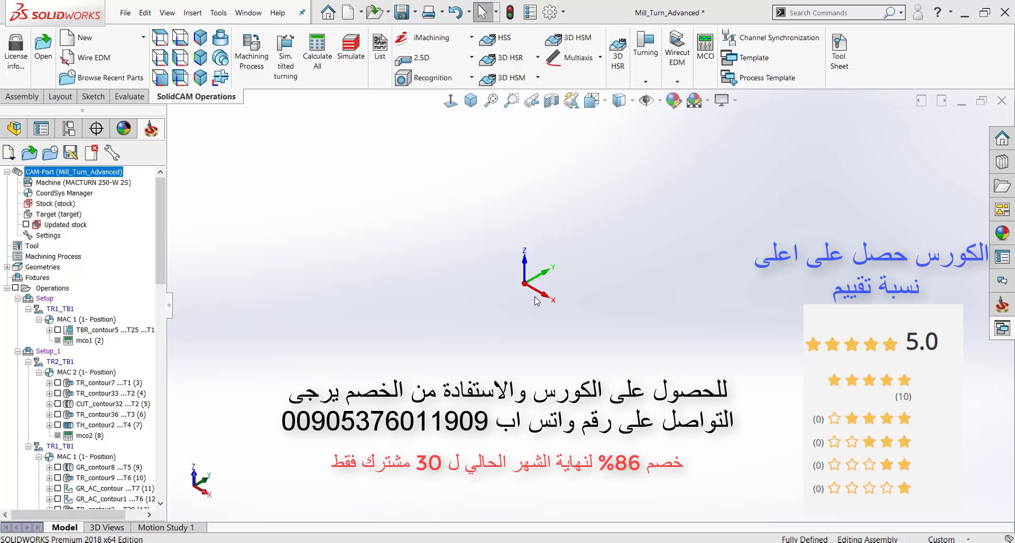
# Step: Browse the 2.5D, 3D HSR, 3D HSM, iMachining, Multiaxis and Turning operation lists
pyautogui.click(458, 60)
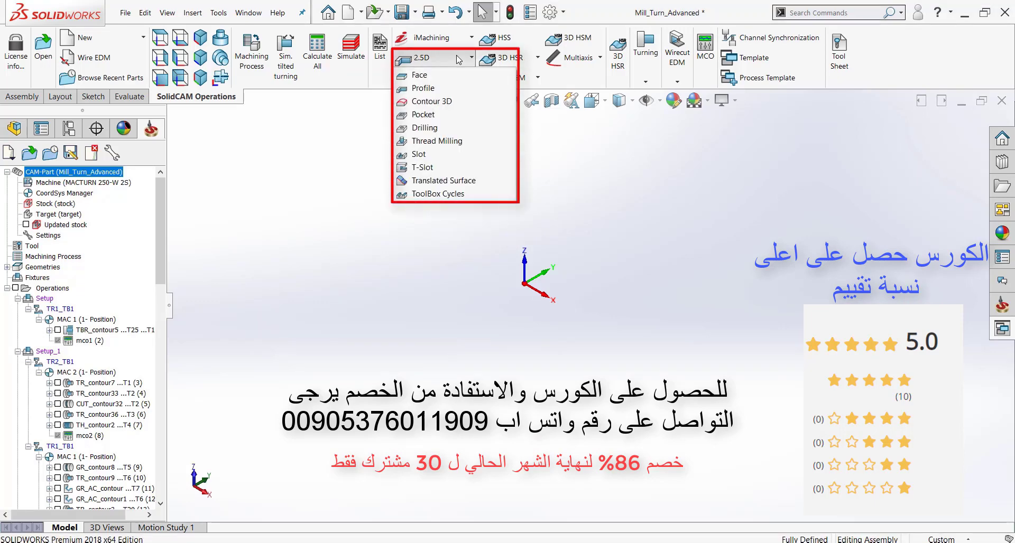
pyautogui.click(459, 60)
pyautogui.click(510, 58)
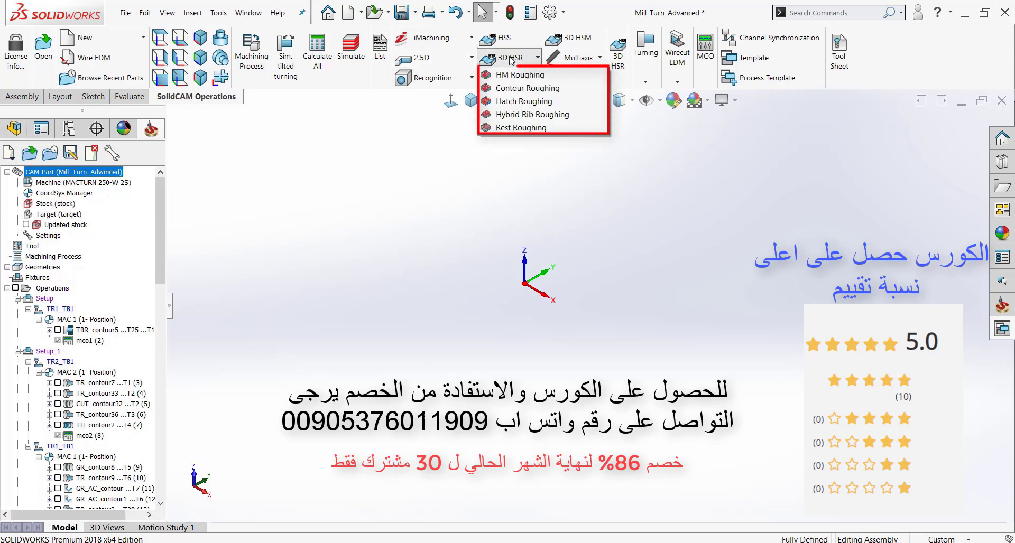
pyautogui.click(520, 78)
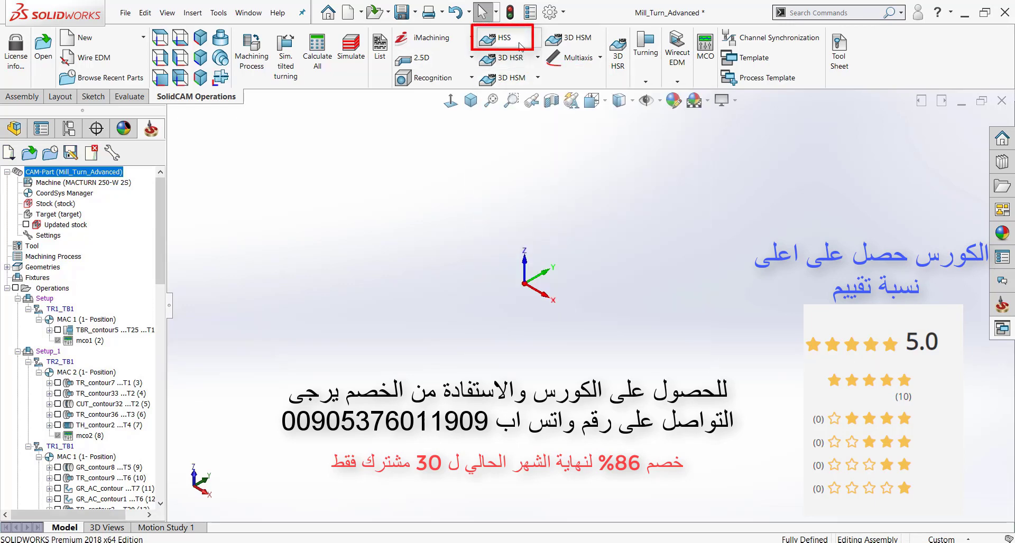
pyautogui.click(461, 41)
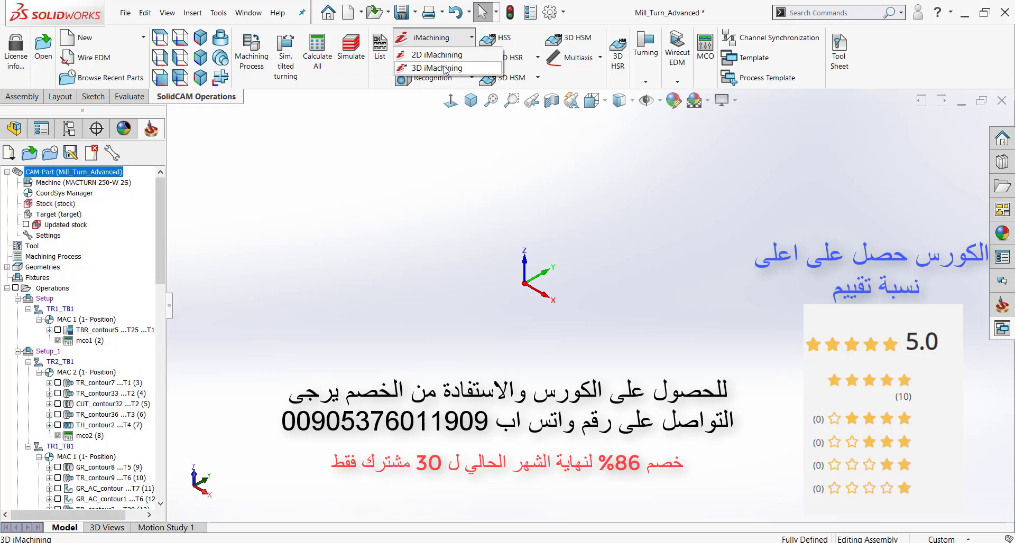
pyautogui.click(579, 59)
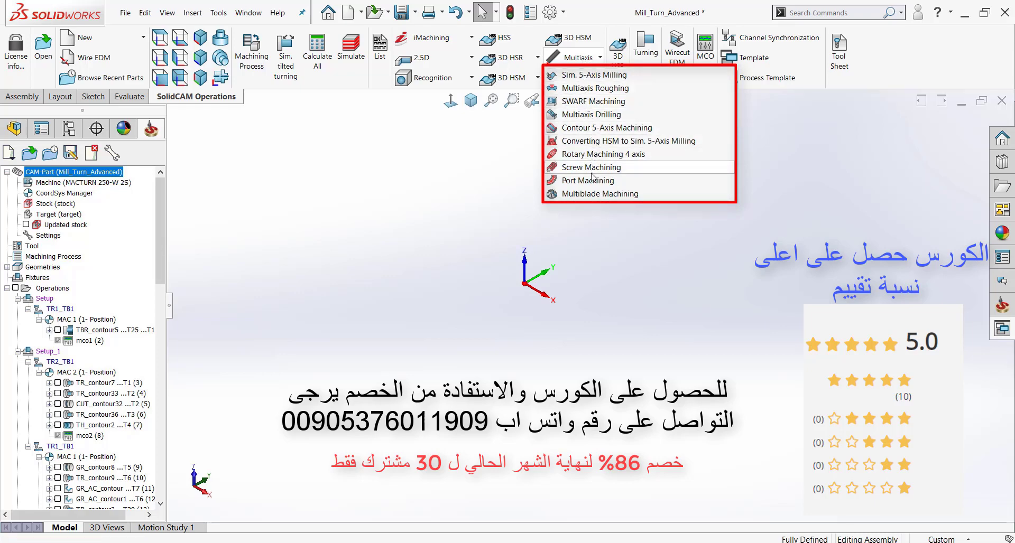
pyautogui.click(646, 80)
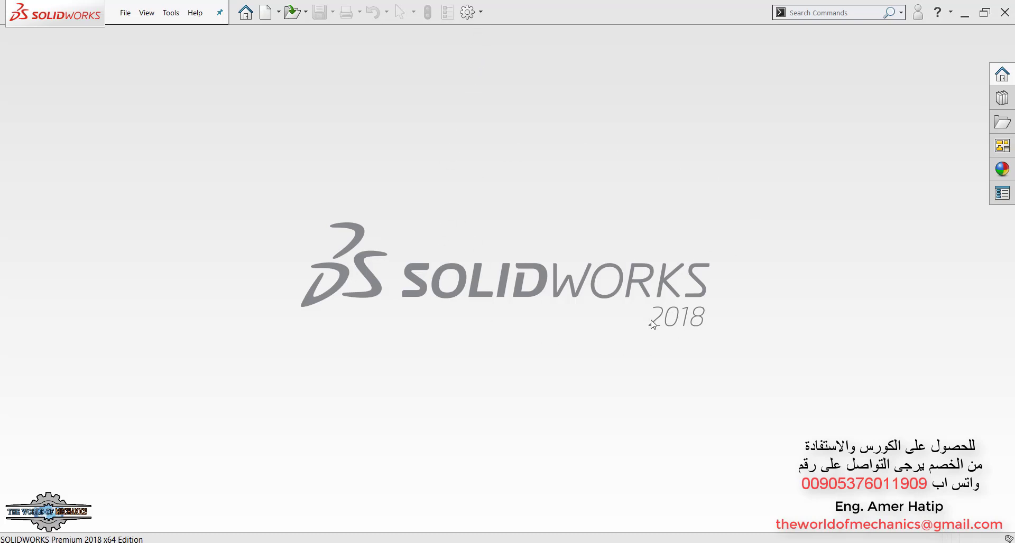
pyautogui.click(480, 11)
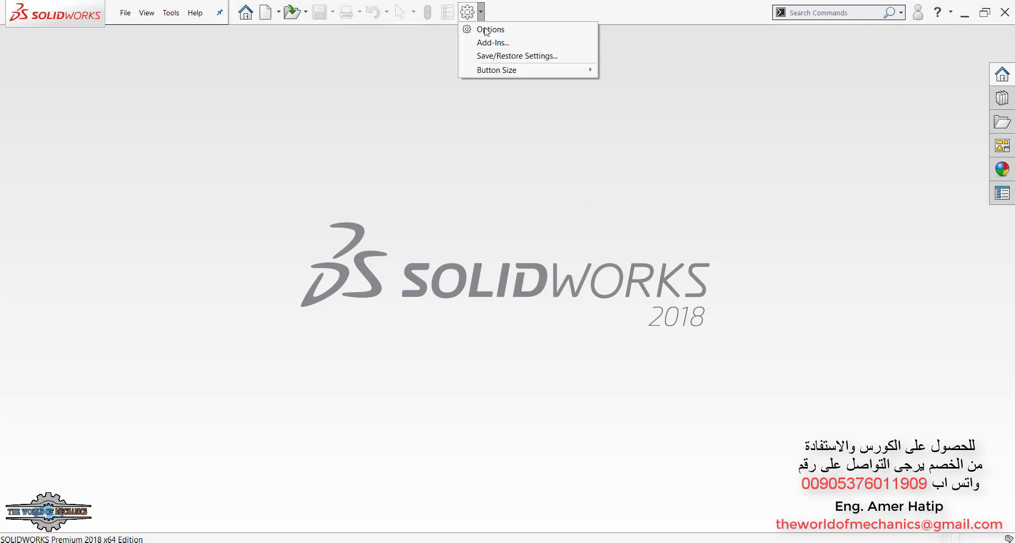
pyautogui.click(482, 42)
pyautogui.scroll(-2, 537, 215)
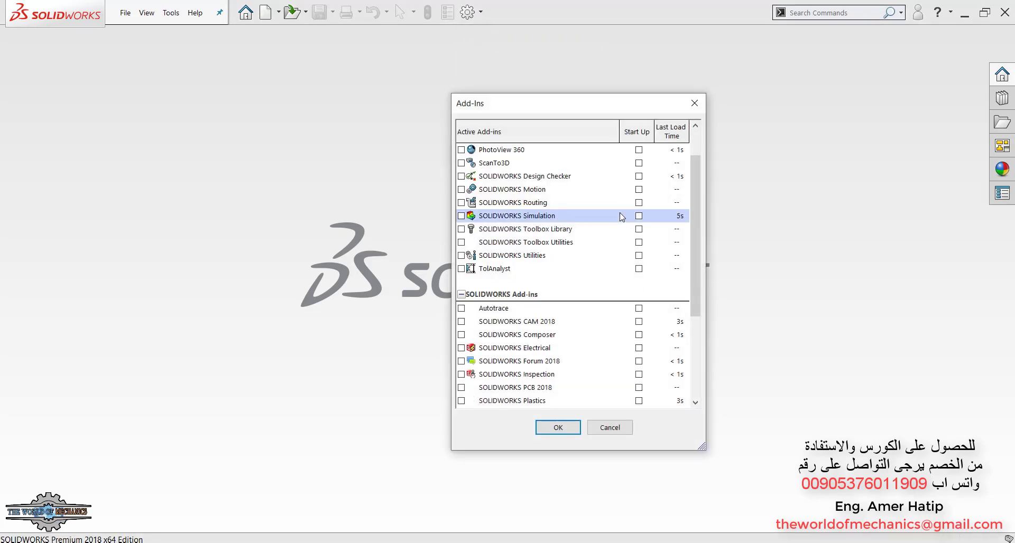
pyautogui.scroll(-2, 536, 215)
pyautogui.moveTo(535, 96); pyautogui.dragTo(236, 51)
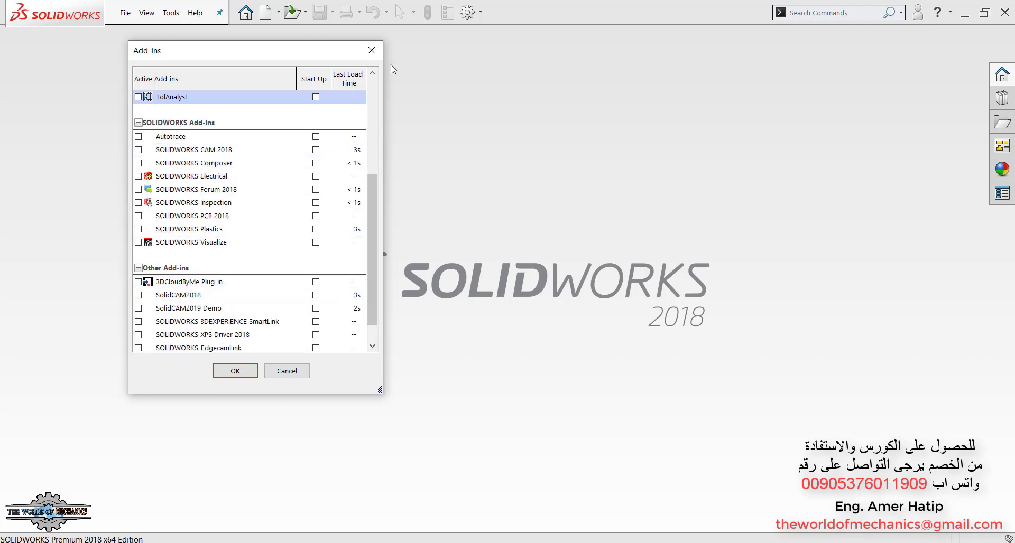
pyautogui.click(374, 53)
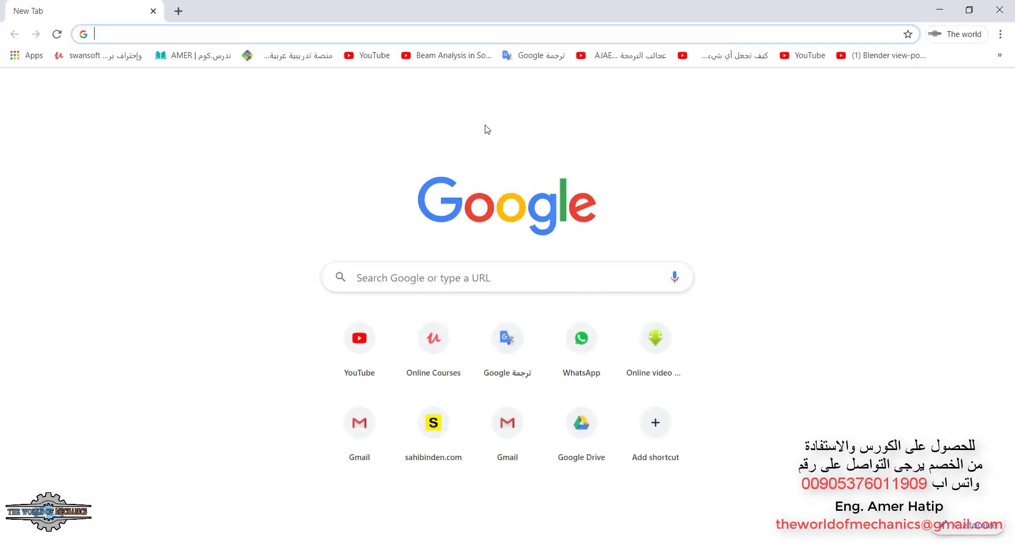
# Step: Search Google for solidcam and connect to the available Wi-Fi network
pyautogui.write('solidcam')
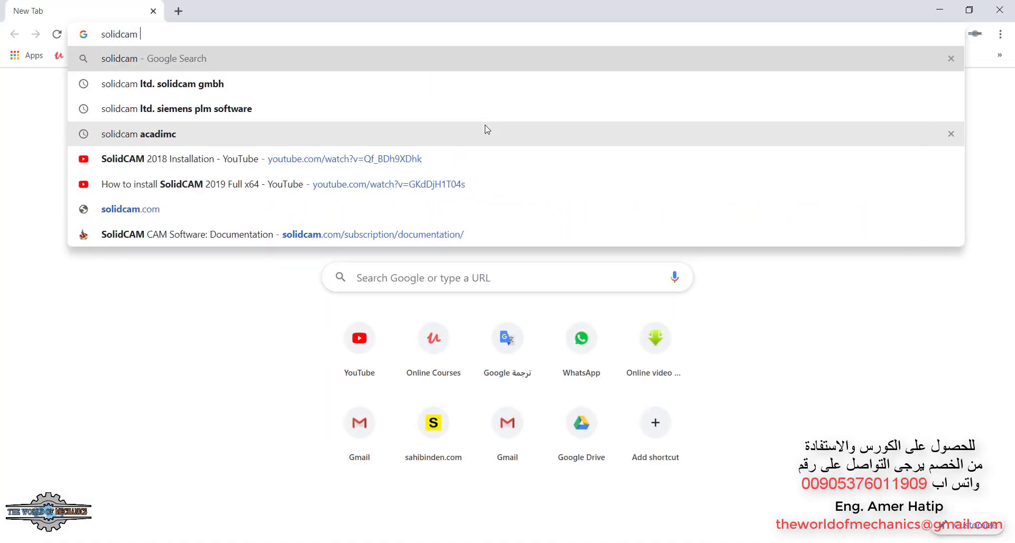
pyautogui.press('Return')
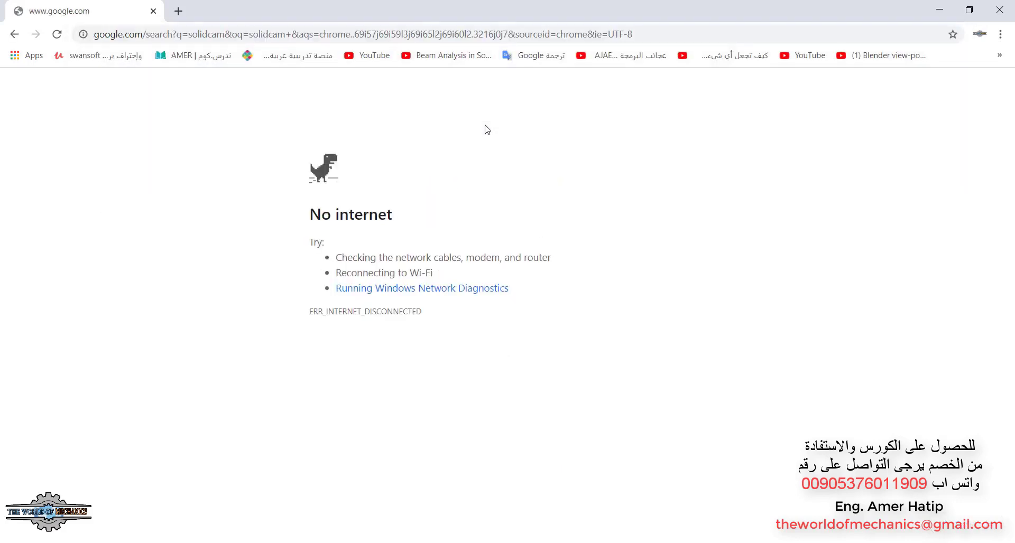
pyautogui.click(881, 539)
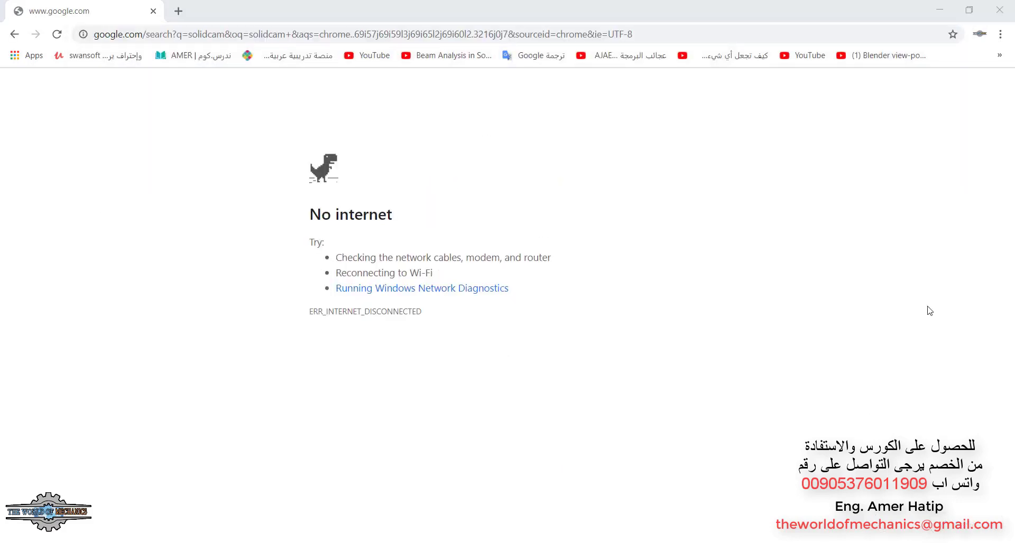
pyautogui.click(887, 195)
pyautogui.click(962, 245)
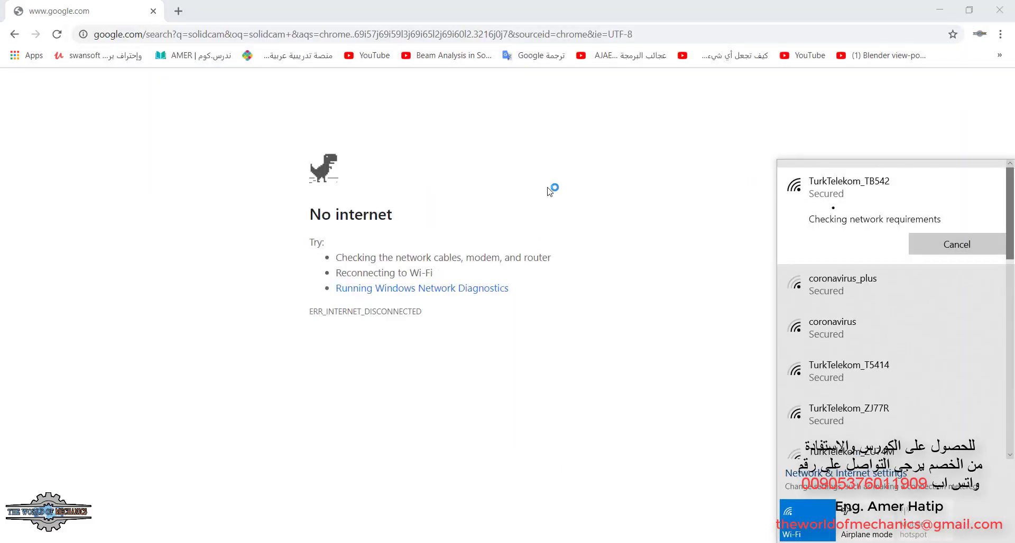
# Step: Reload the solidcam results and open iMachining by SolidCAM in a new tab
pyautogui.click(569, 185)
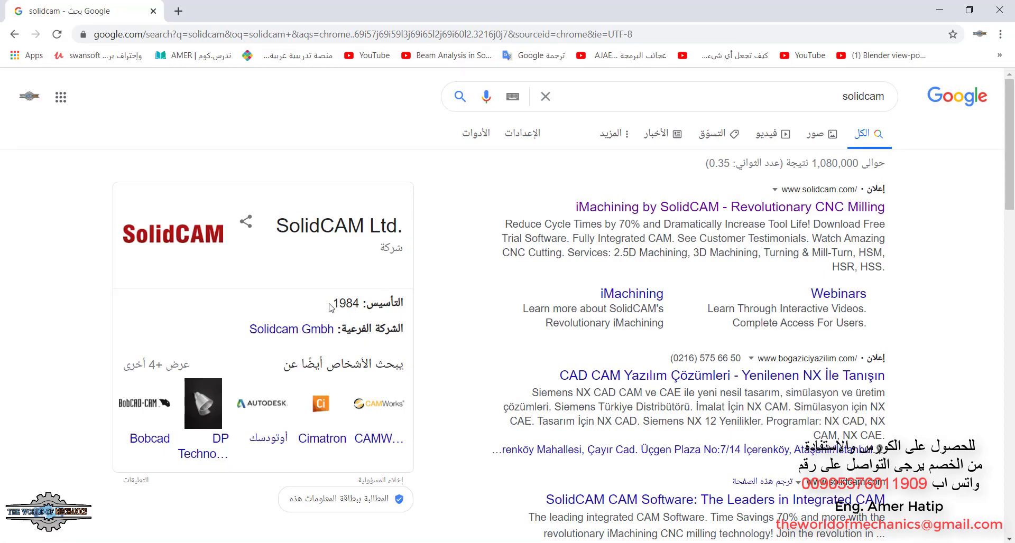
pyautogui.moveTo(332, 306); pyautogui.dragTo(346, 306)
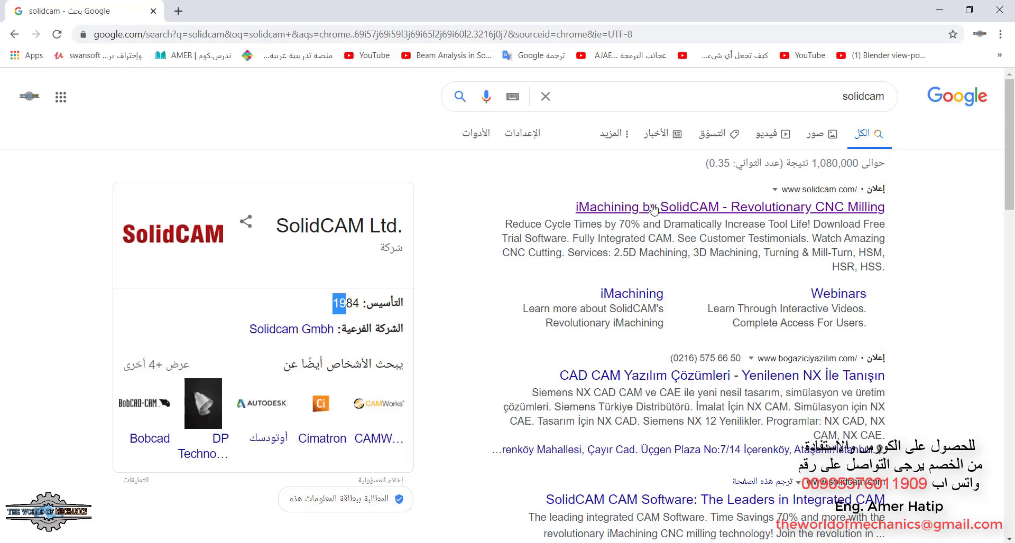
pyautogui.middleClick(687, 207)
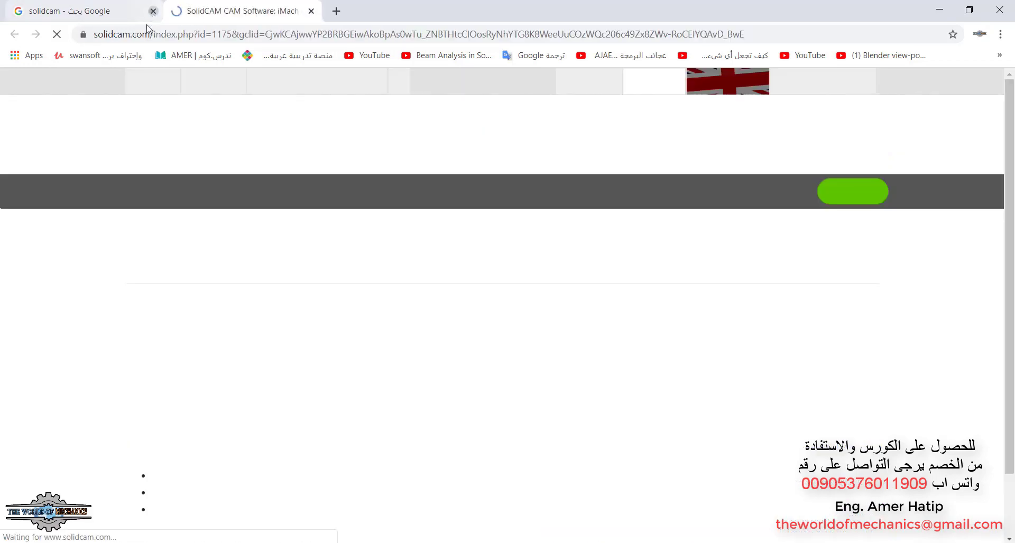
# Step: Browse the SolidCAM Documentation page's manual version cards, then close Chrome
pyautogui.click(154, 11)
pyautogui.moveTo(638, 191)
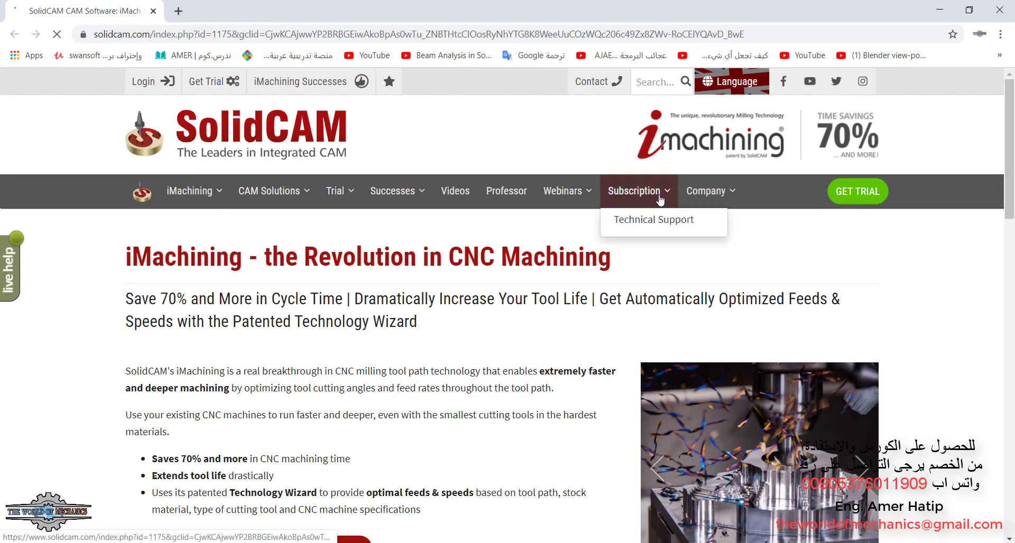
pyautogui.click(643, 305)
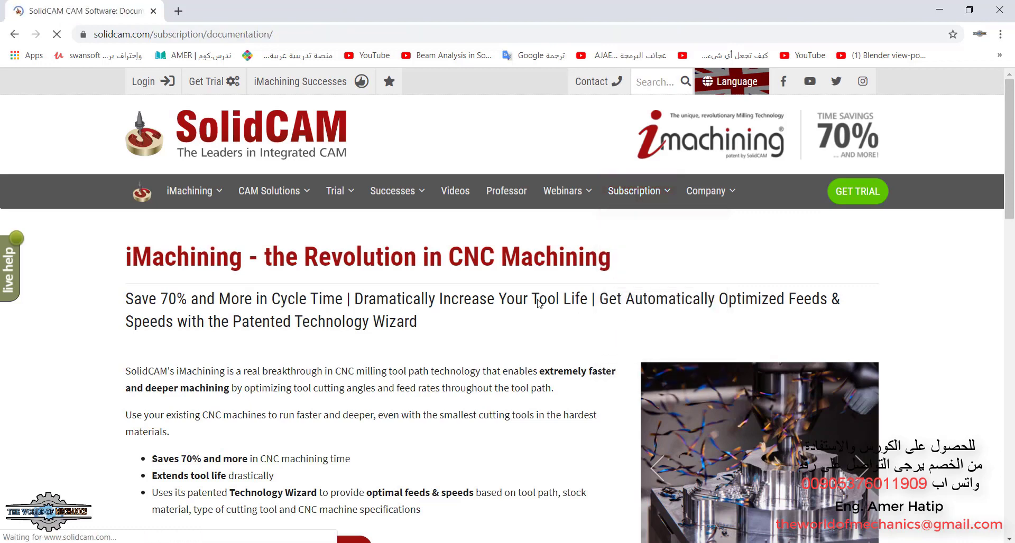
pyautogui.scroll(-5, 484, 269)
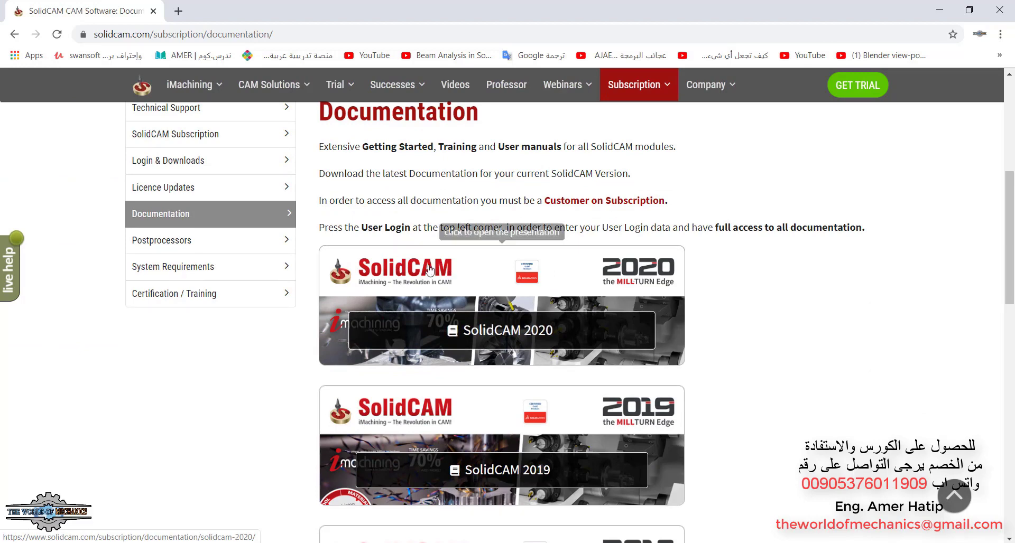
pyautogui.scroll(-3, 454, 274)
pyautogui.scroll(-6, 442, 283)
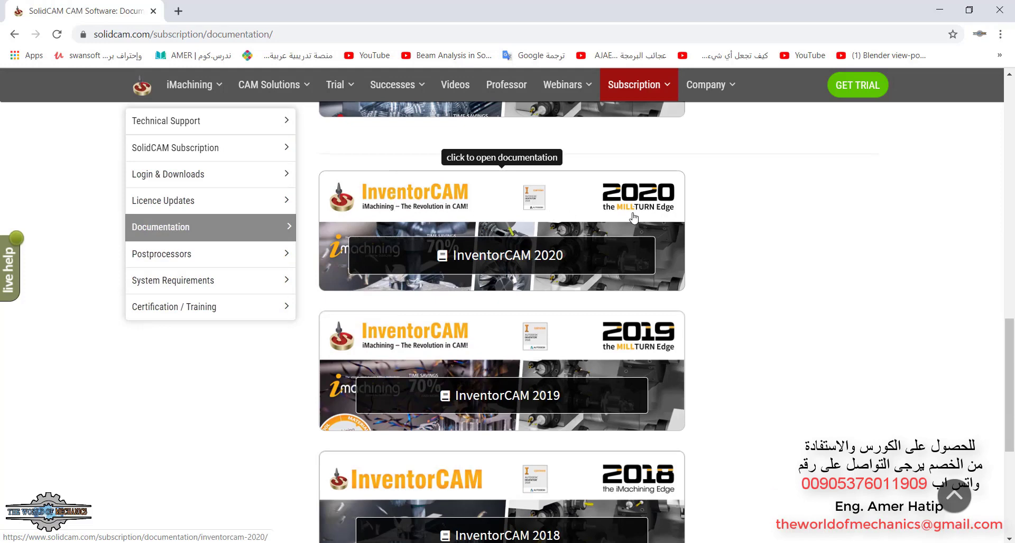
pyautogui.scroll(3, 732, 238)
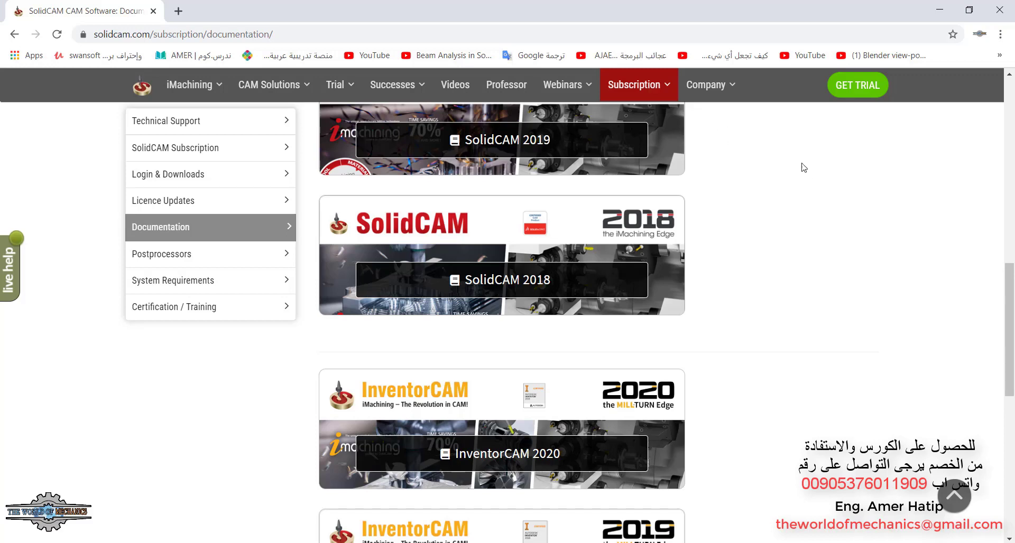
pyautogui.click(999, 7)
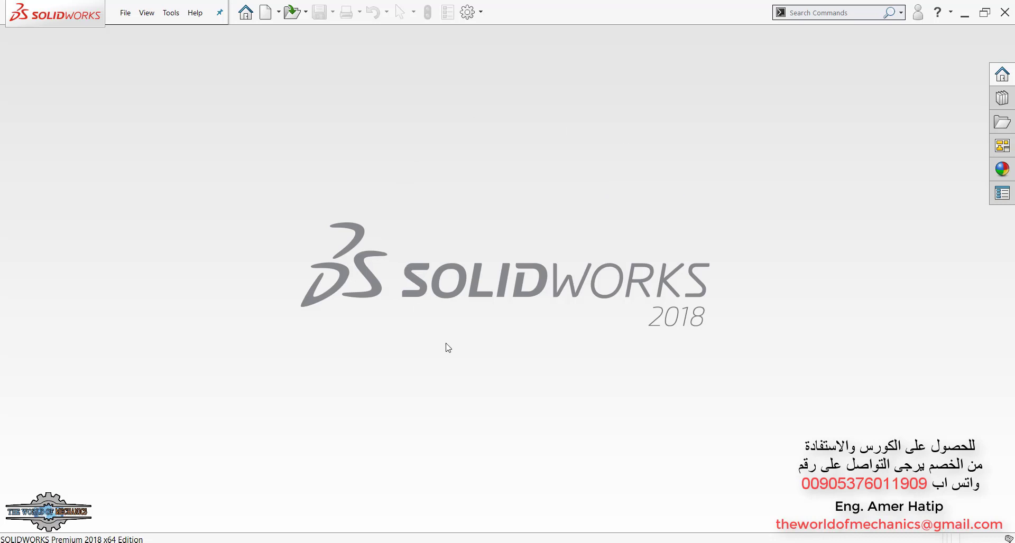
# Step: Create a new blank Part document, Part1
pyautogui.click(265, 16)
pyautogui.click(407, 414)
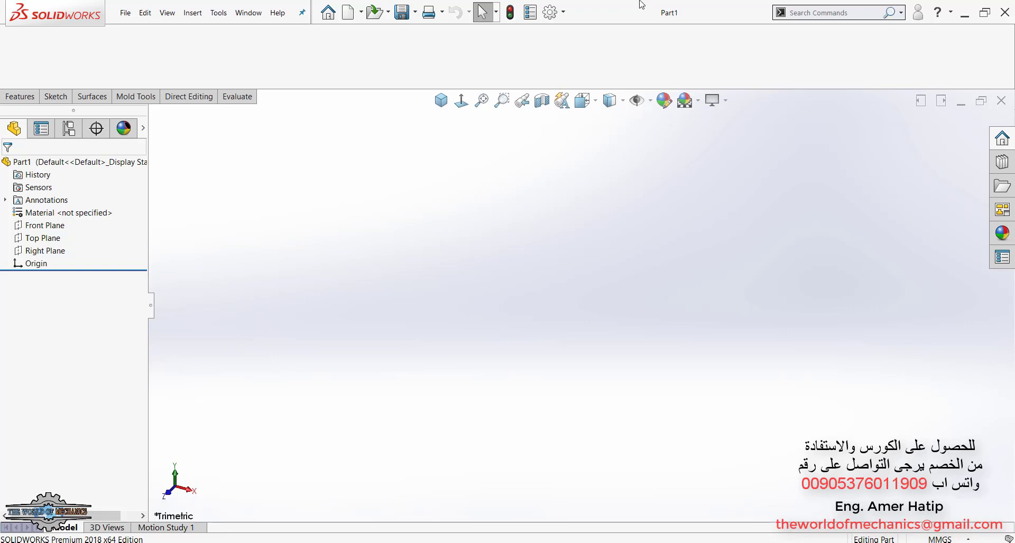
# Step: Show the Add-Ins list scrolled down to SolidCAM2018 under Other Add-ins
pyautogui.click(564, 14)
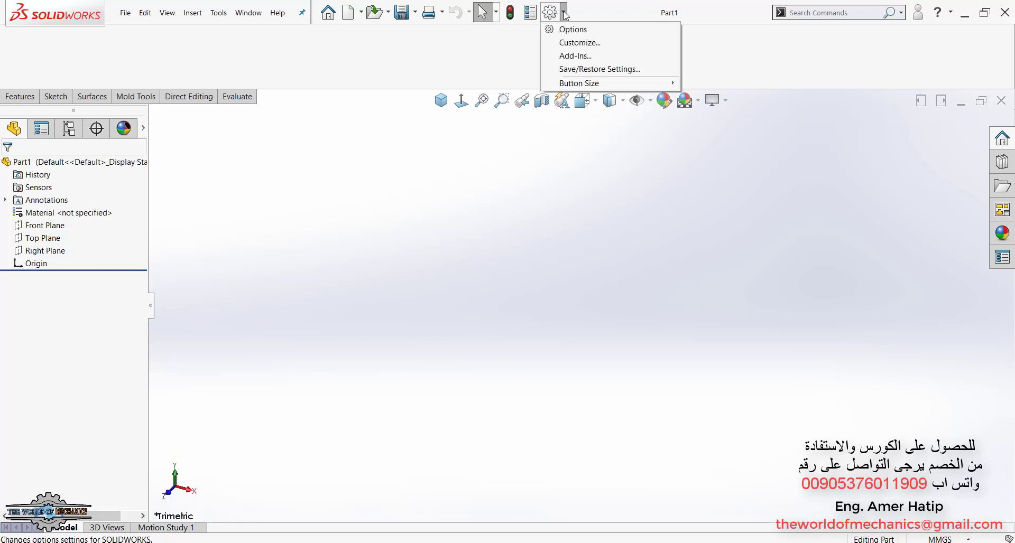
pyautogui.click(574, 56)
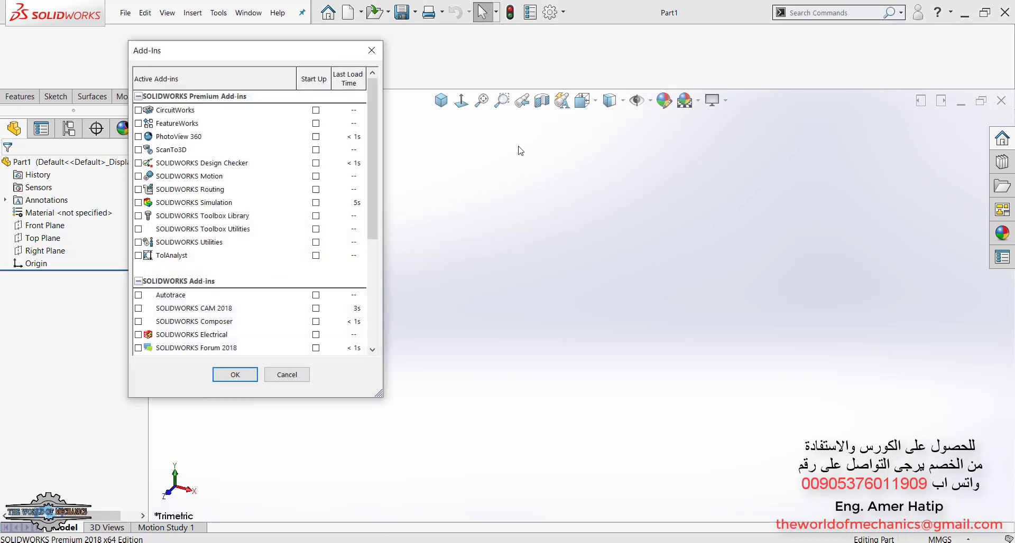
pyautogui.moveTo(373, 111); pyautogui.dragTo(364, 171)
pyautogui.scroll(-2, 364, 171)
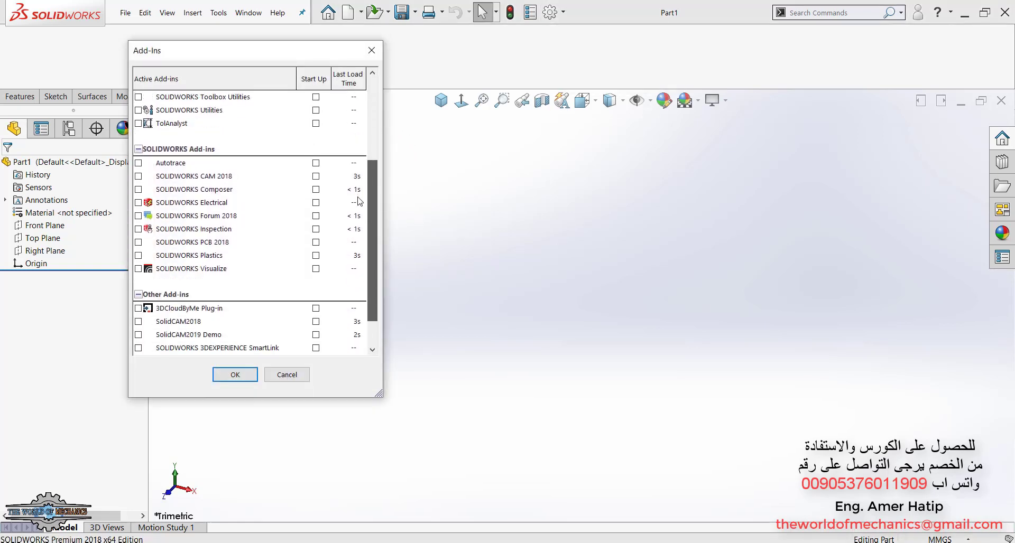
pyautogui.scroll(-2, 364, 170)
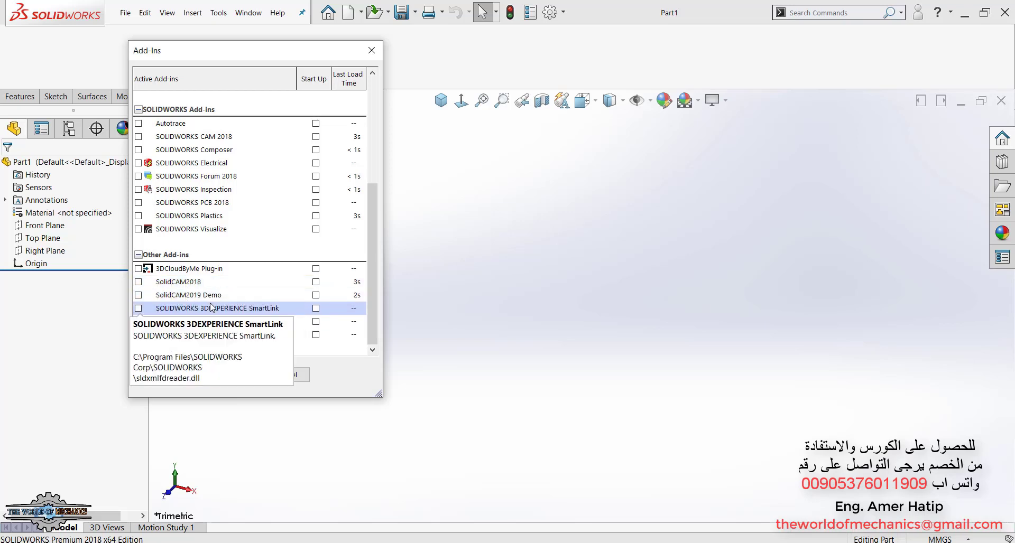
# Step: Activate SolidCAM2018 with its Start Up box left unchecked and apply
pyautogui.click(138, 282)
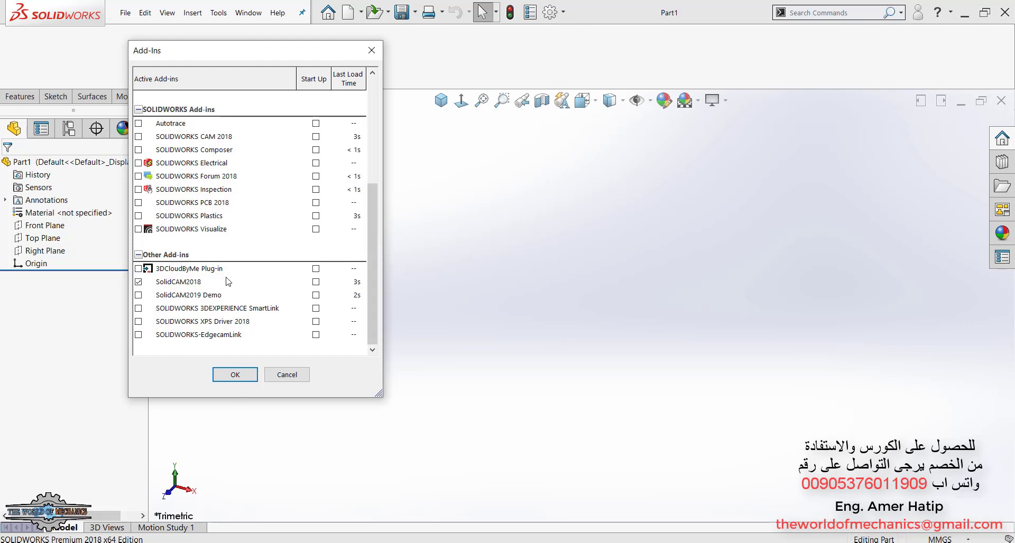
pyautogui.click(315, 282)
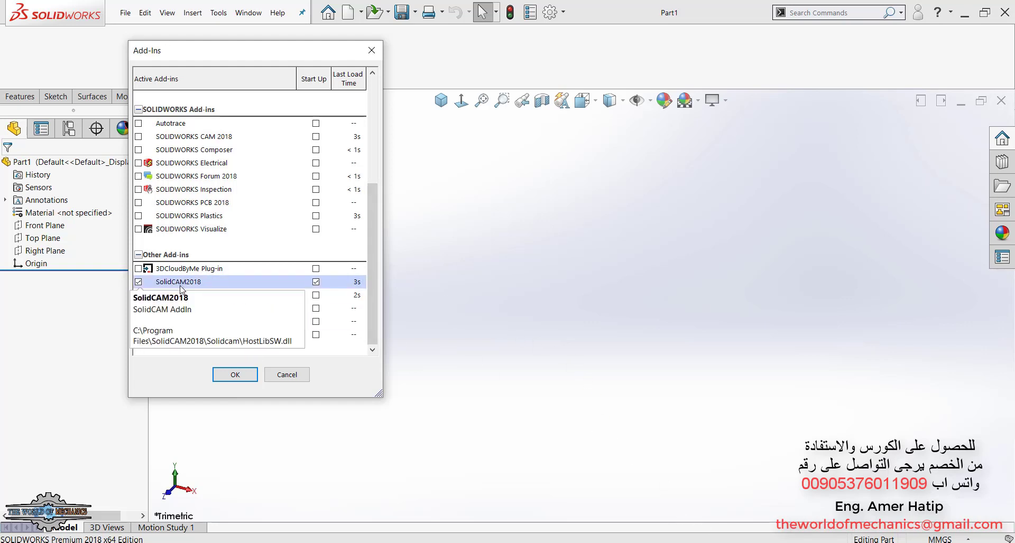
pyautogui.click(315, 281)
pyautogui.click(234, 375)
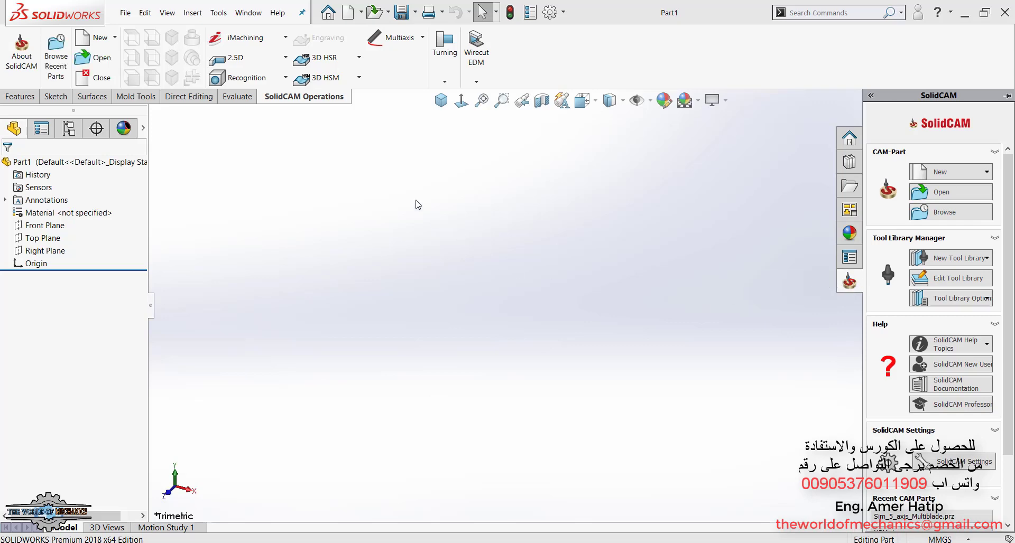
pyautogui.rightClick(315, 101)
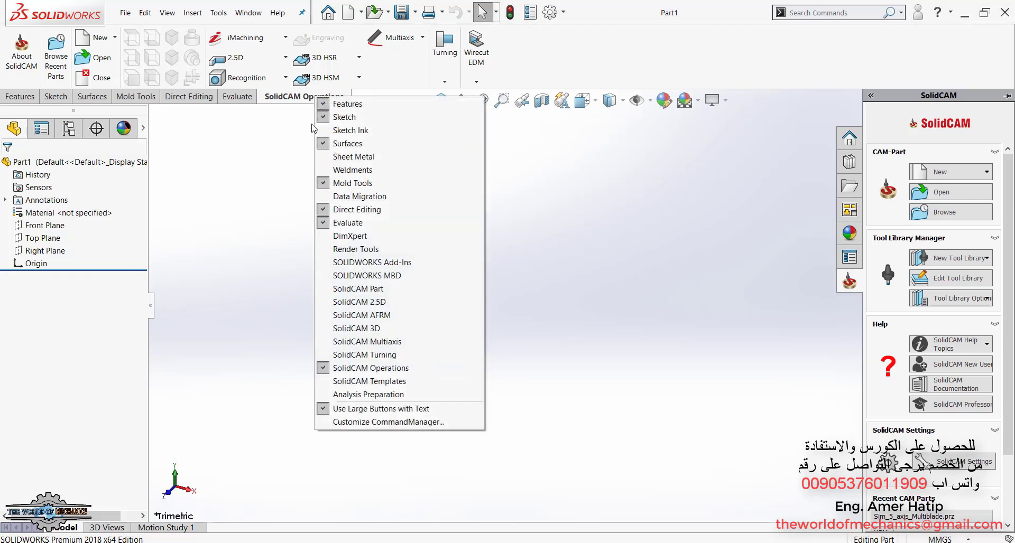
pyautogui.click(360, 290)
pyautogui.rightClick(298, 97)
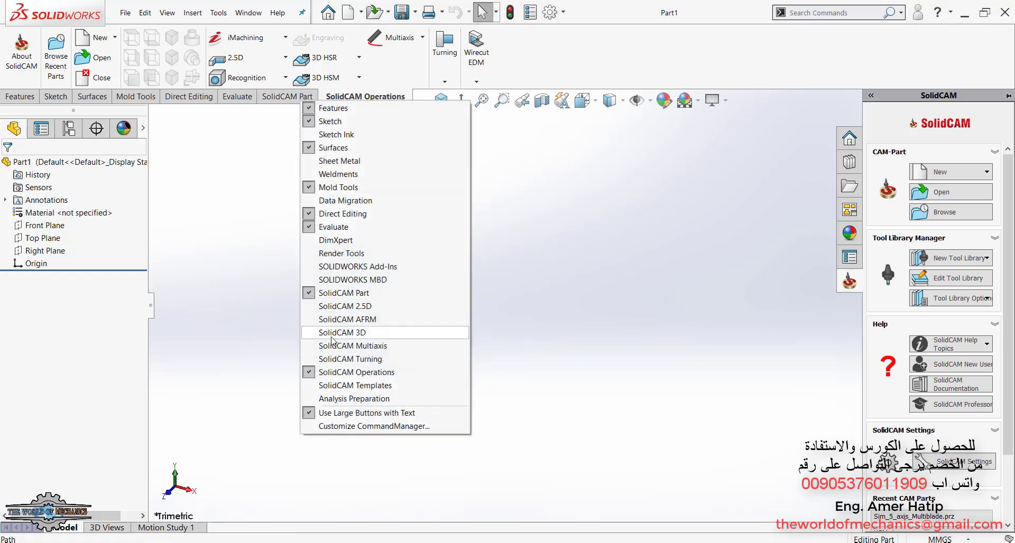
pyautogui.click(368, 306)
pyautogui.rightClick(296, 97)
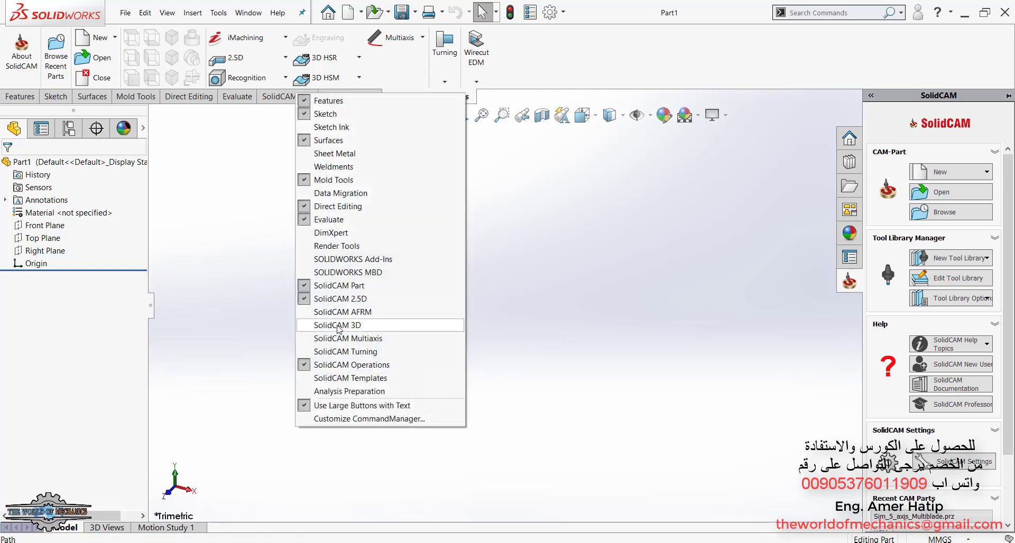
pyautogui.click(370, 312)
pyautogui.rightClick(287, 111)
pyautogui.rightClick(270, 96)
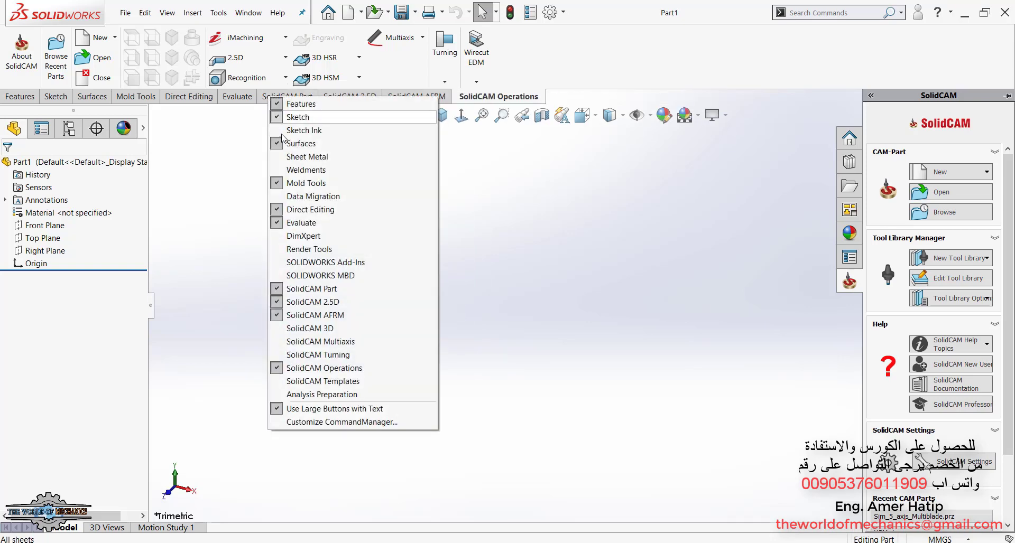
pyautogui.click(317, 328)
pyautogui.rightClick(288, 97)
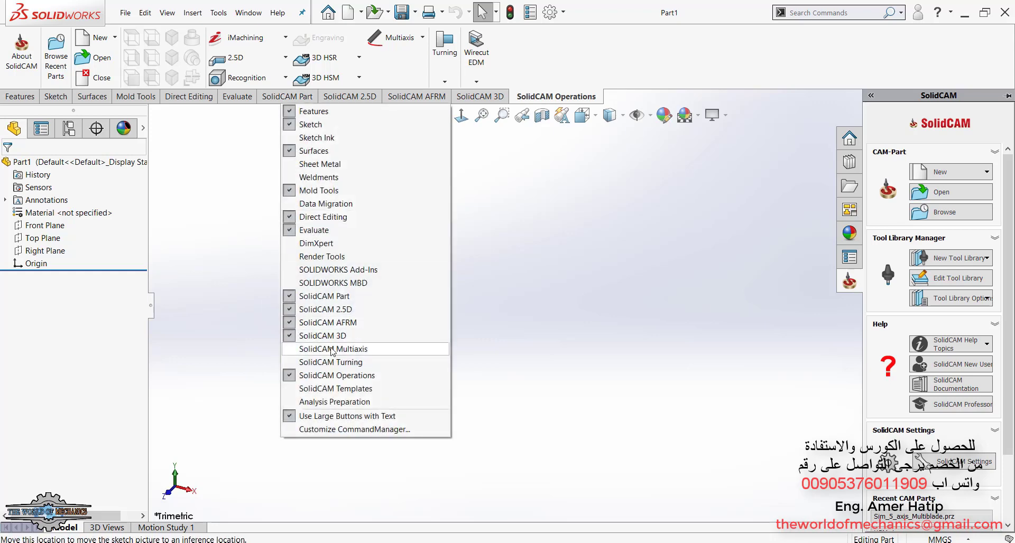
pyautogui.click(333, 349)
pyautogui.rightClick(289, 100)
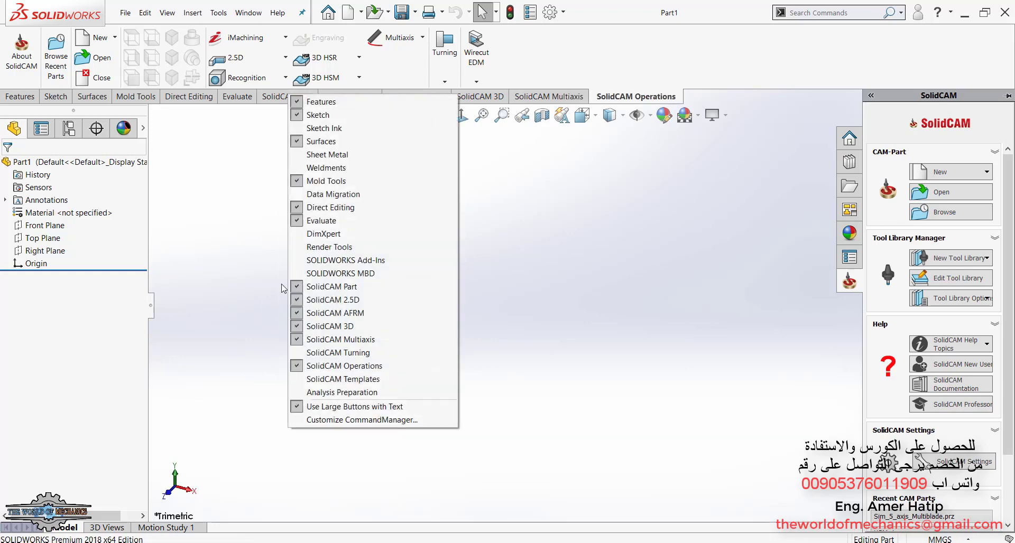
pyautogui.click(319, 358)
pyautogui.click(305, 301)
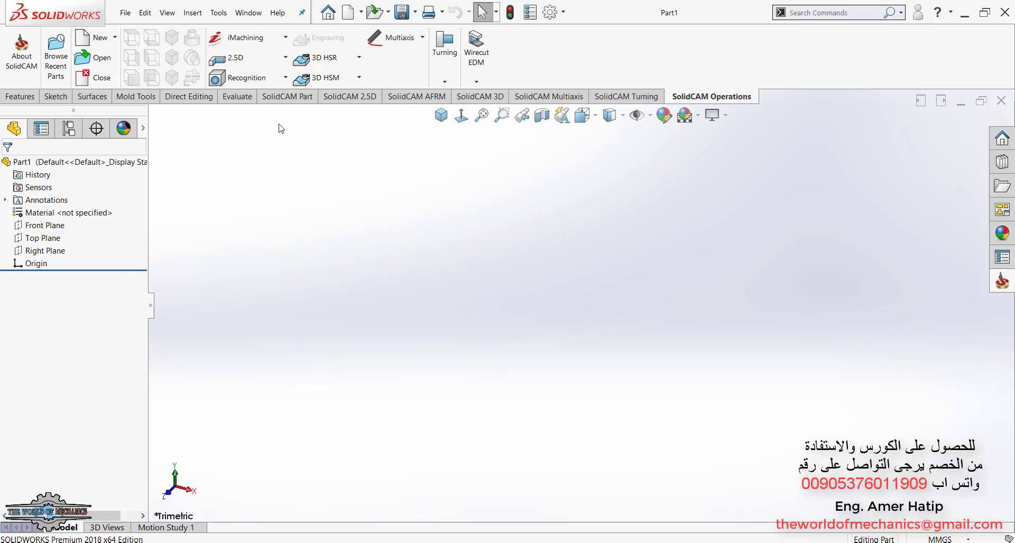
pyautogui.click(293, 98)
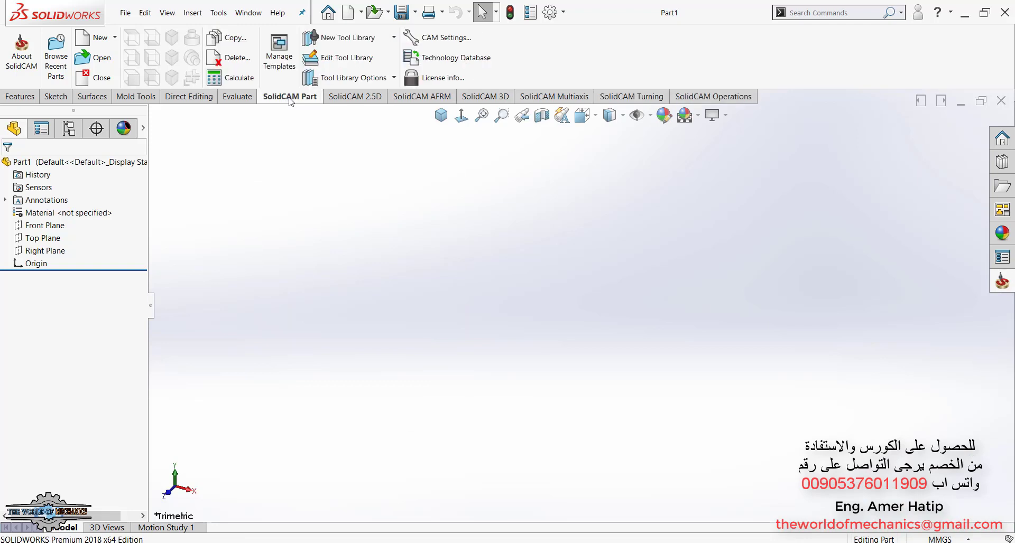
pyautogui.rightClick(709, 98)
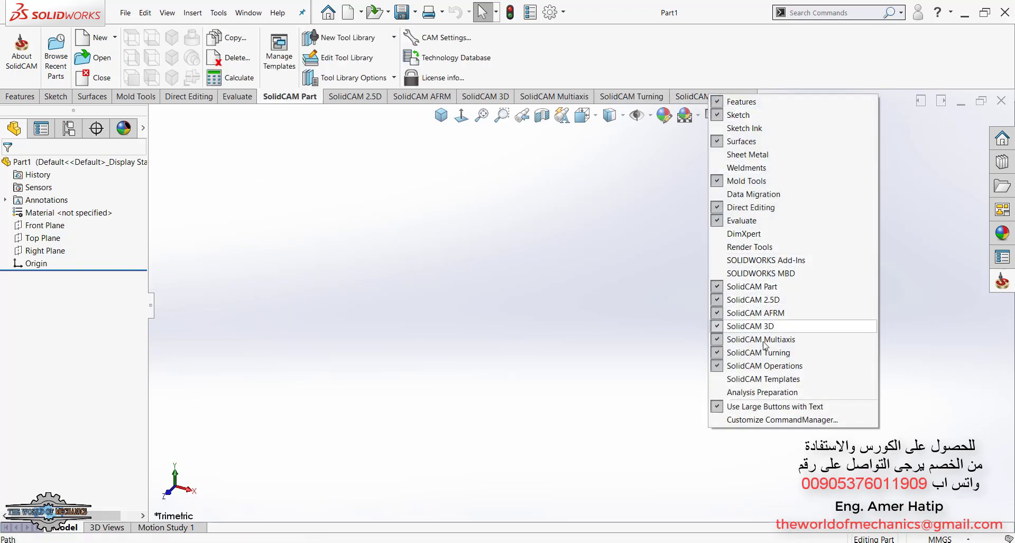
pyautogui.click(766, 379)
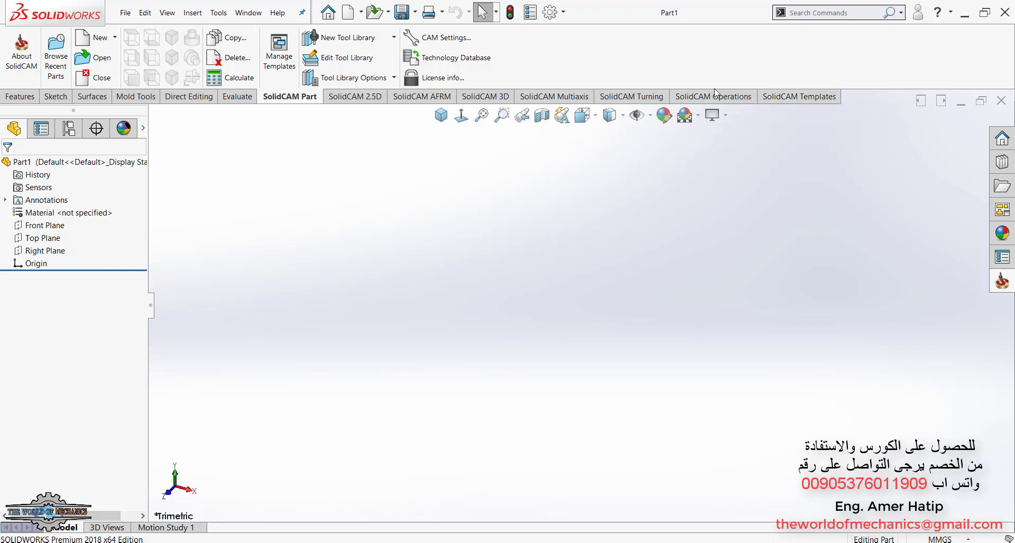
pyautogui.click(732, 99)
pyautogui.click(621, 99)
pyautogui.click(549, 96)
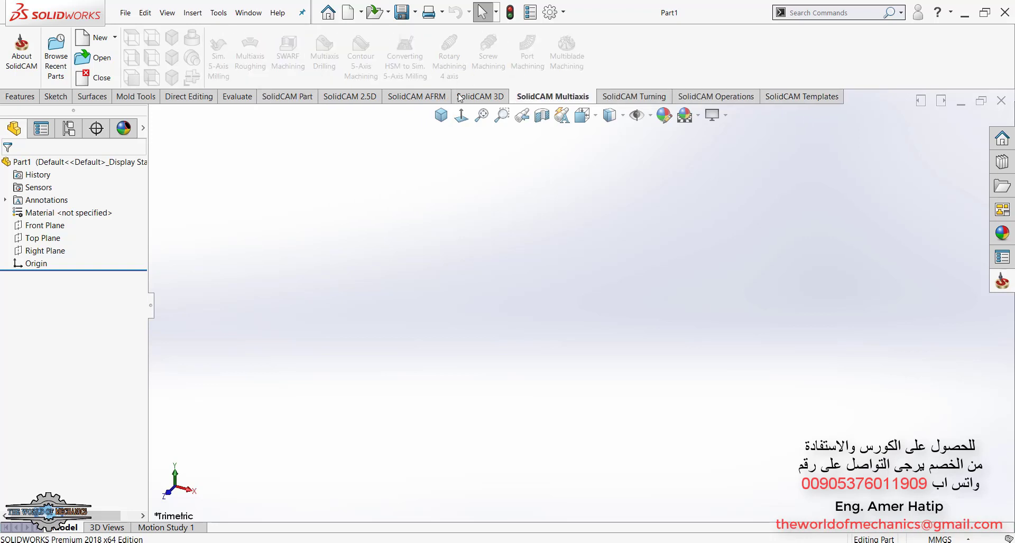
pyautogui.click(480, 97)
pyautogui.click(404, 99)
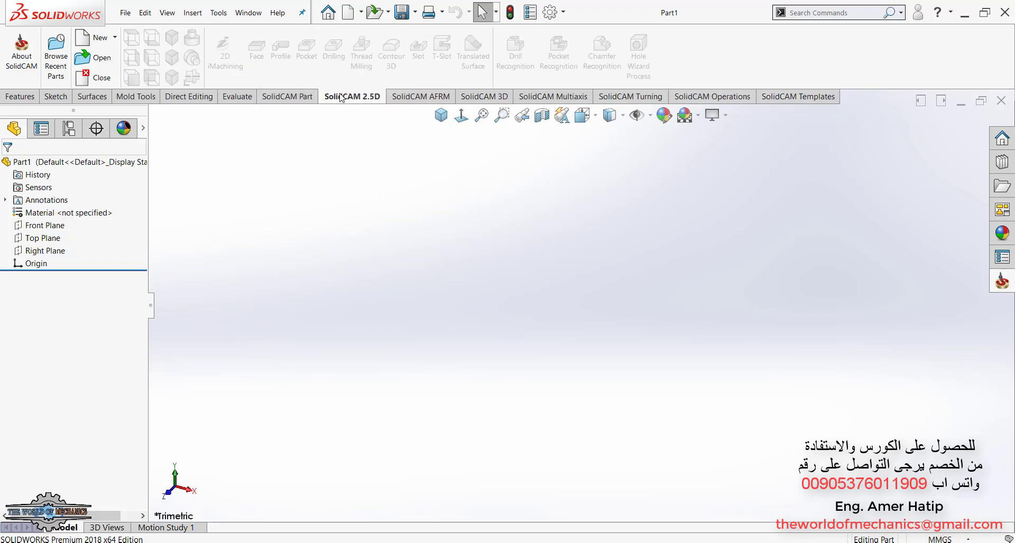
pyautogui.click(308, 96)
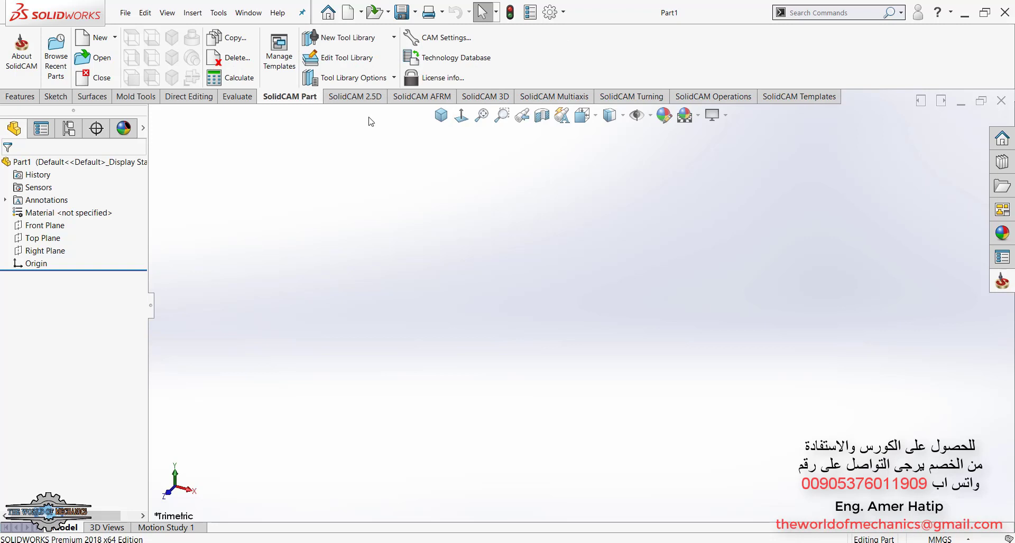
# Step: Browse the SolidCAM Operations, 2.5D and AFRM tabs, ending on SolidCAM Operations
pyautogui.click(711, 99)
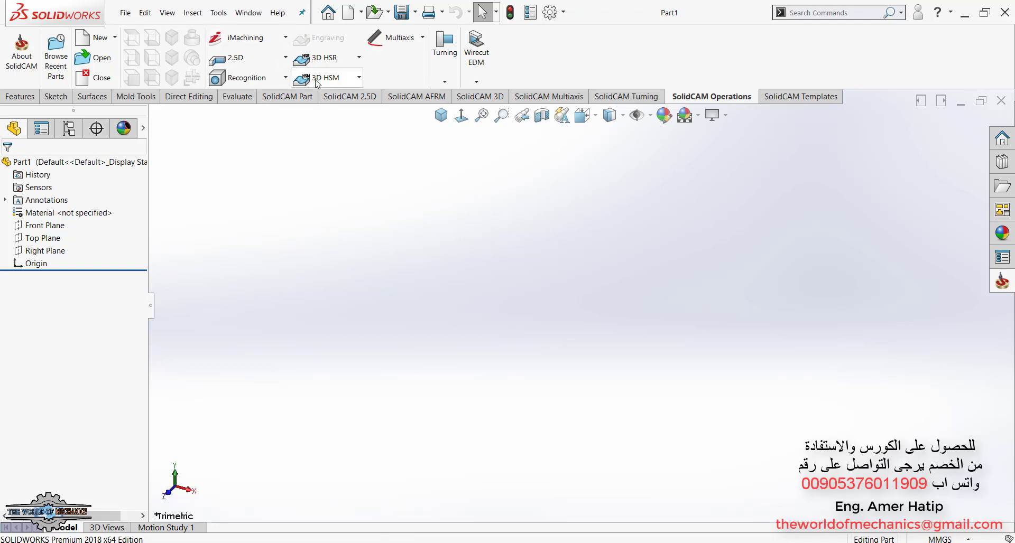
pyautogui.click(359, 100)
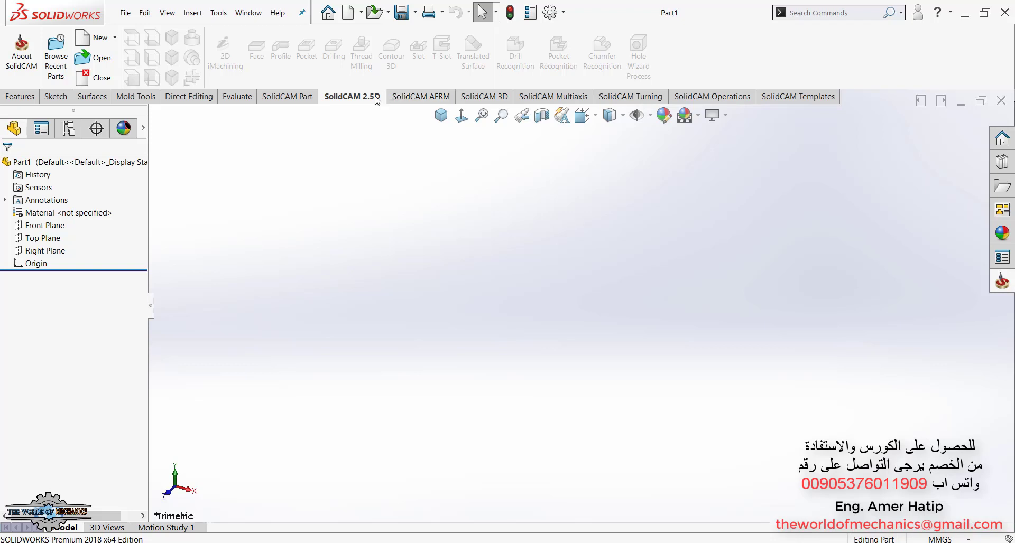
pyautogui.click(413, 100)
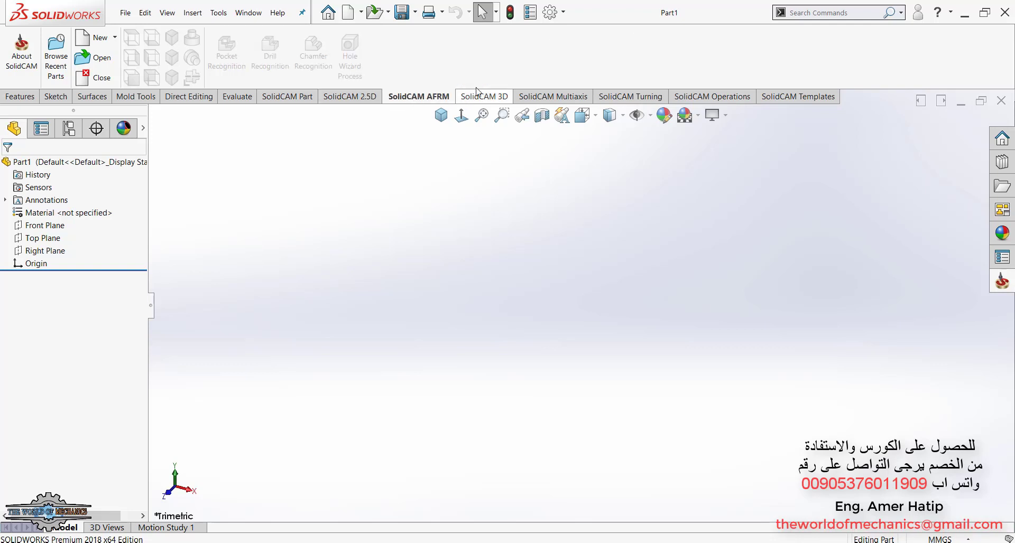
pyautogui.click(708, 96)
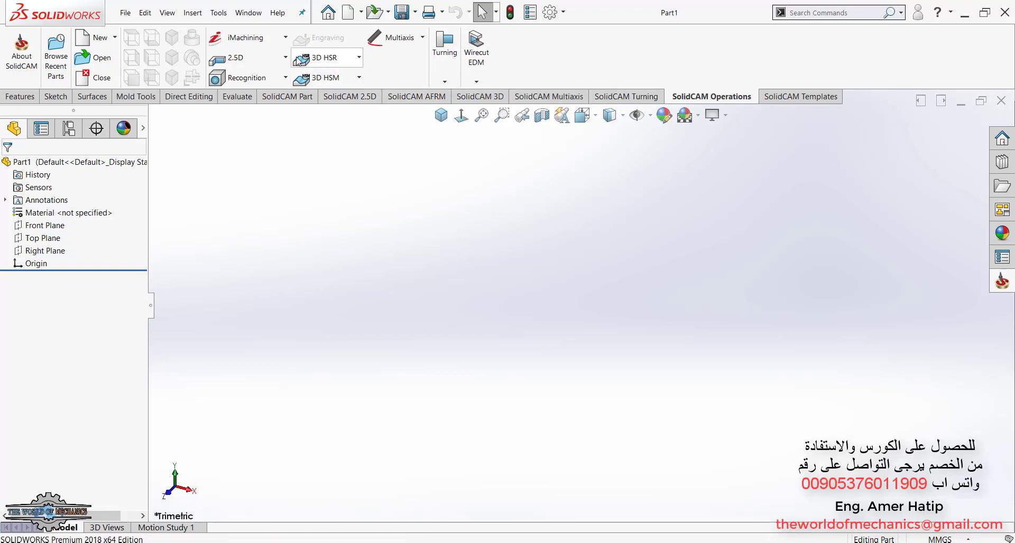
pyautogui.click(474, 99)
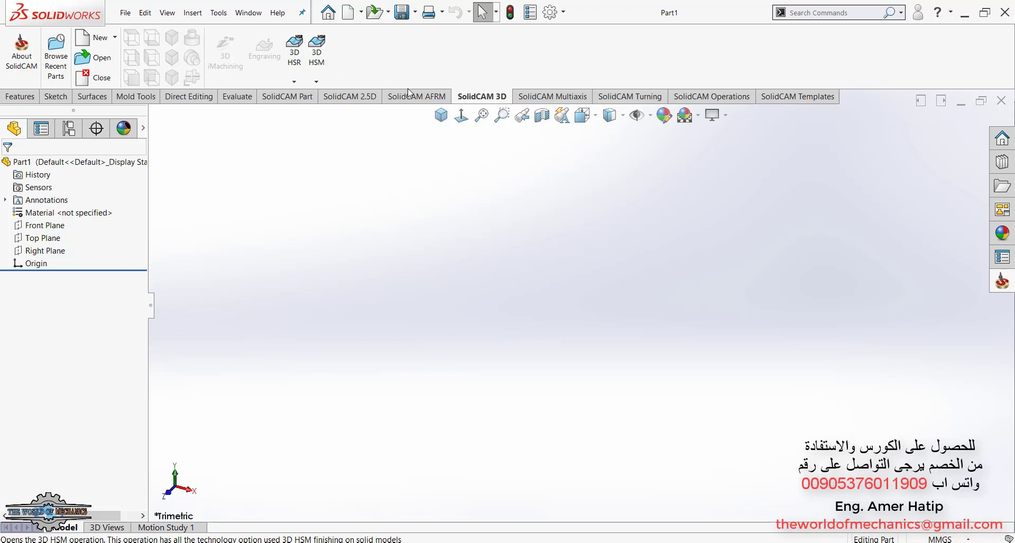
pyautogui.click(708, 97)
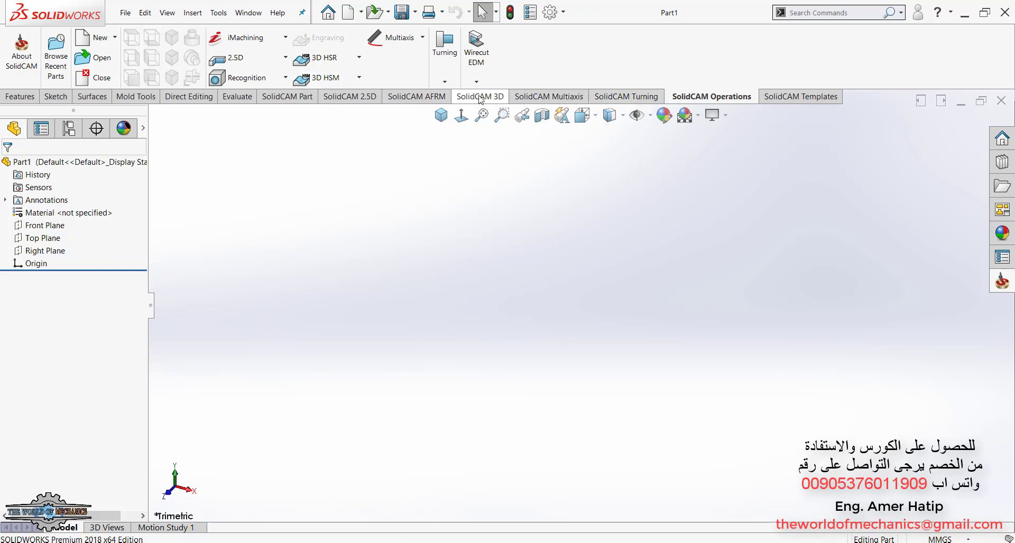
pyautogui.click(349, 97)
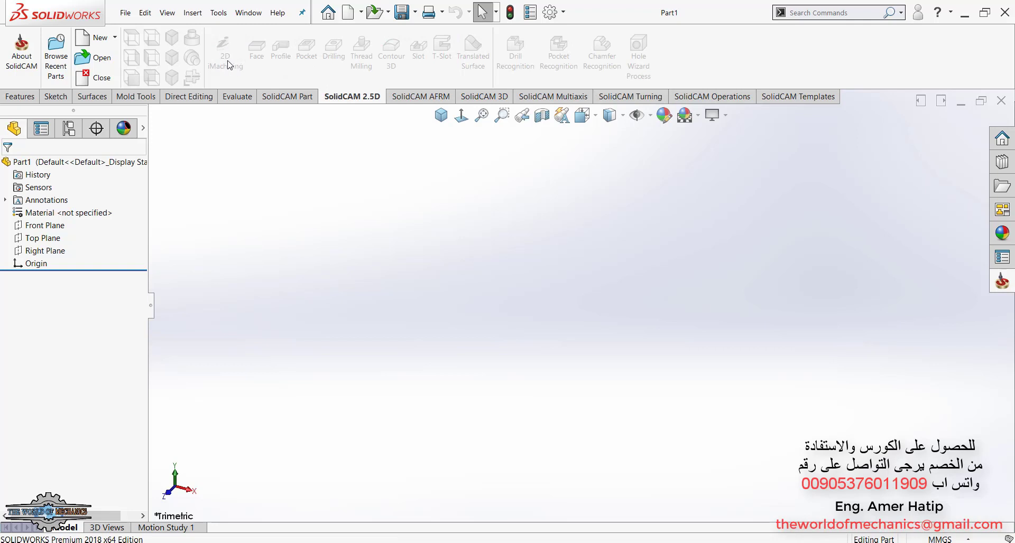
pyautogui.click(478, 97)
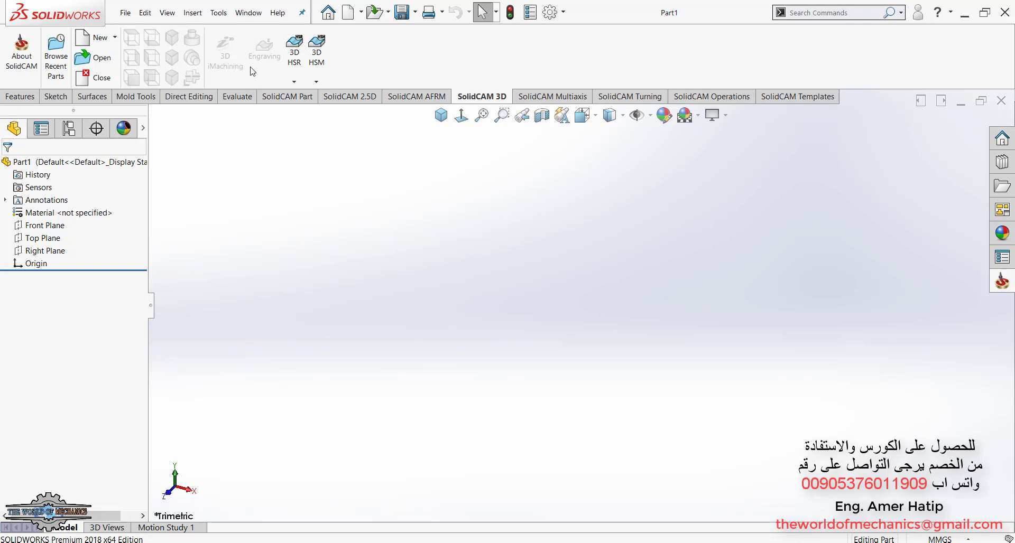
pyautogui.click(704, 97)
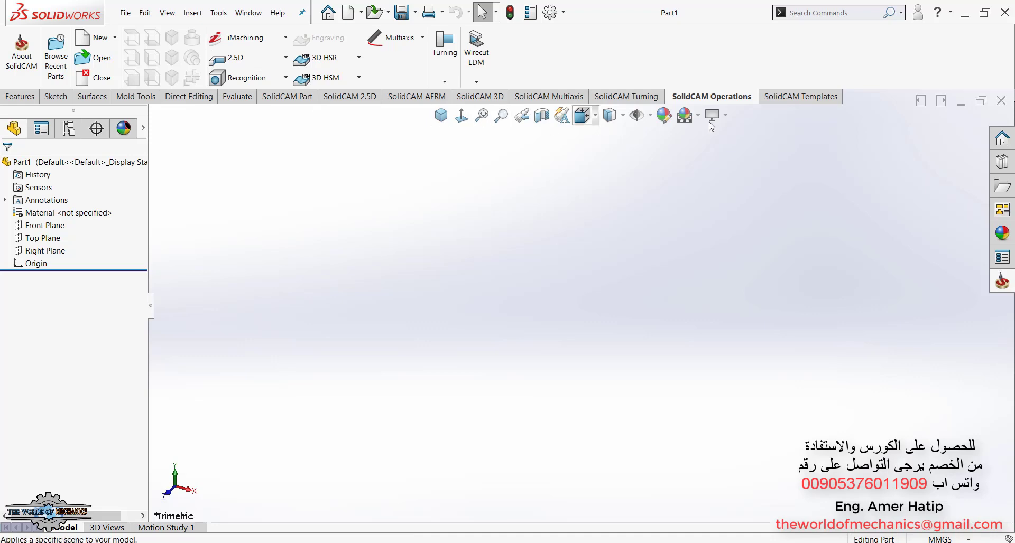
# Step: Hide the SolidCAM Part, 2.5D and AFRM toolsets from the CommandManager
pyautogui.rightClick(299, 102)
pyautogui.click(277, 100)
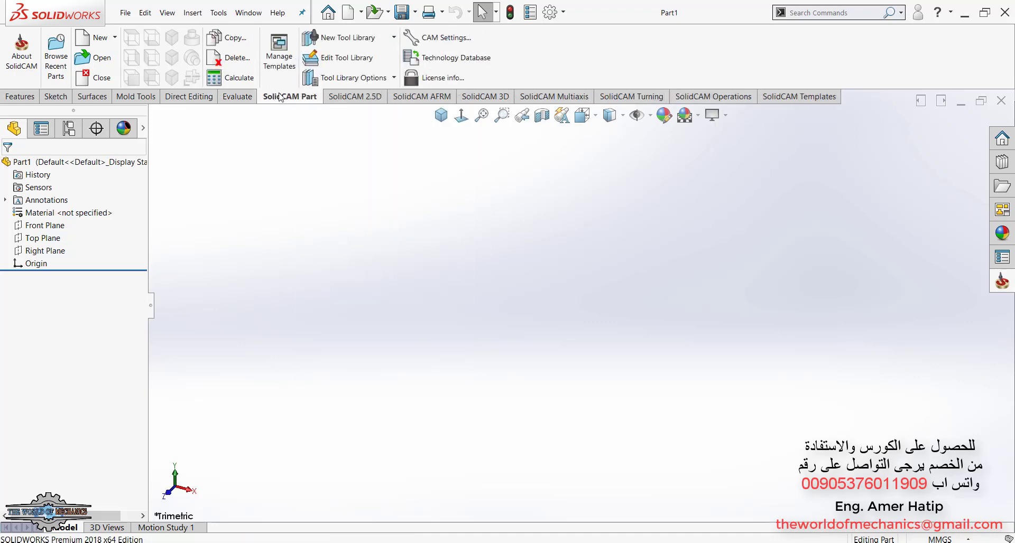
pyautogui.rightClick(283, 100)
pyautogui.rightClick(240, 99)
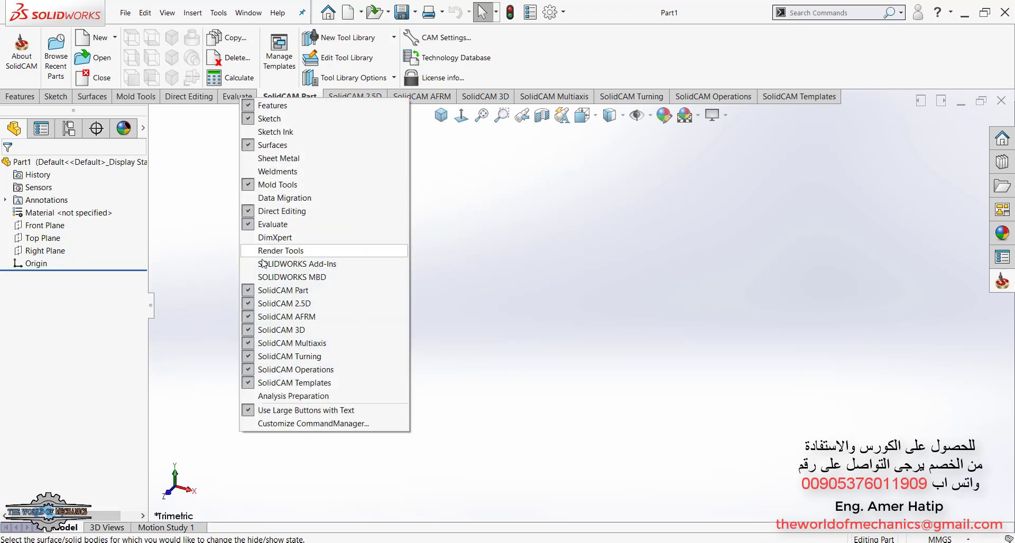
pyautogui.click(280, 293)
pyautogui.rightClick(279, 99)
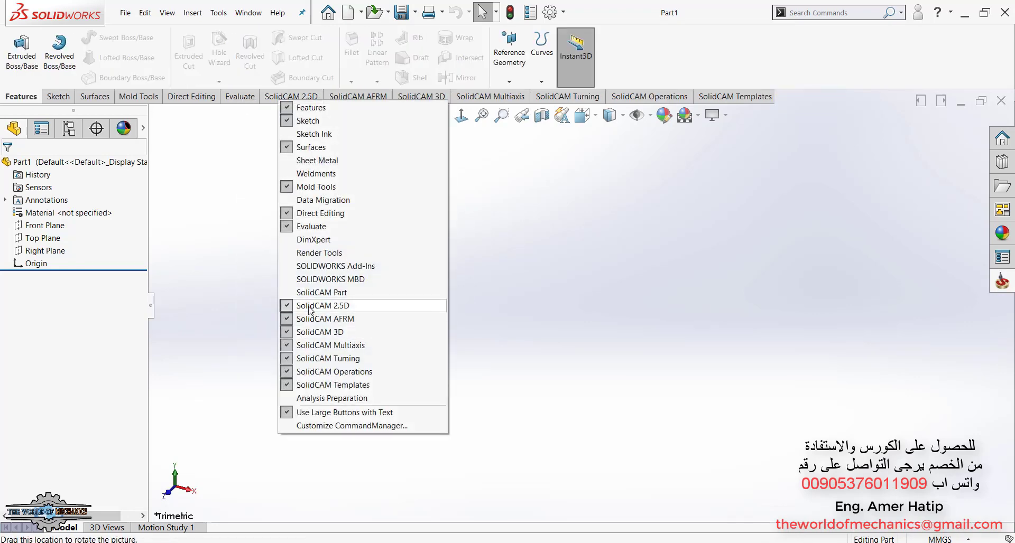
pyautogui.click(311, 305)
pyautogui.rightClick(289, 99)
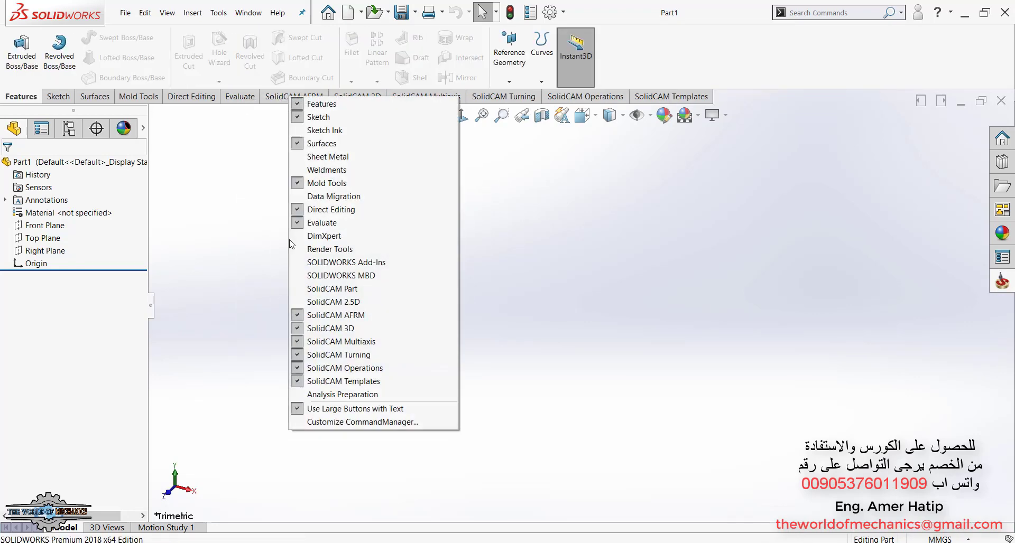
pyautogui.click(334, 315)
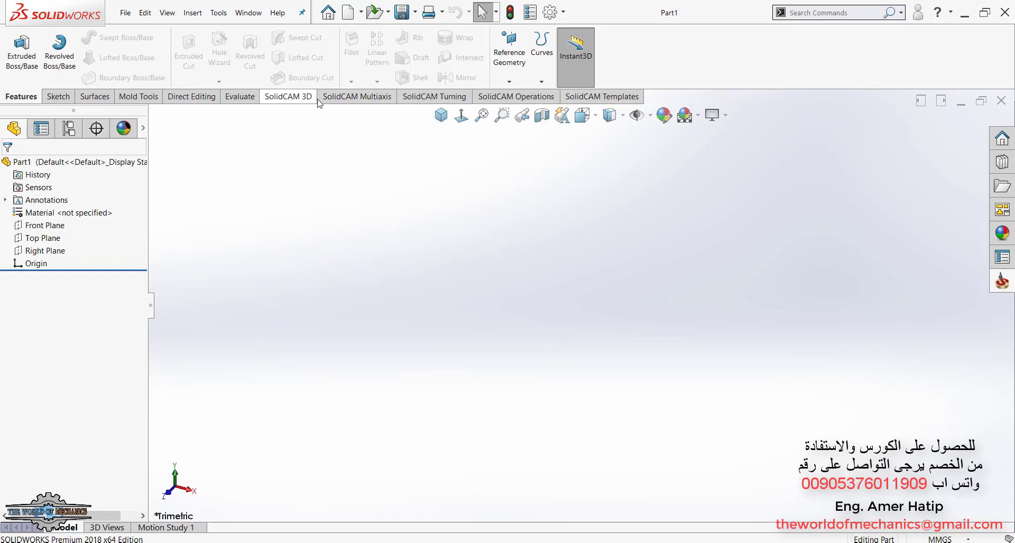
# Step: Hide the SolidCAM 3D, Multiaxis, Turning and Templates toolsets as well
pyautogui.rightClick(288, 97)
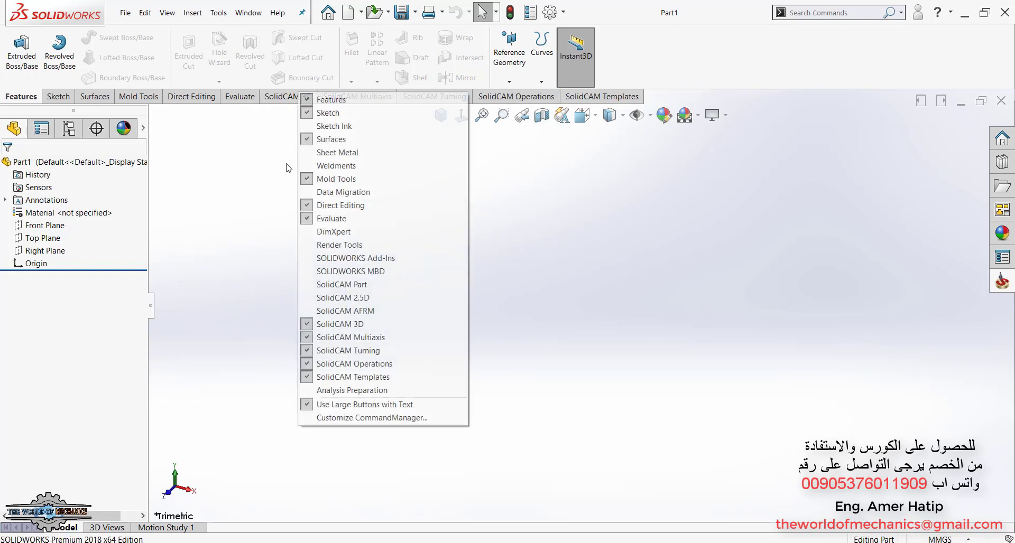
pyautogui.click(323, 324)
pyautogui.rightClick(306, 98)
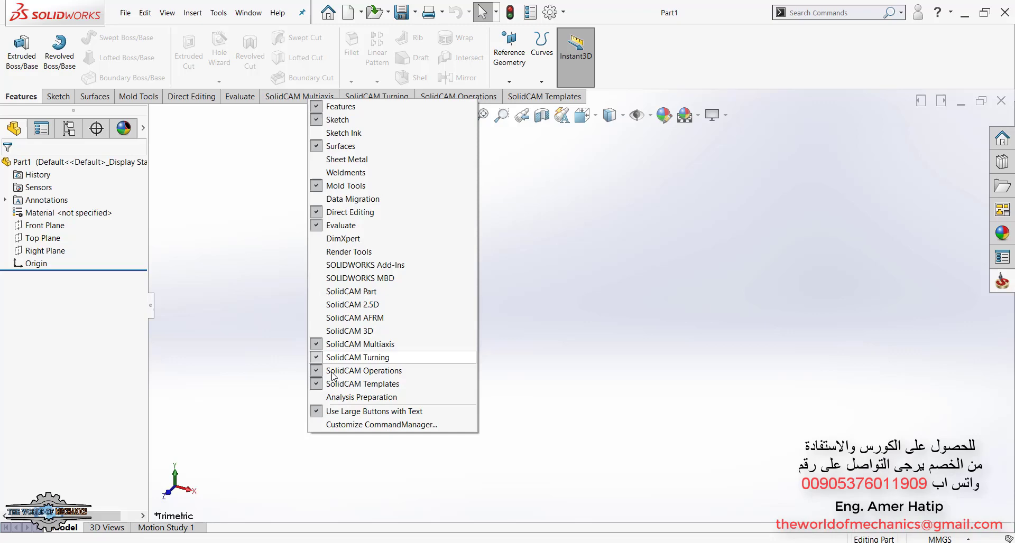
pyautogui.click(366, 345)
pyautogui.rightClick(301, 104)
pyautogui.rightClick(287, 98)
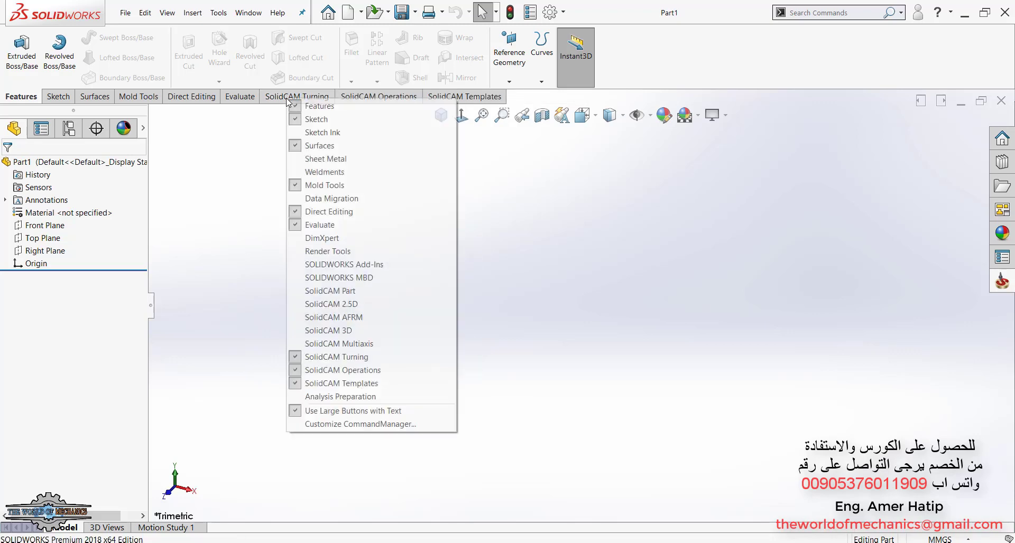
pyautogui.click(334, 357)
pyautogui.rightClick(313, 99)
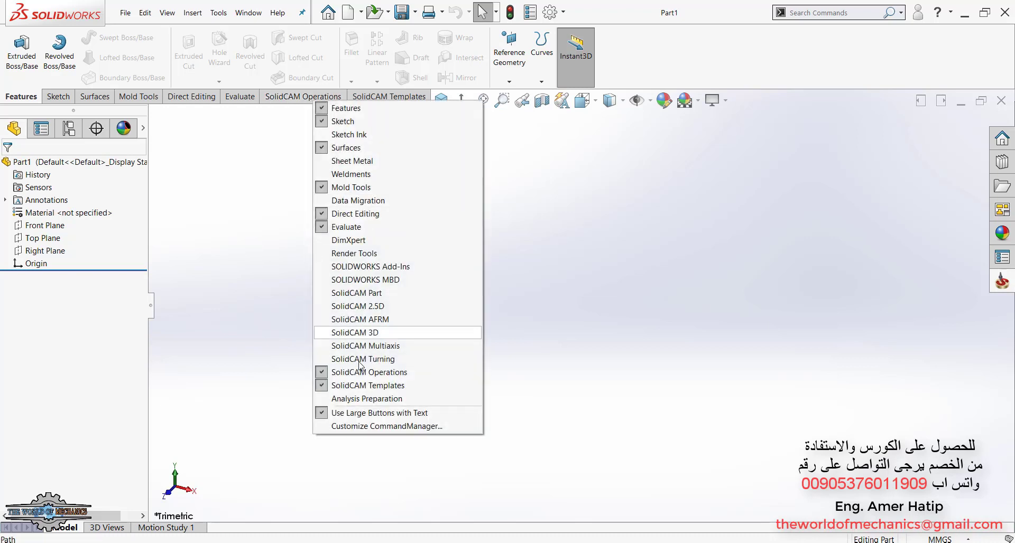
pyautogui.click(379, 385)
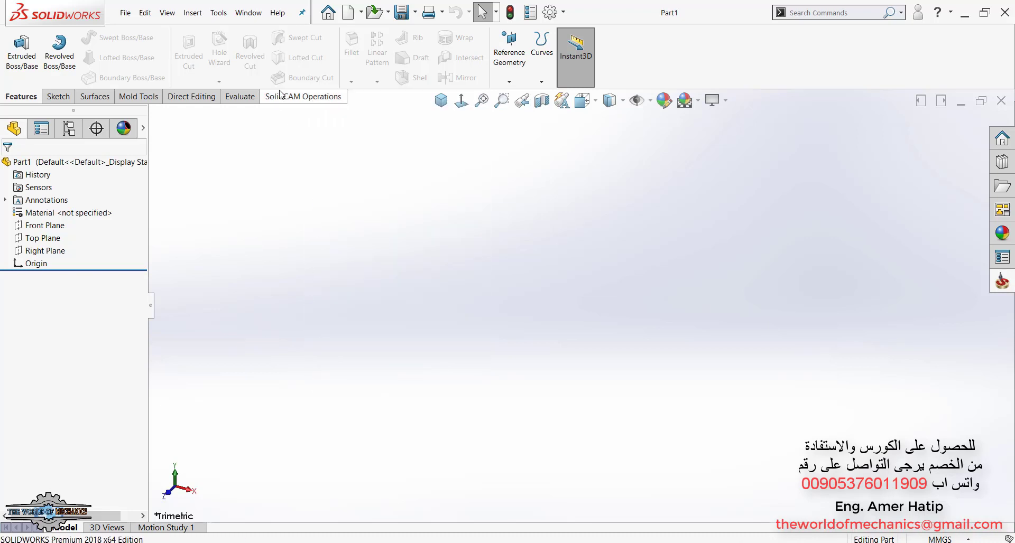
# Step: Show the SolidCAM Operations tab with iMachining, 2.5D, 3D HSR/HSM, Multiaxis, Turning and Wirecut EDM
pyautogui.click(314, 98)
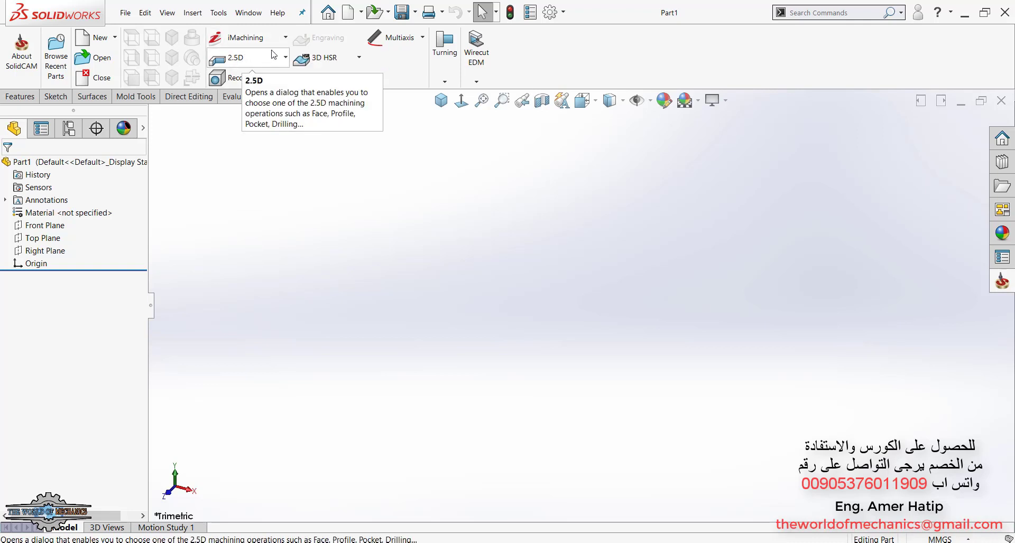
# Step: Open the 2_5D_Milling_2 CAM part from the SolidCAM task pane's CAM-Parts dialog
pyautogui.click(1001, 288)
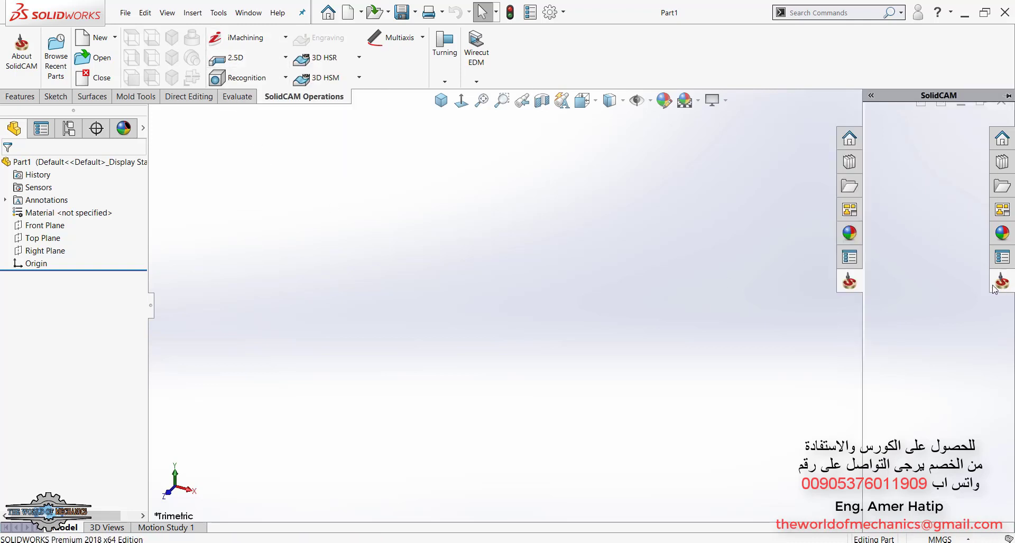
pyautogui.click(934, 193)
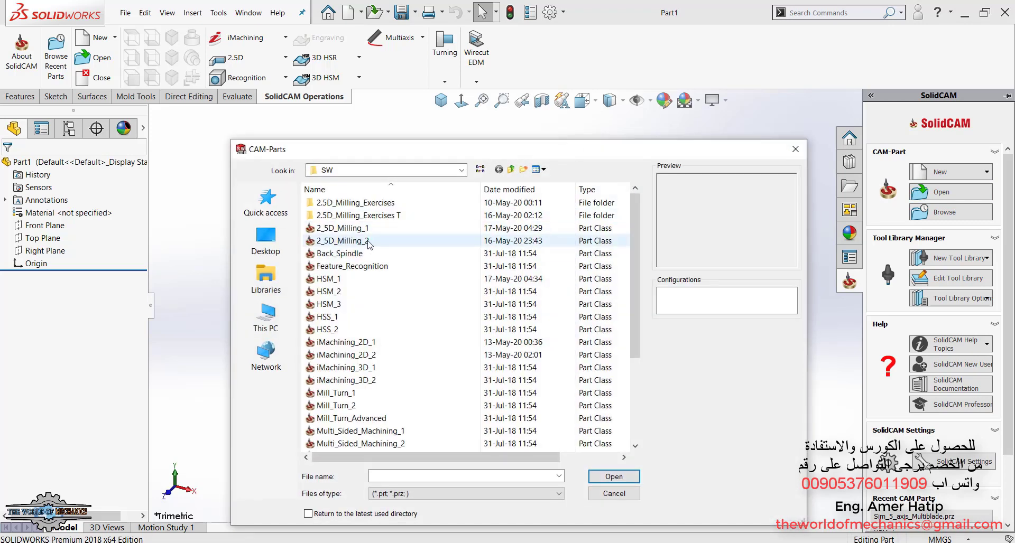
pyautogui.click(368, 242)
pyautogui.click(631, 480)
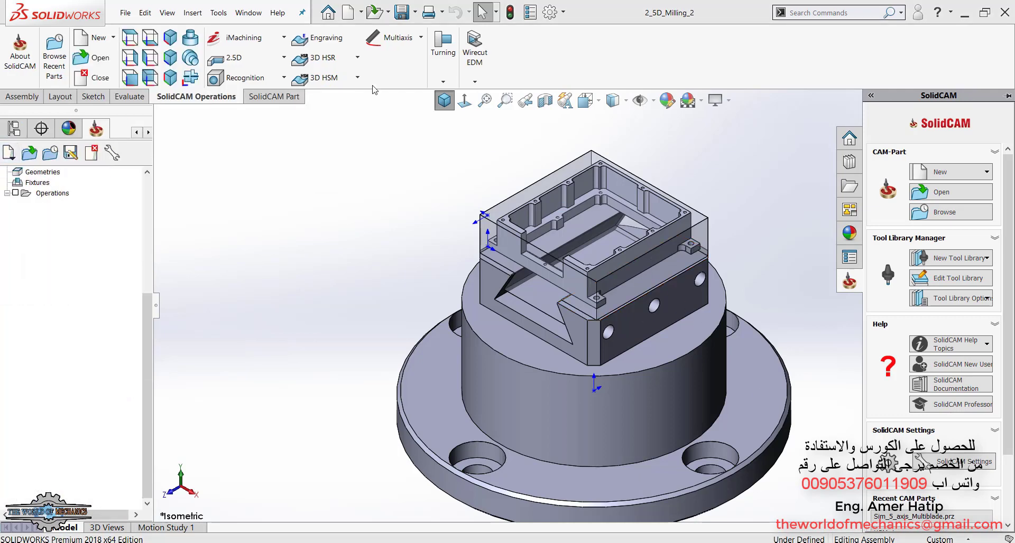
pyautogui.click(269, 59)
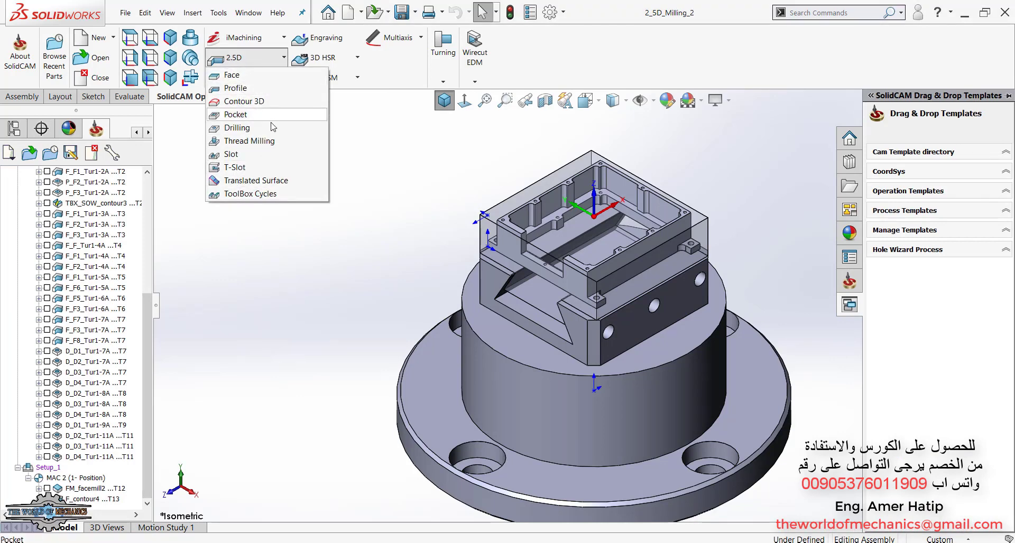
pyautogui.click(265, 132)
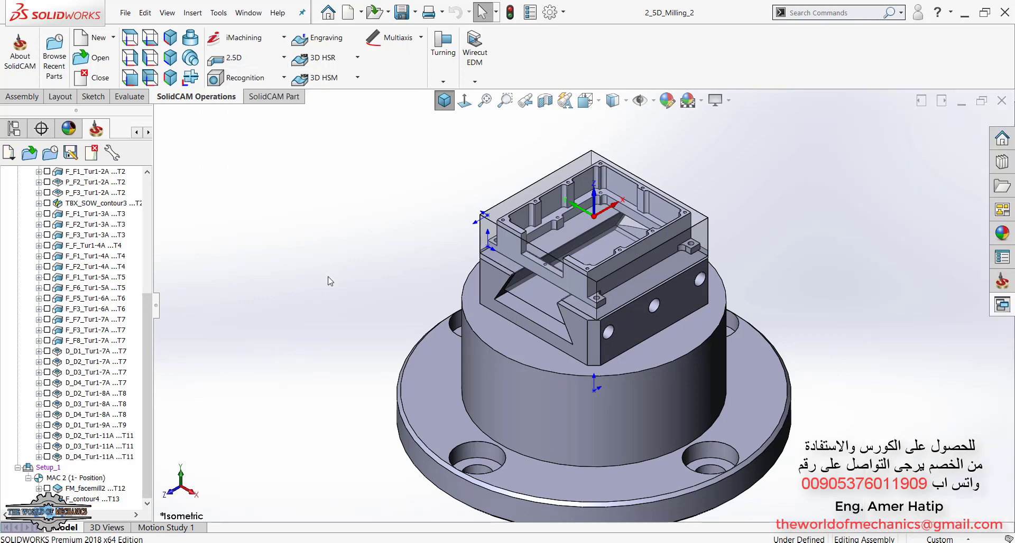
pyautogui.click(257, 63)
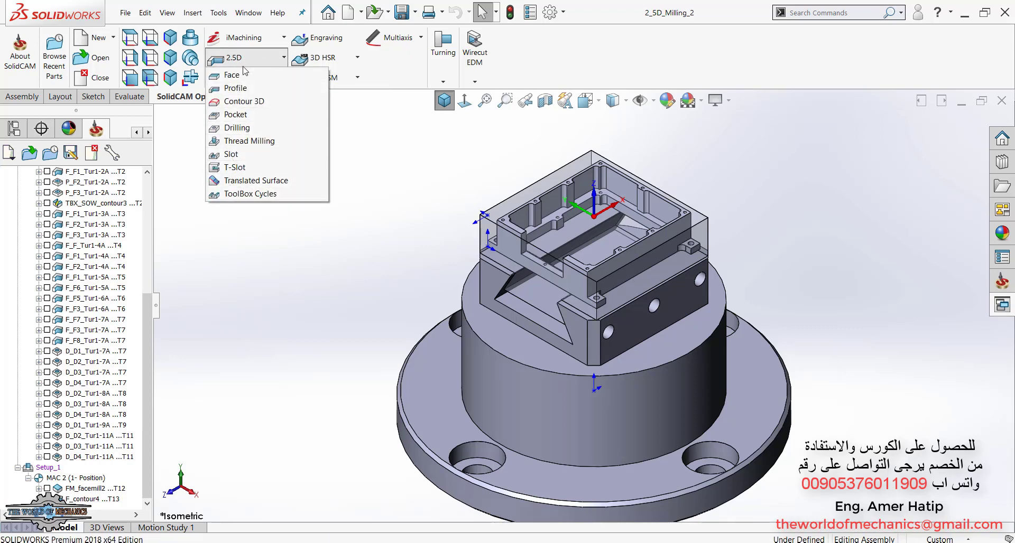
pyautogui.click(227, 240)
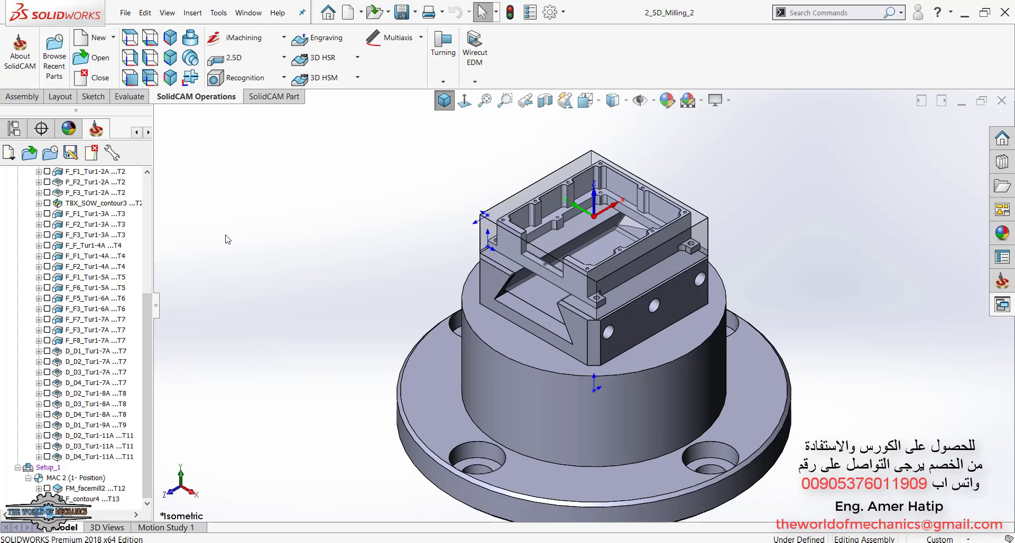
pyautogui.click(253, 38)
pyautogui.click(331, 59)
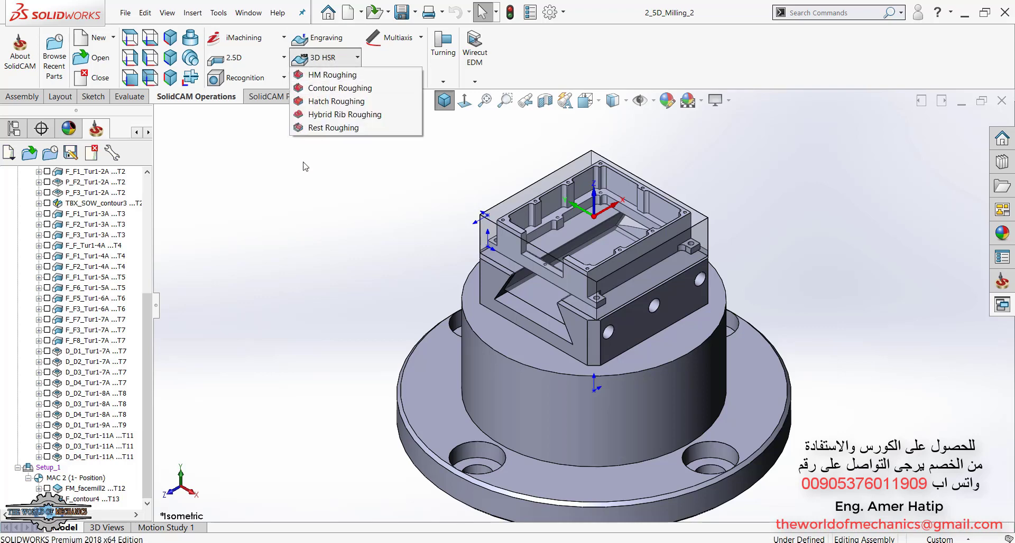
pyautogui.click(333, 59)
pyautogui.click(338, 79)
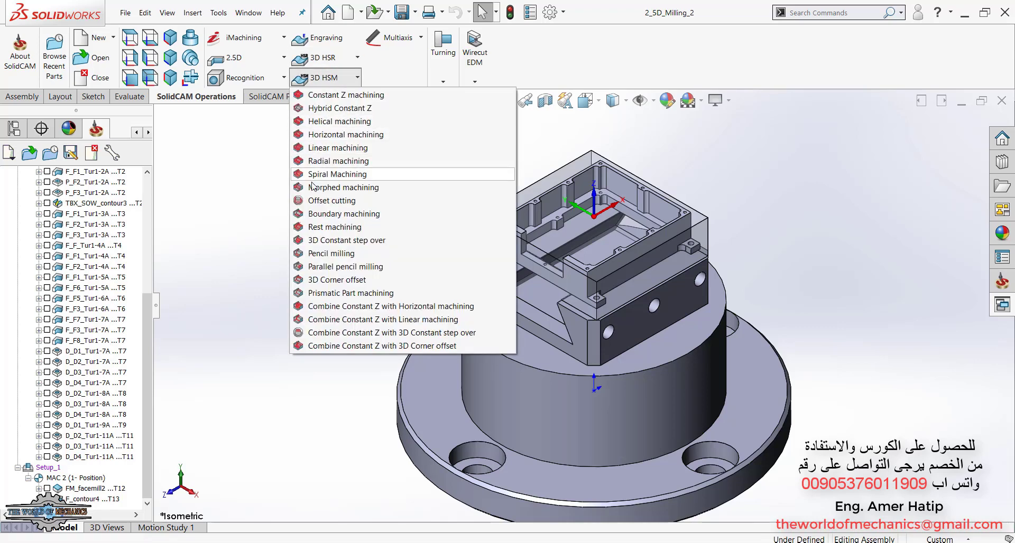
pyautogui.click(245, 200)
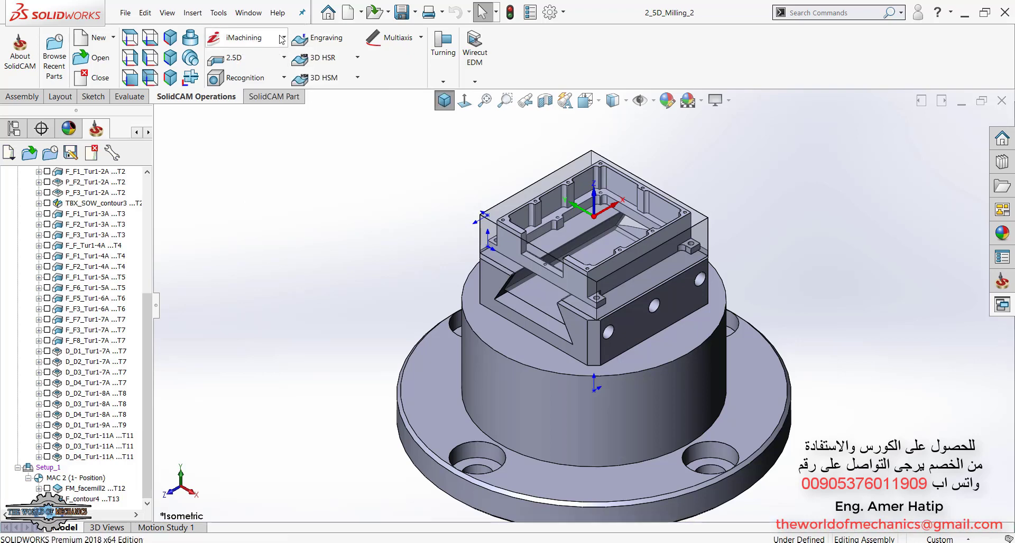
pyautogui.click(282, 39)
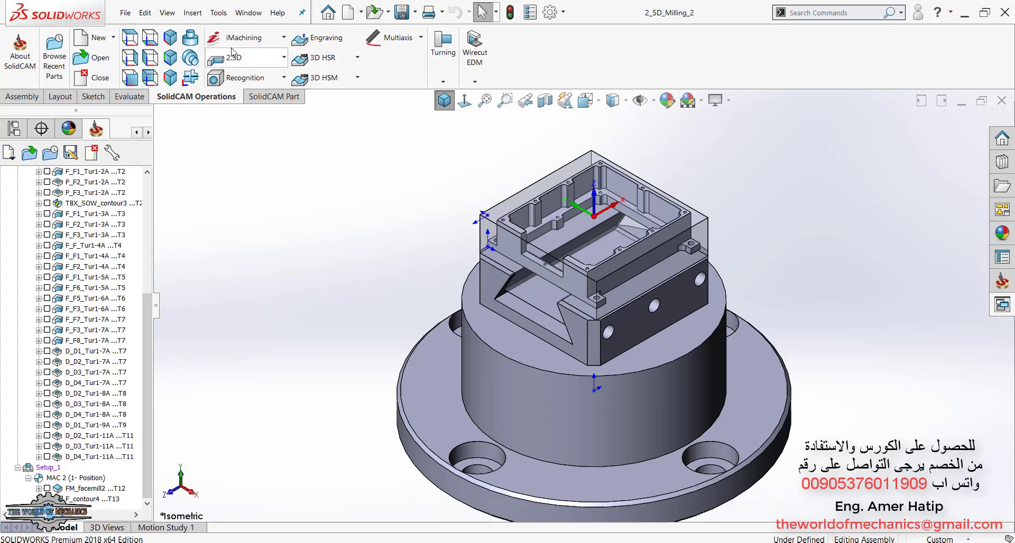
pyautogui.click(274, 59)
pyautogui.click(274, 44)
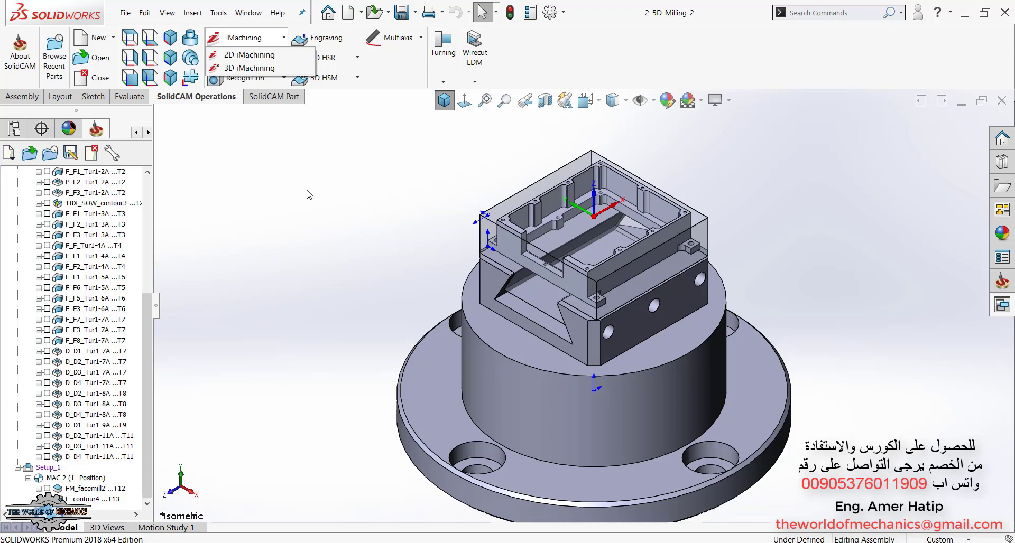
pyautogui.click(259, 42)
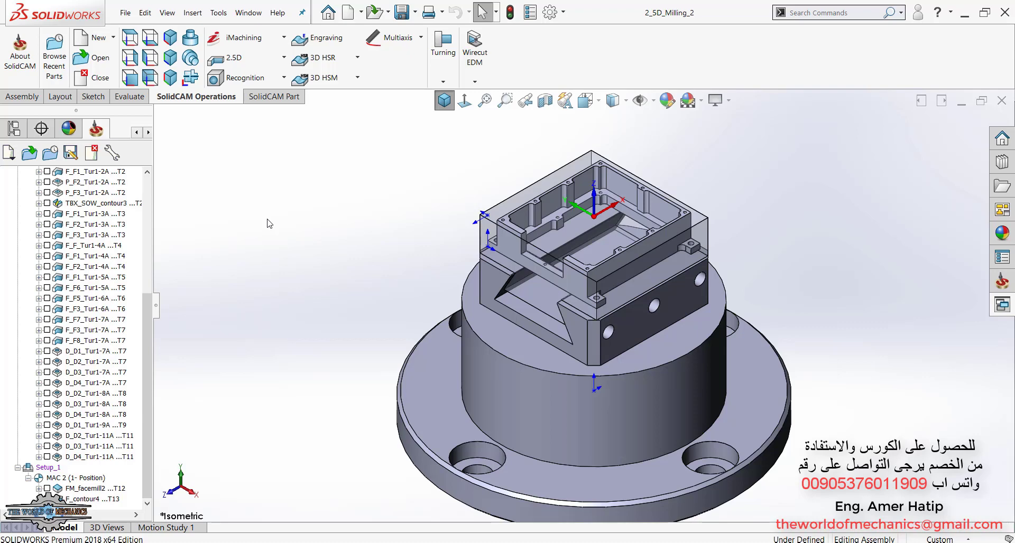
# Step: Zoom in and select the flat pocket wall face
pyautogui.scroll(-4, 605, 188)
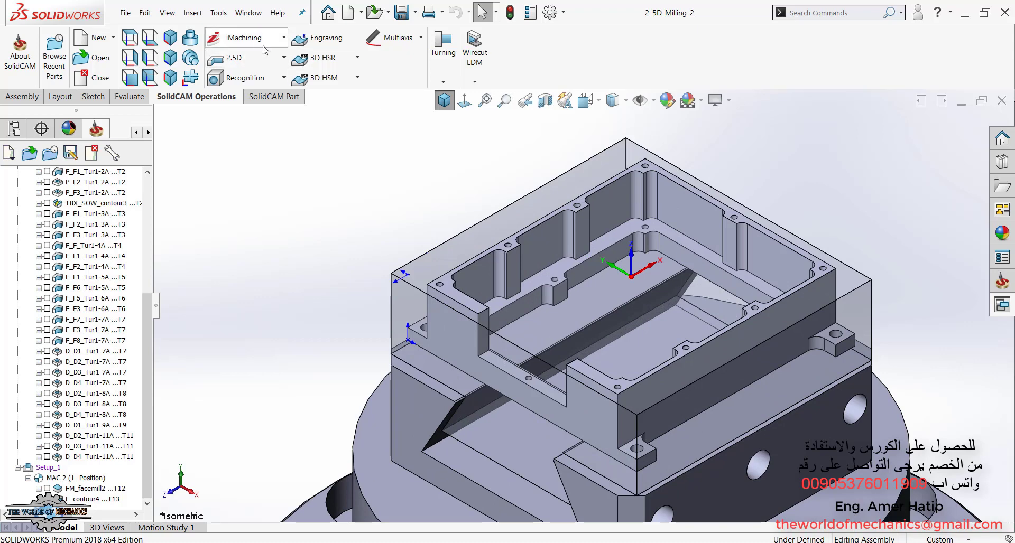
pyautogui.scroll(-5, 576, 212)
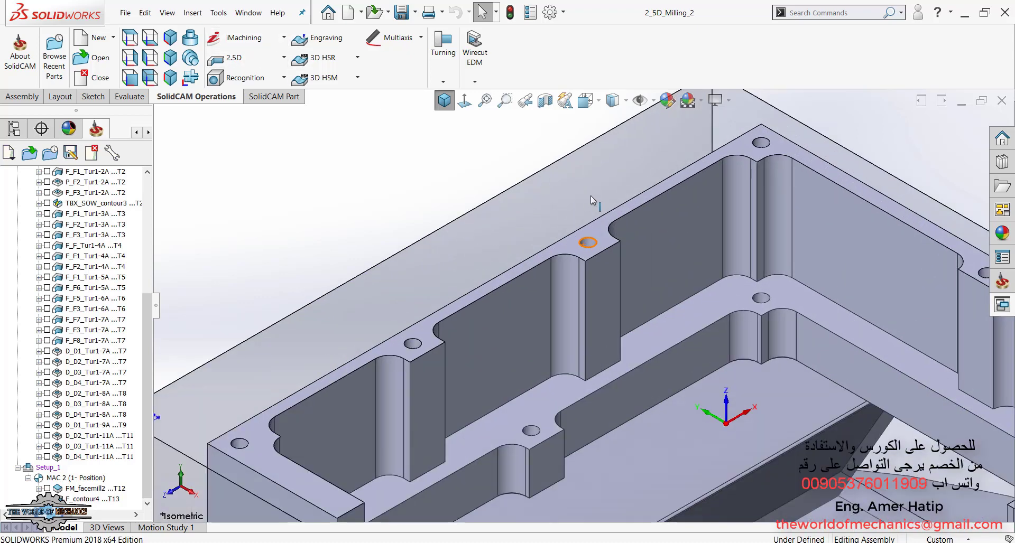
pyautogui.click(478, 323)
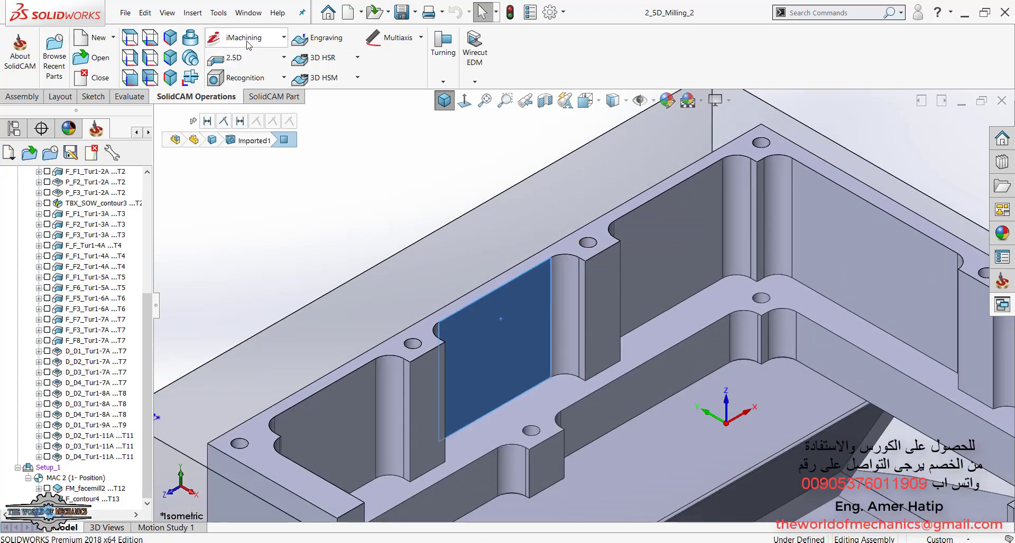
pyautogui.click(349, 228)
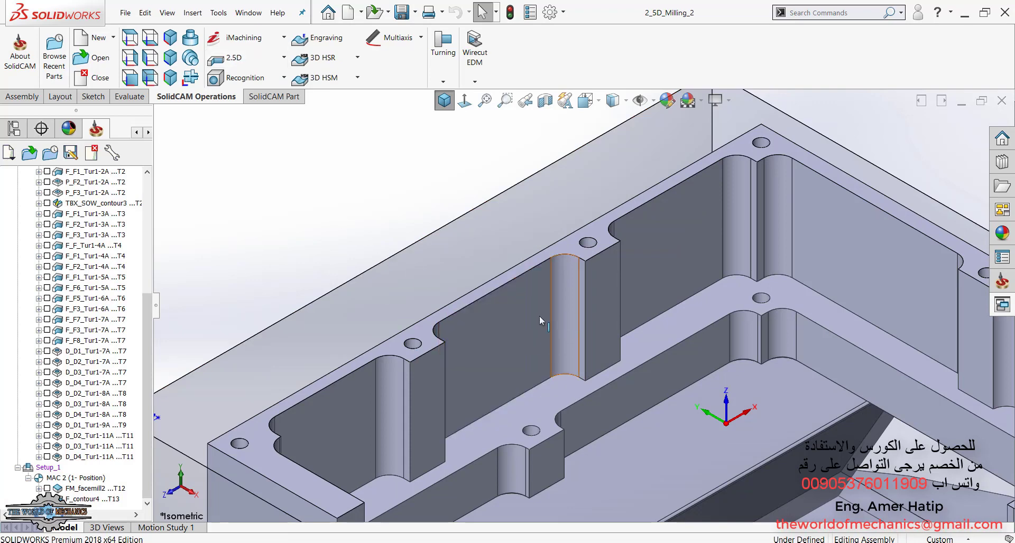
pyautogui.click(504, 319)
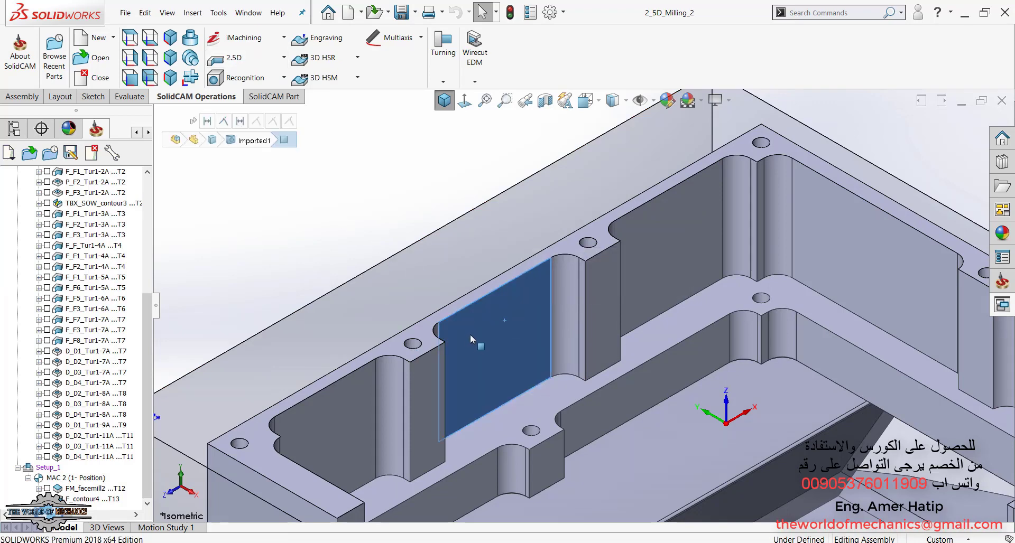
pyautogui.scroll(-3, 476, 328)
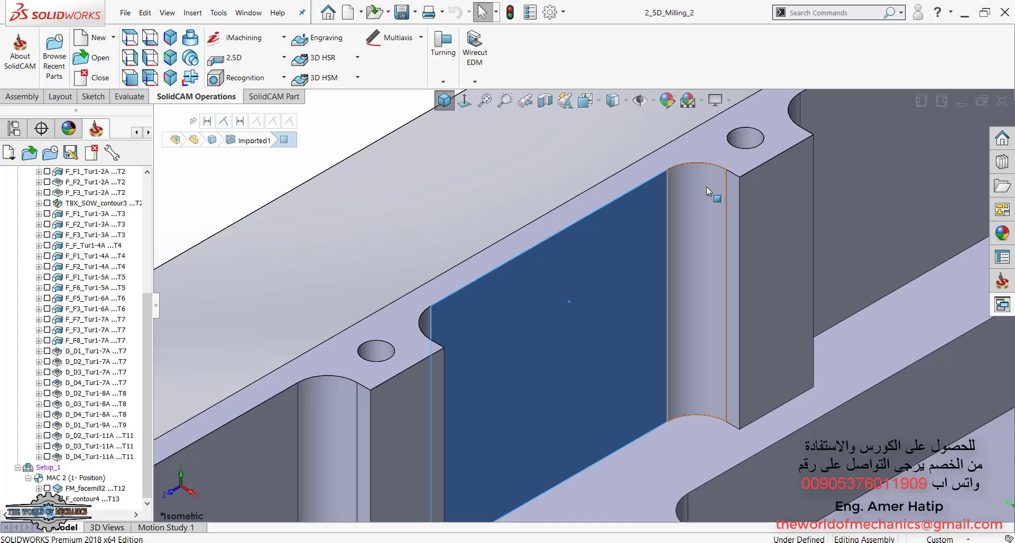
# Step: Fit the part and fixture in view, box-select the model, and close the CAM part
pyautogui.press('f')
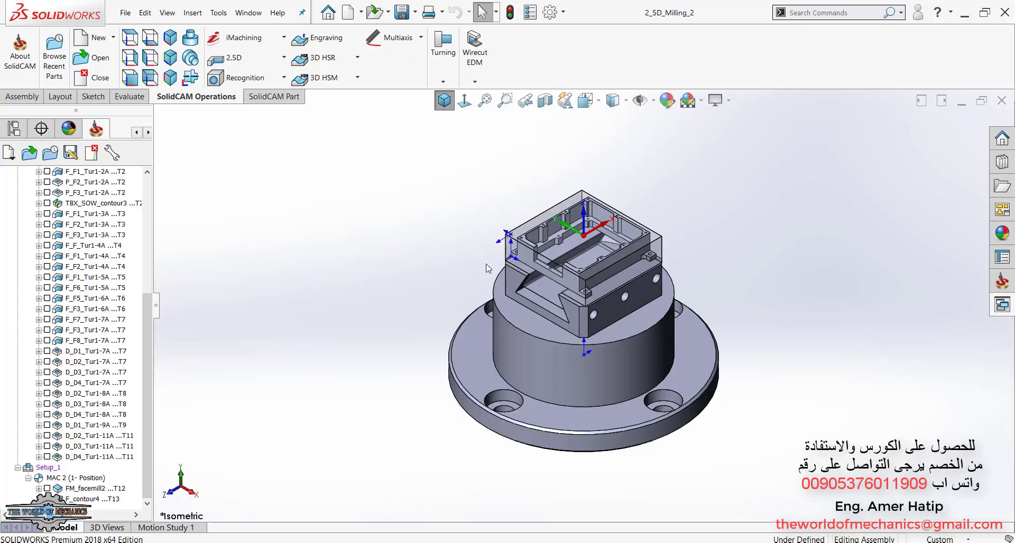
pyautogui.moveTo(369, 164); pyautogui.dragTo(770, 490)
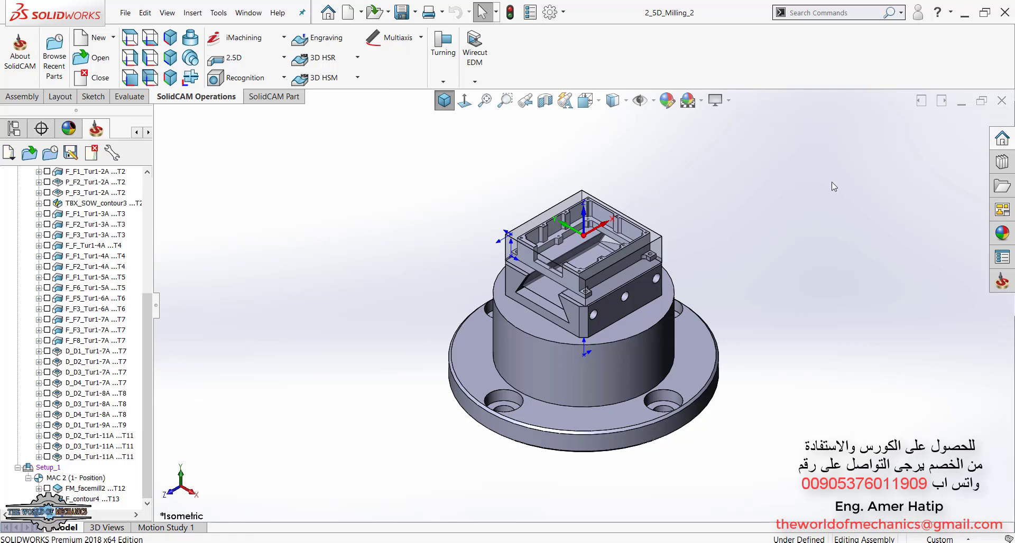
pyautogui.click(1002, 100)
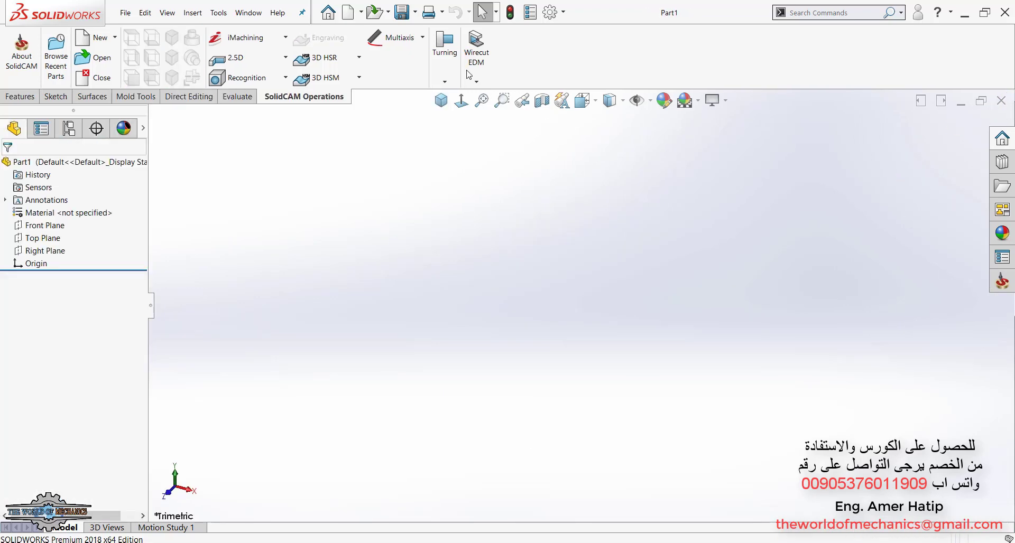
# Step: Open the 2_5D_Milling_1 CAM part from the SolidCAM task pane's CAM-Parts dialog
pyautogui.click(997, 279)
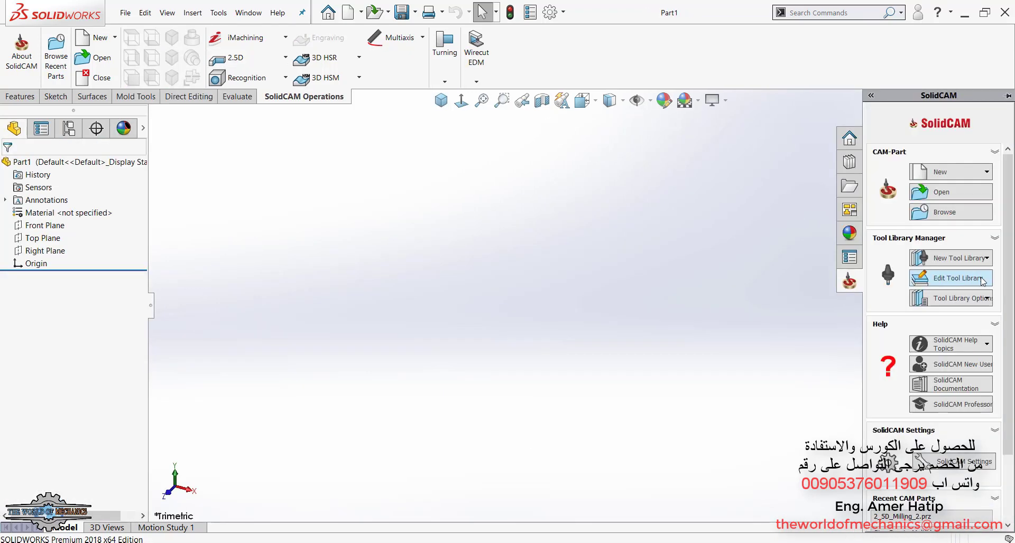
pyautogui.click(945, 197)
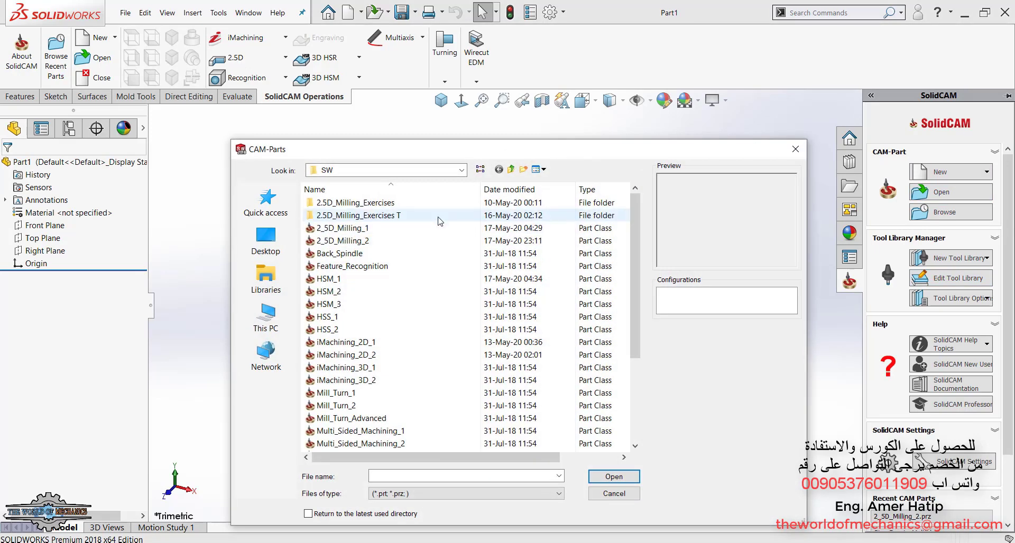
pyautogui.scroll(-3, 378, 296)
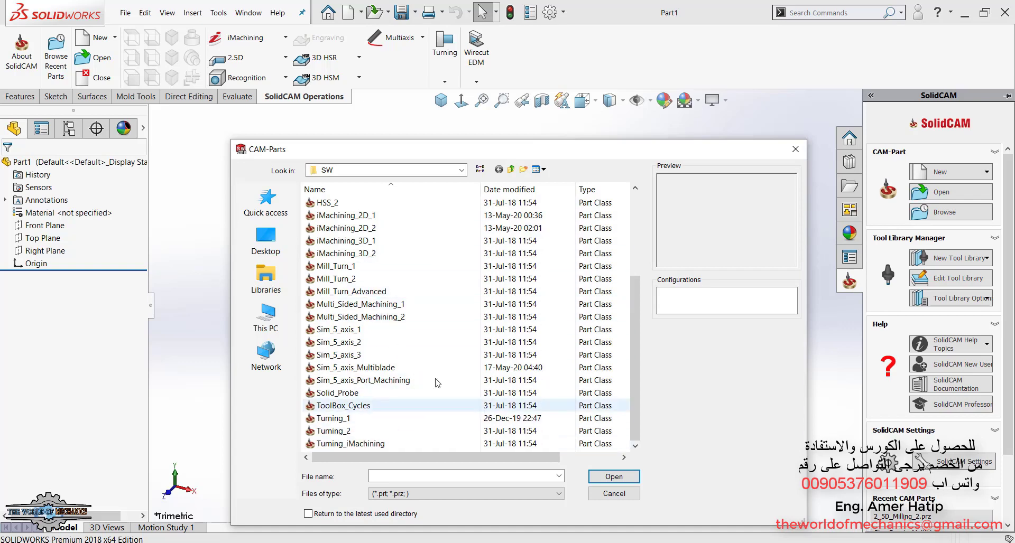
pyautogui.scroll(3, 423, 359)
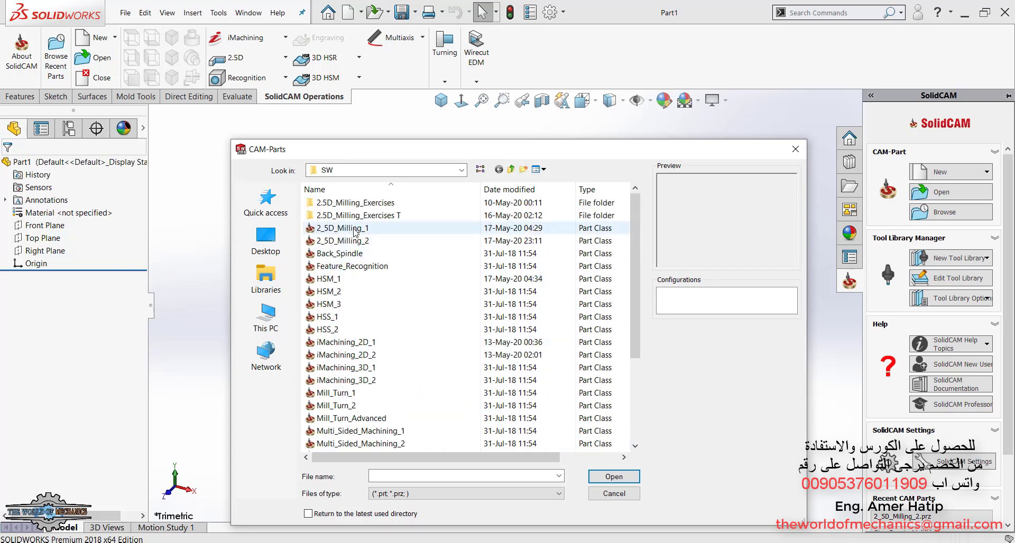
pyautogui.click(349, 228)
pyautogui.click(616, 477)
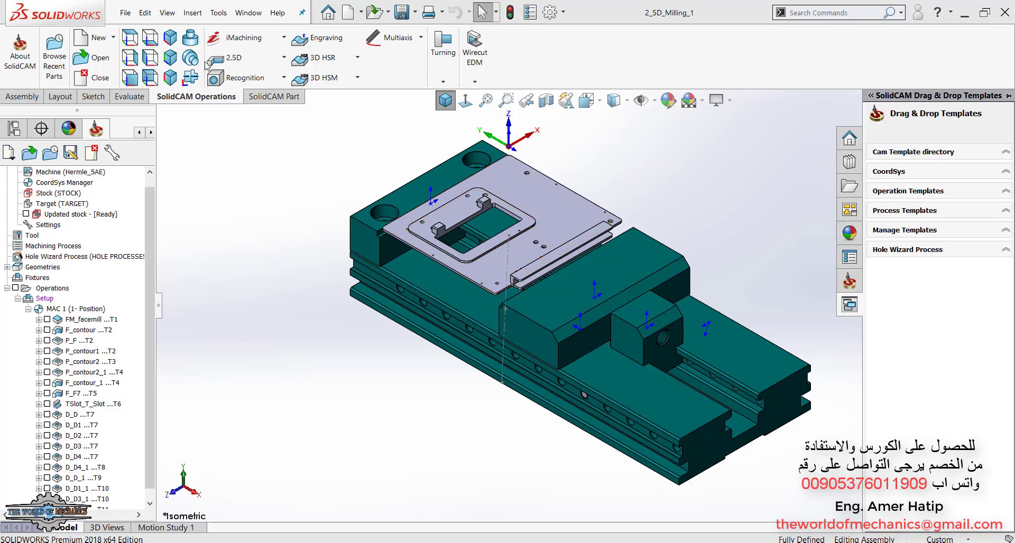
# Step: Browse the list of available 2.5D operation types
pyautogui.click(235, 58)
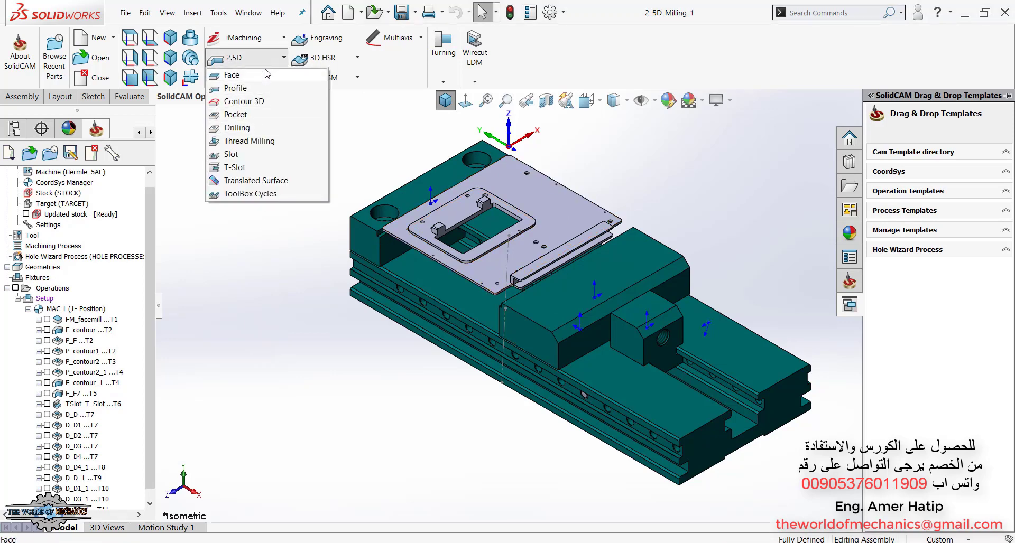
pyautogui.click(263, 302)
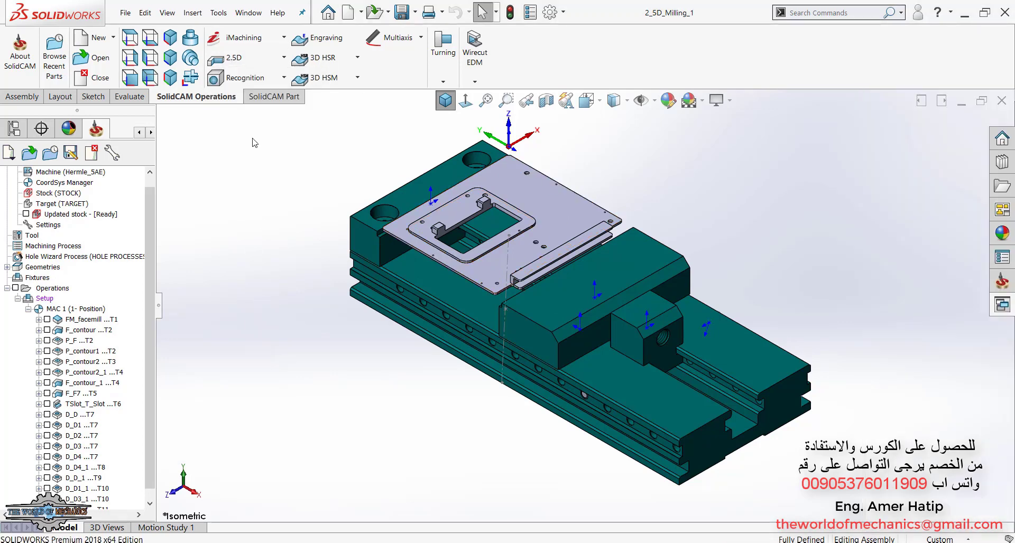
pyautogui.click(260, 60)
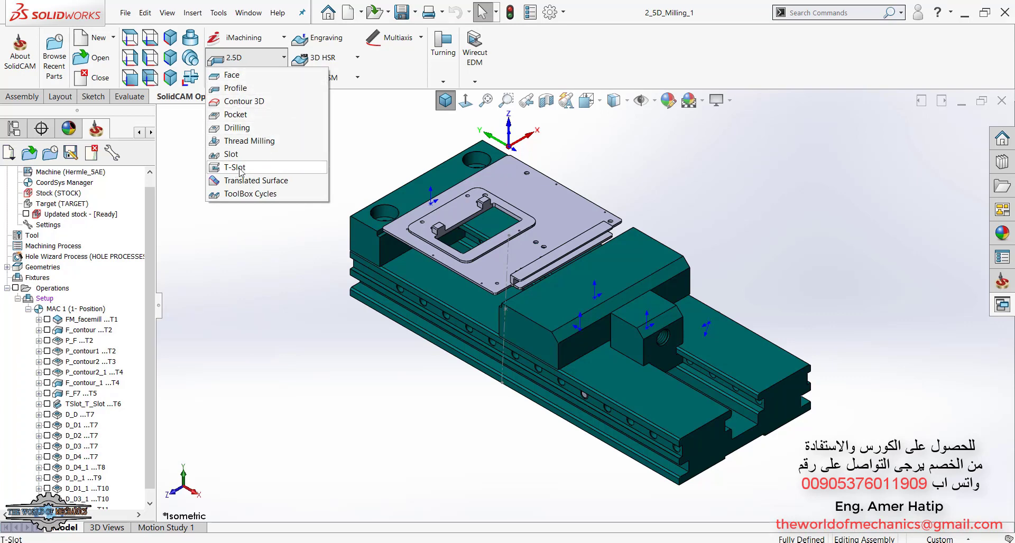
pyautogui.click(260, 310)
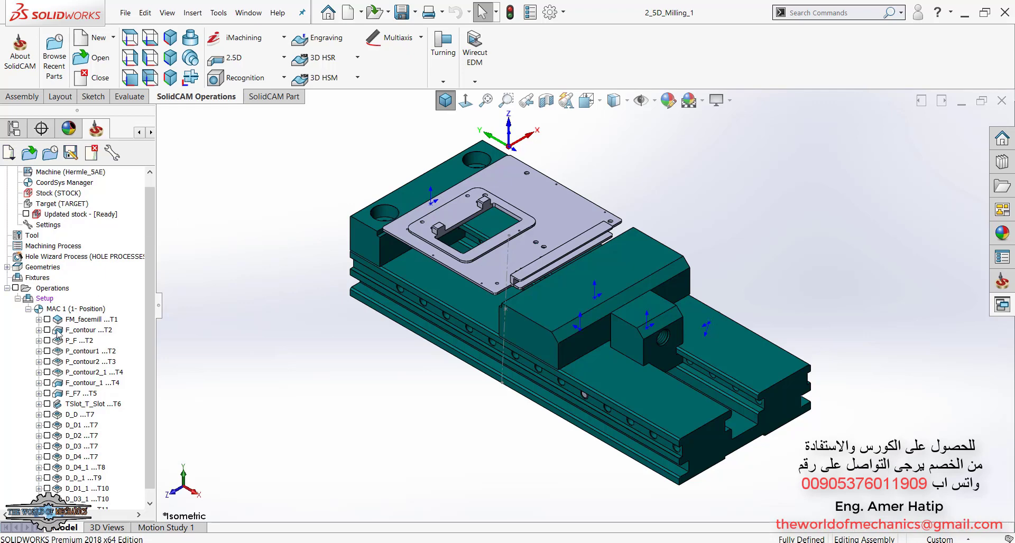
# Step: Edit the F_contour operation and generate its G-code
pyautogui.rightClick(76, 331)
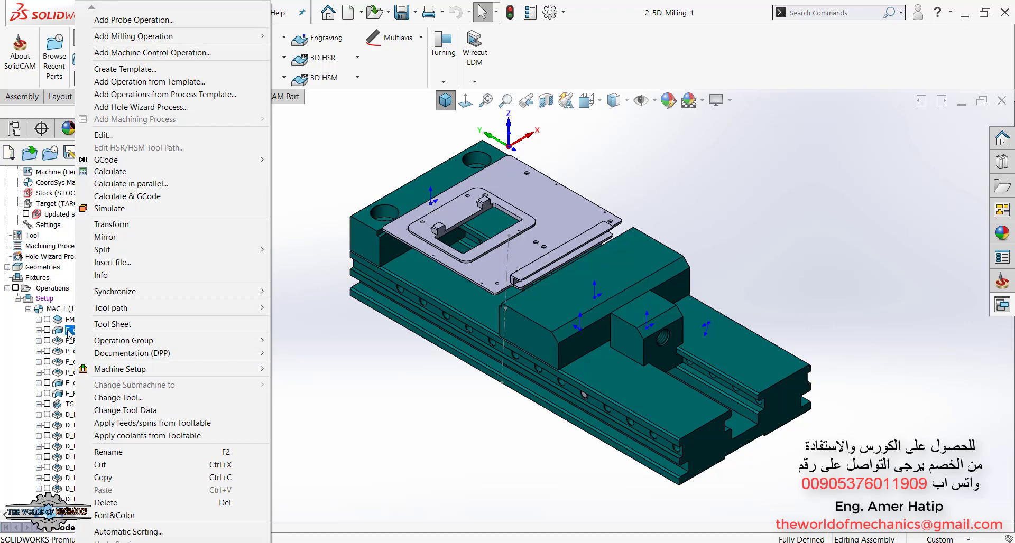
pyautogui.click(65, 330)
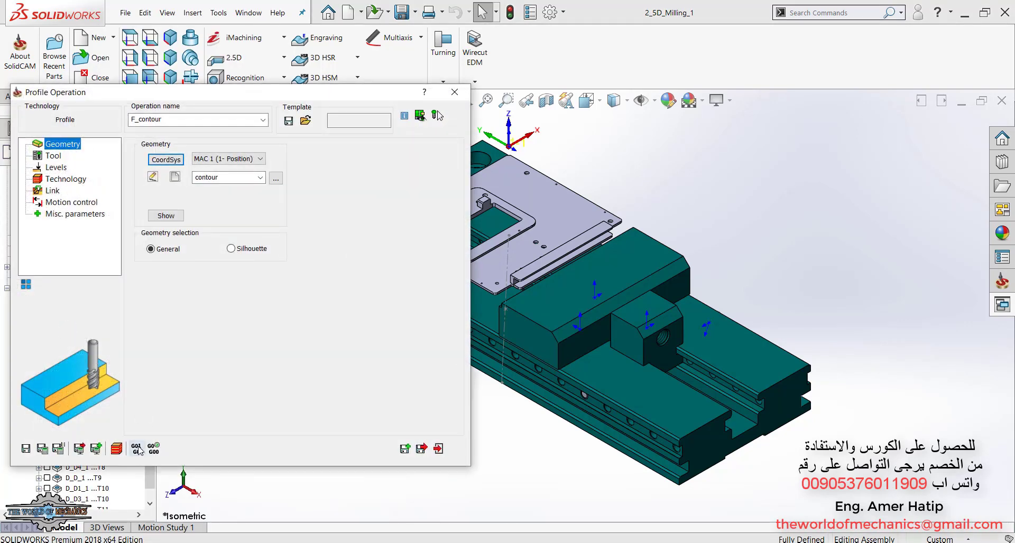
pyautogui.click(136, 448)
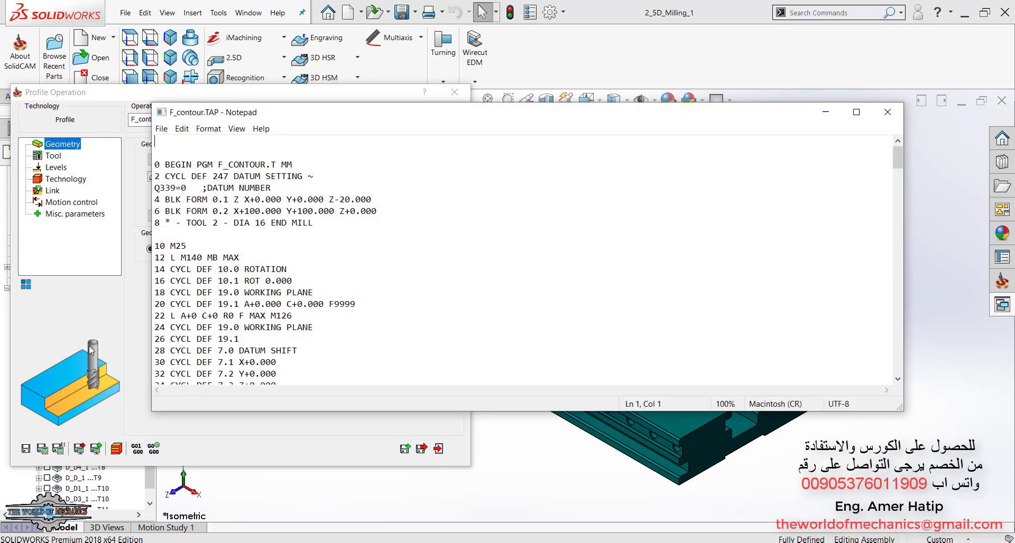
pyautogui.click(856, 112)
pyautogui.scroll(-4, 328, 249)
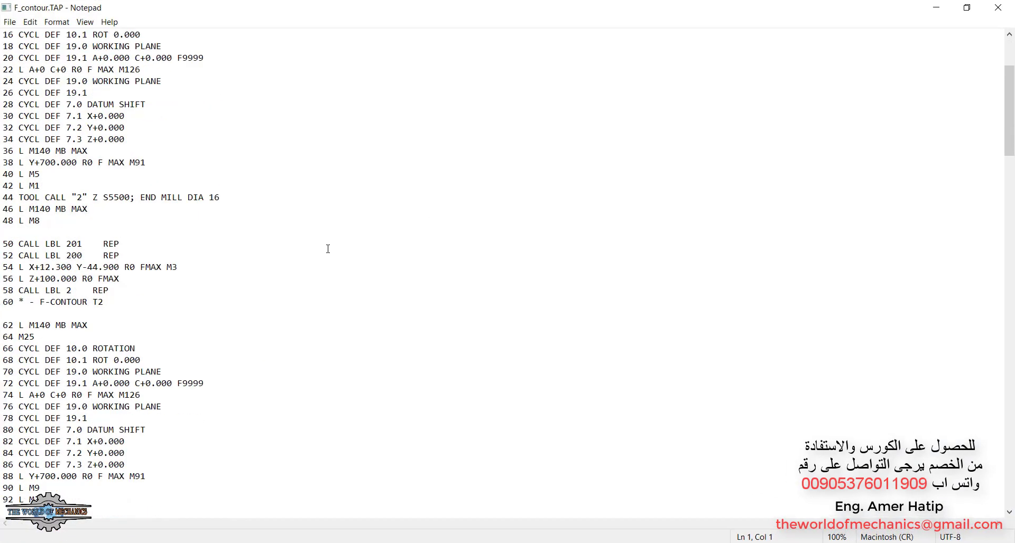
pyautogui.scroll(-4, 327, 249)
pyautogui.scroll(-6, 328, 249)
pyautogui.scroll(-5, 328, 249)
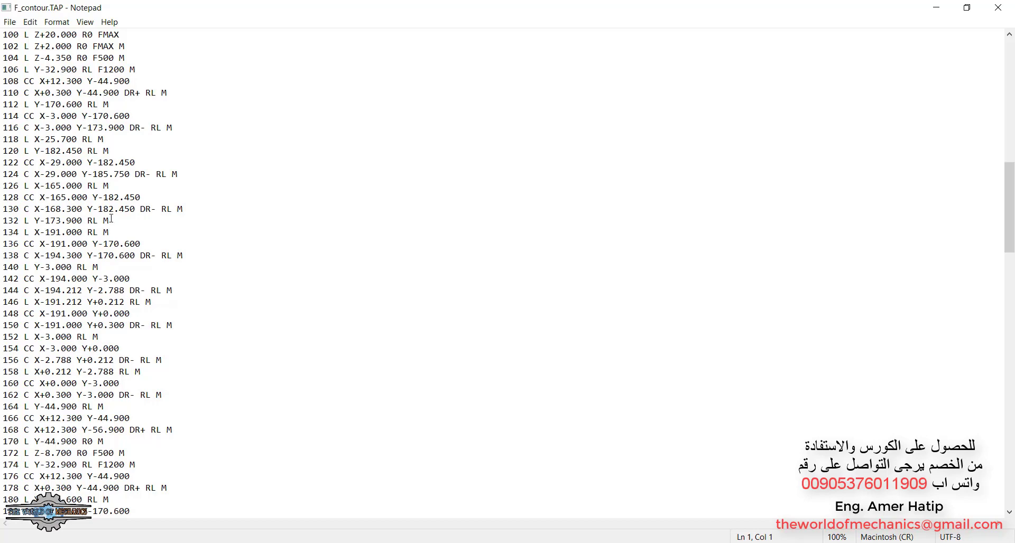
pyautogui.scroll(-1, 103, 418)
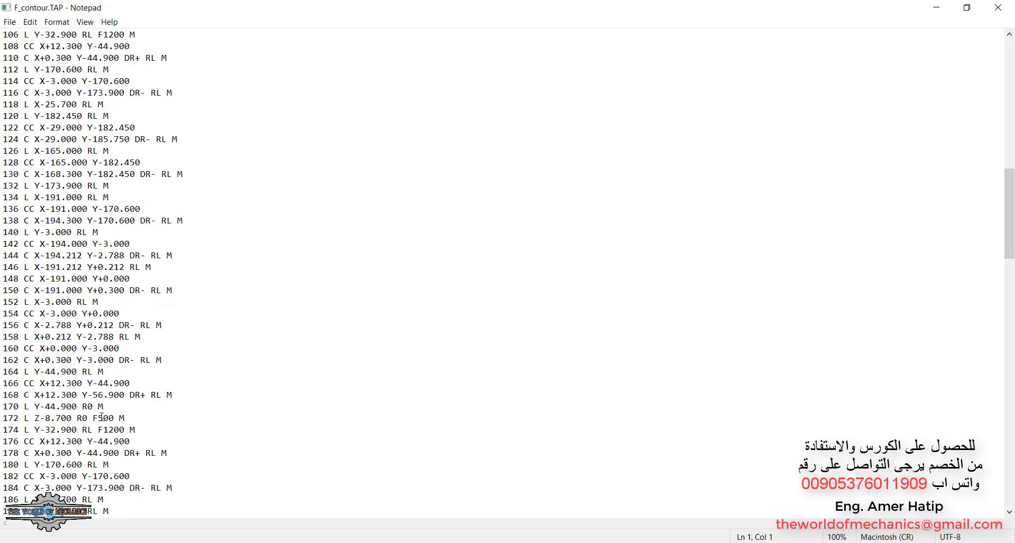
pyautogui.scroll(-1, 106, 419)
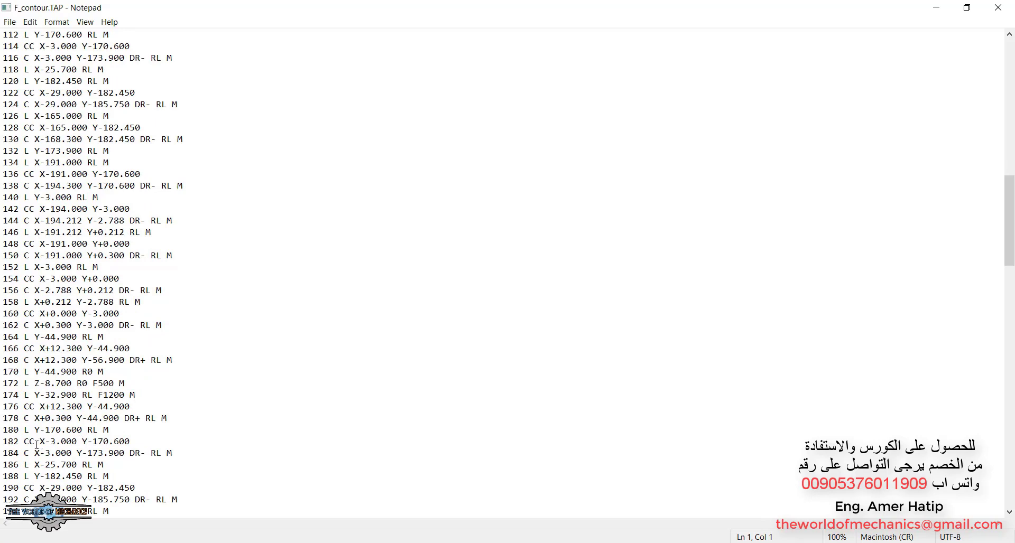
pyautogui.moveTo(29, 454); pyautogui.dragTo(141, 453)
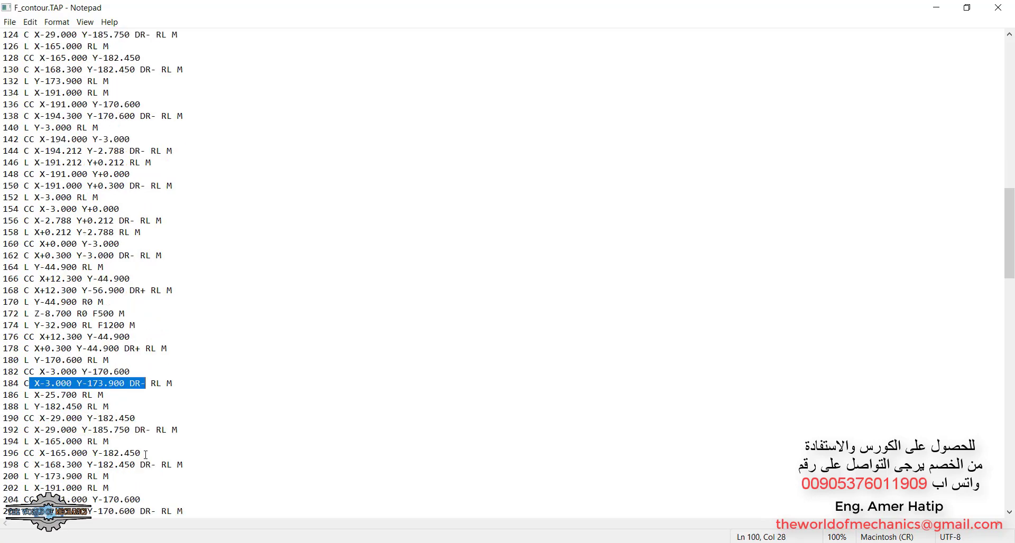
pyautogui.scroll(-2, 141, 454)
pyautogui.scroll(-6, 141, 455)
pyautogui.scroll(-1, 140, 455)
pyautogui.scroll(-1, 129, 457)
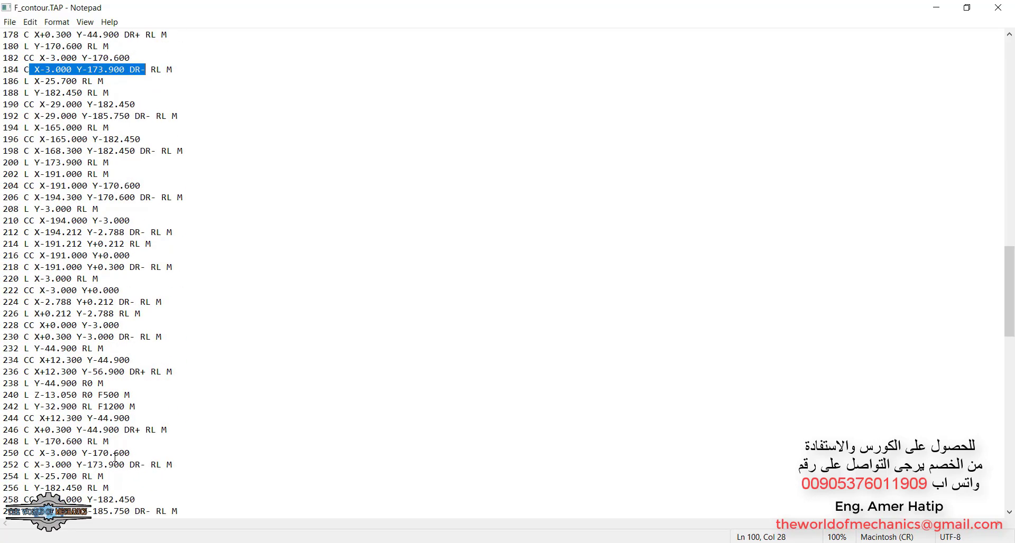
pyautogui.scroll(-2, 114, 457)
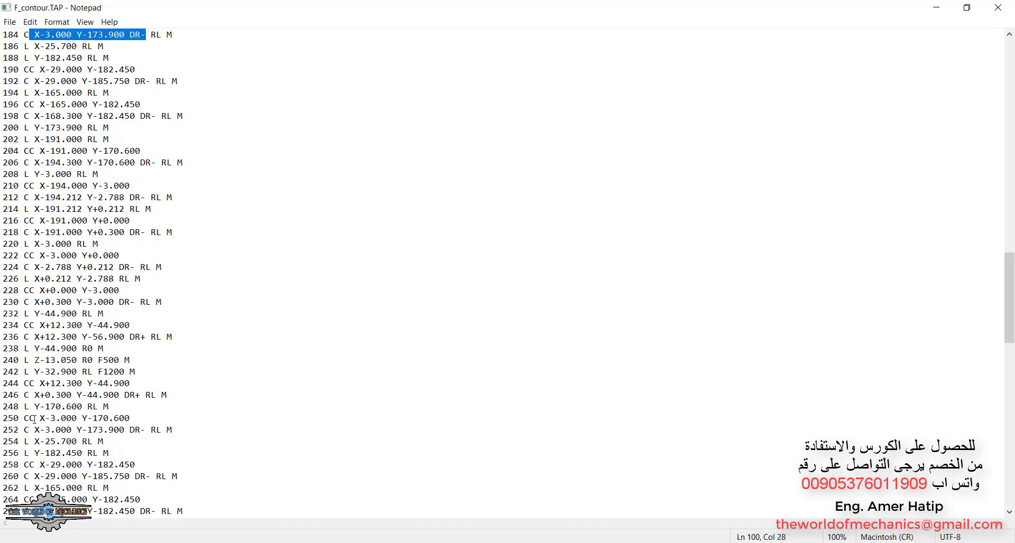
pyautogui.moveTo(35, 418); pyautogui.dragTo(119, 453)
pyautogui.scroll(-1, 113, 464)
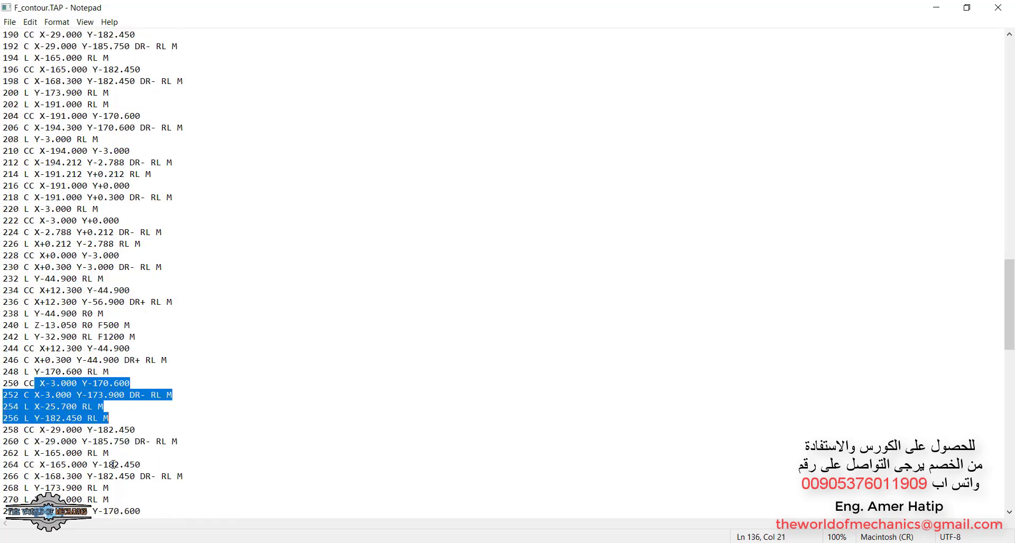
pyautogui.scroll(-2, 114, 464)
pyautogui.scroll(-1, 110, 459)
pyautogui.scroll(-1, 107, 453)
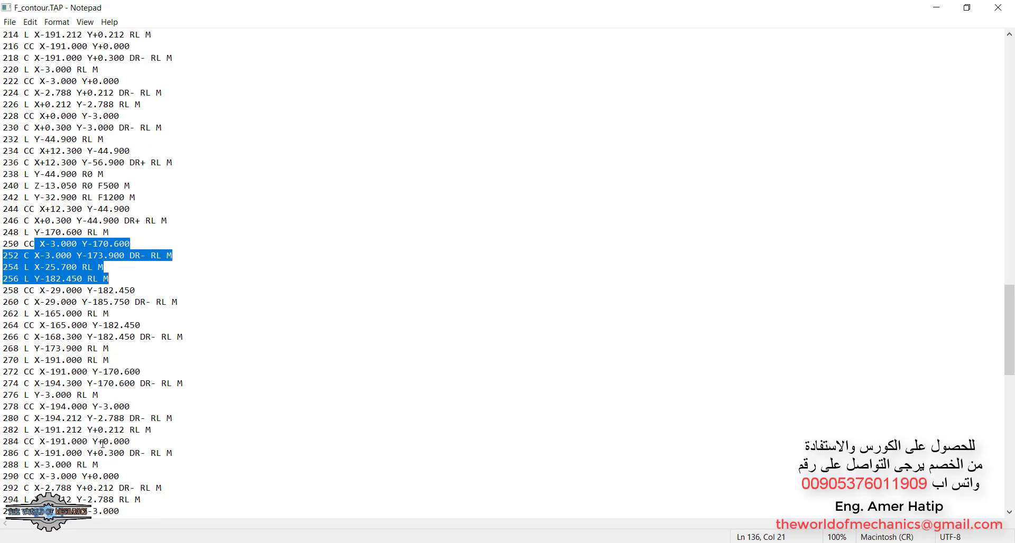
pyautogui.scroll(-2, 103, 444)
pyautogui.scroll(-4, 103, 444)
pyautogui.scroll(-1, 103, 443)
pyautogui.scroll(-2, 103, 445)
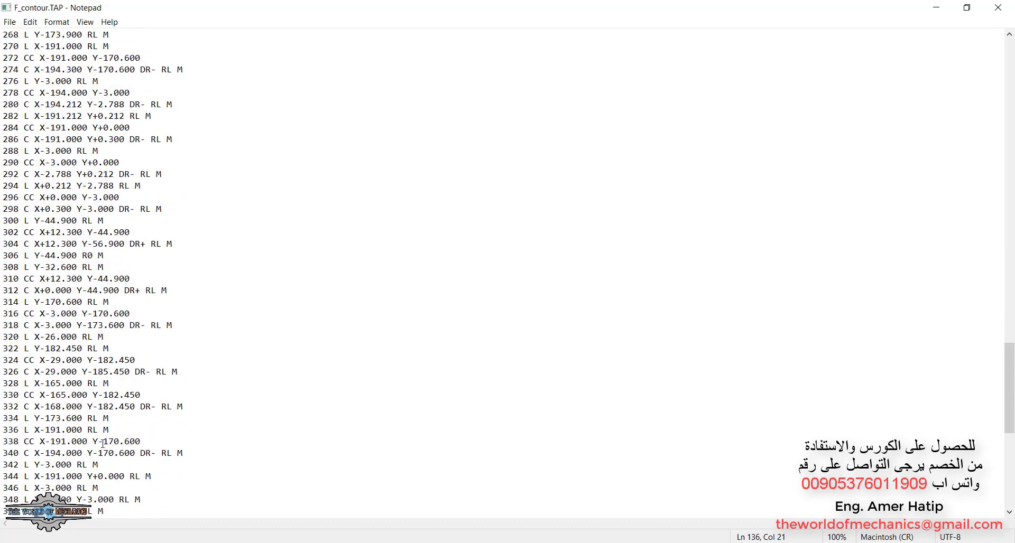
pyautogui.scroll(-1, 102, 447)
pyautogui.scroll(-1, 102, 446)
pyautogui.scroll(-2, 101, 447)
pyautogui.scroll(-3, 101, 446)
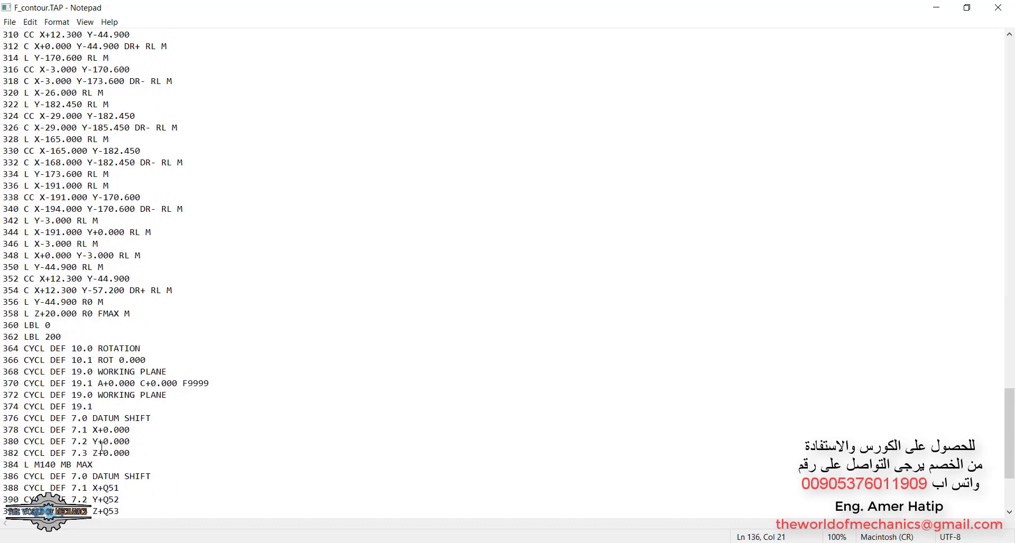
pyautogui.scroll(-3, 101, 447)
pyautogui.scroll(-2, 102, 446)
pyautogui.scroll(7, 102, 447)
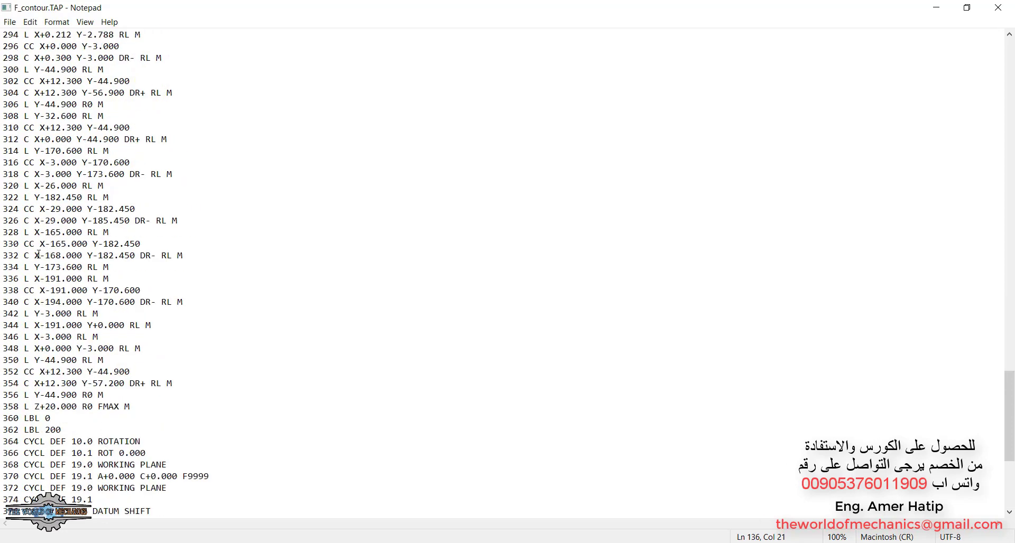
pyautogui.moveTo(35, 255); pyautogui.dragTo(153, 254)
pyautogui.scroll(1, 153, 253)
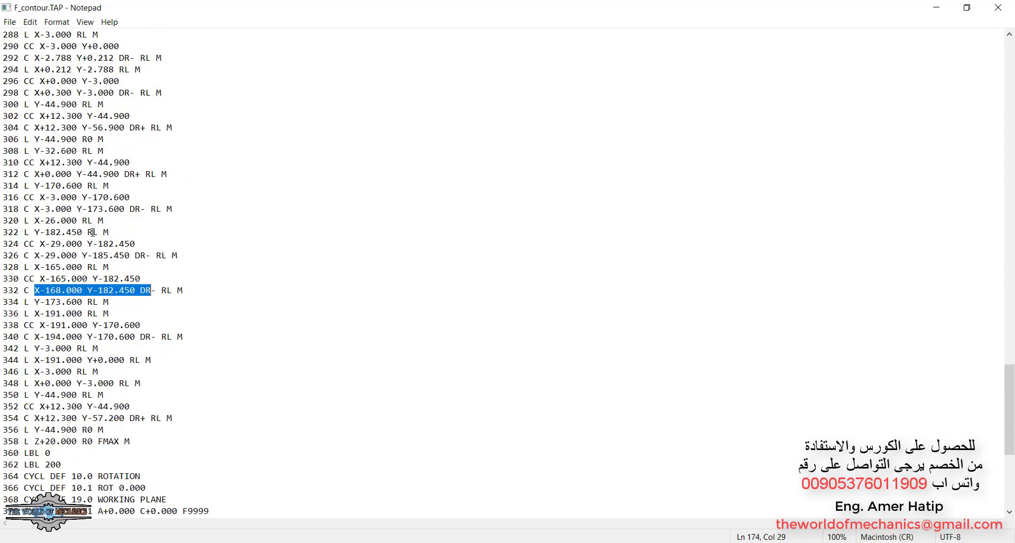
pyautogui.scroll(2, 154, 253)
pyautogui.scroll(2, 132, 245)
pyautogui.scroll(5, 94, 233)
pyautogui.scroll(4, 95, 233)
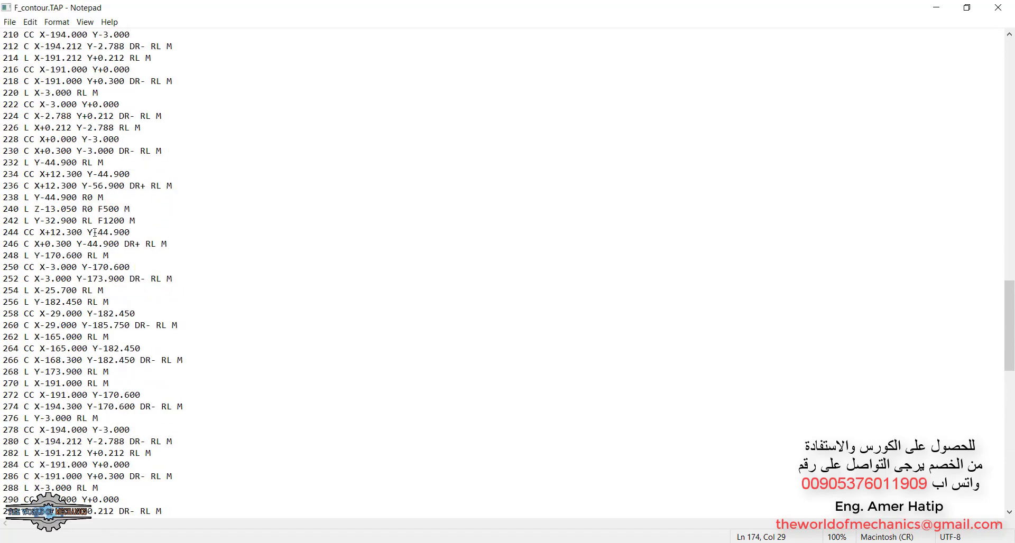
pyautogui.scroll(3, 95, 243)
pyautogui.scroll(2, 97, 258)
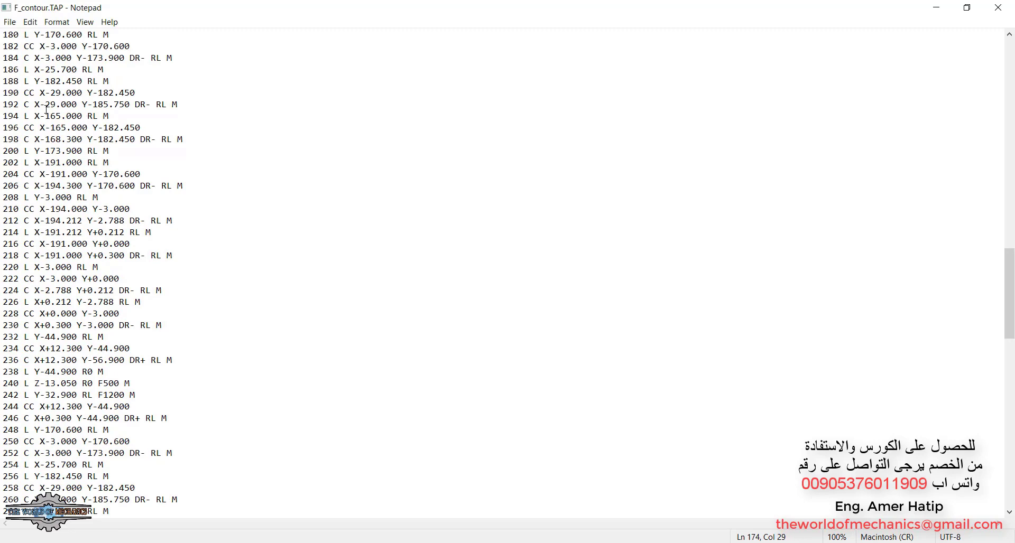
pyautogui.moveTo(35, 104); pyautogui.dragTo(166, 105)
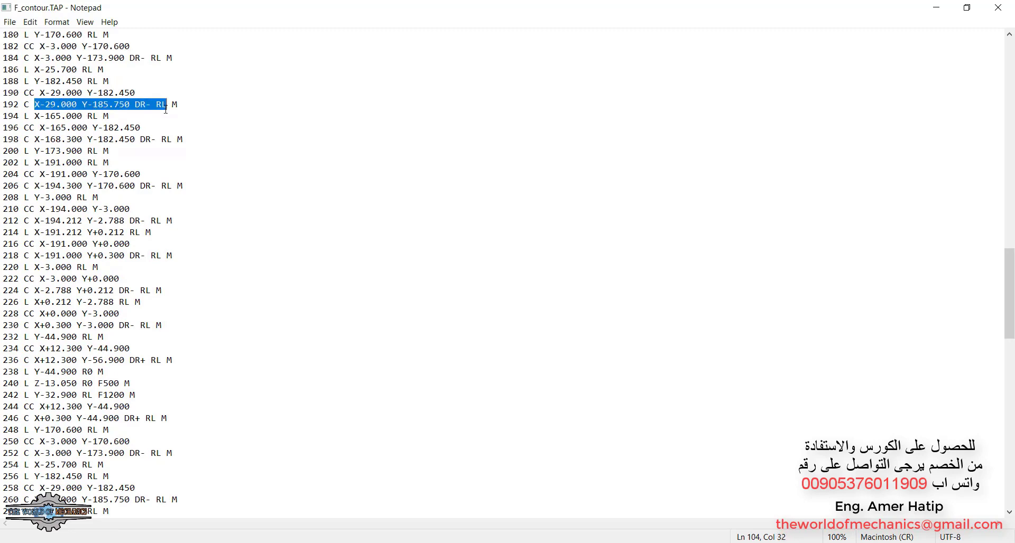
pyautogui.scroll(1, 67, 122)
pyautogui.scroll(1, 42, 92)
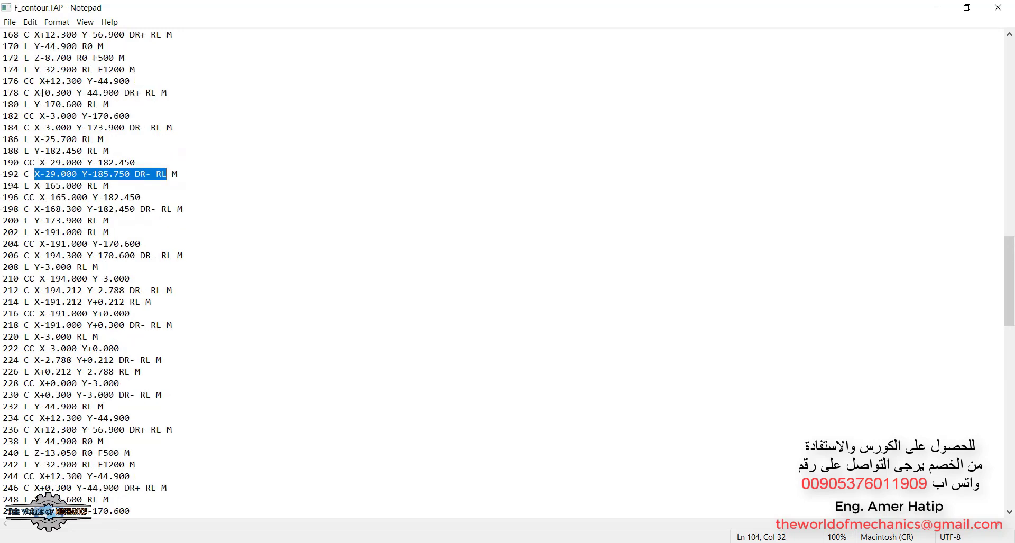
pyautogui.scroll(1, 42, 93)
pyautogui.moveTo(35, 69); pyautogui.dragTo(130, 69)
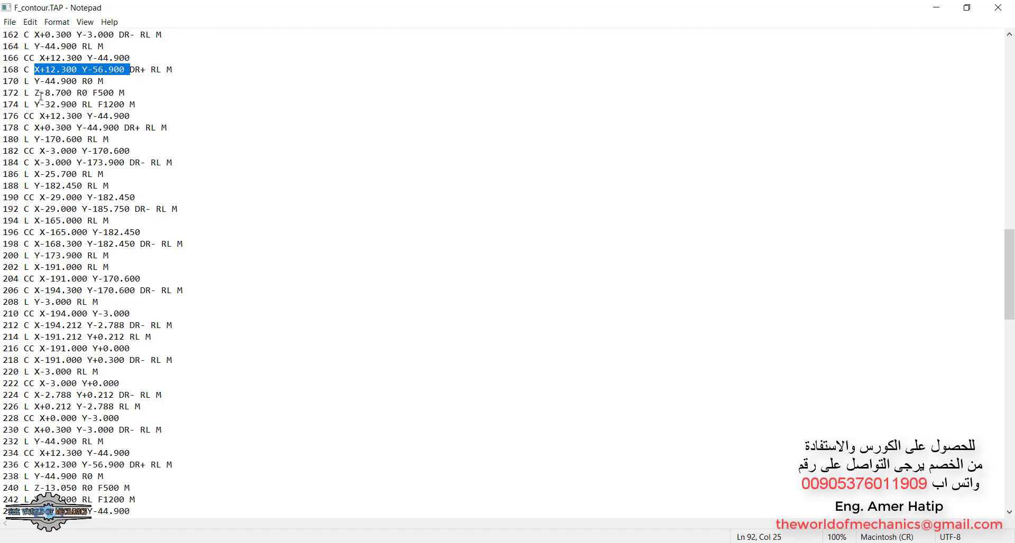
pyautogui.moveTo(34, 93); pyautogui.dragTo(114, 91)
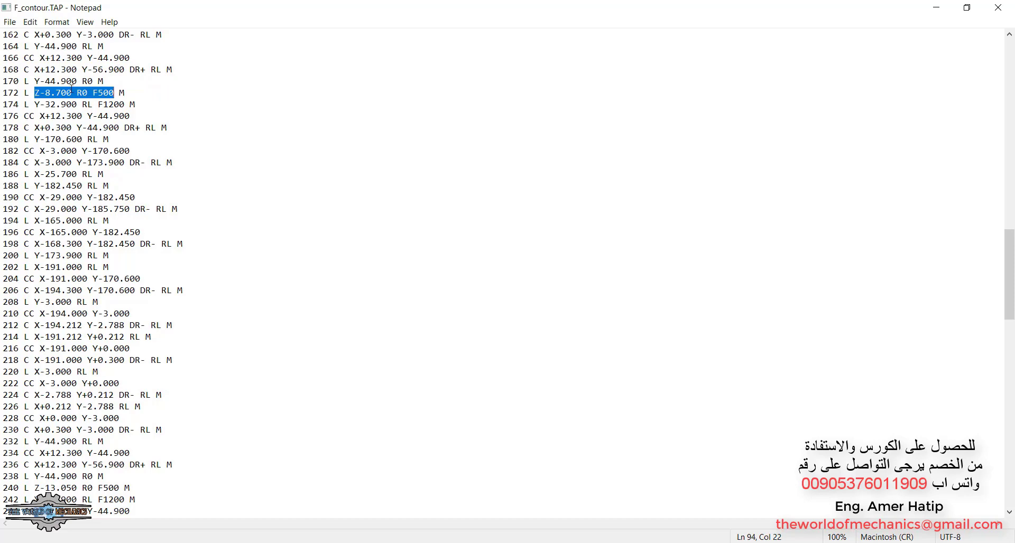
pyautogui.moveTo(72, 93); pyautogui.dragTo(35, 93)
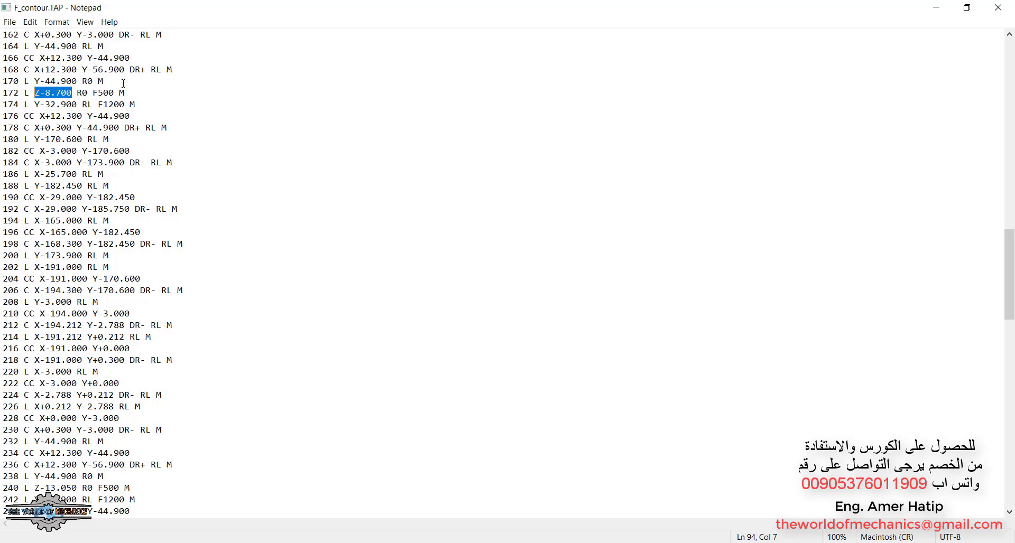
pyautogui.scroll(3, 137, 125)
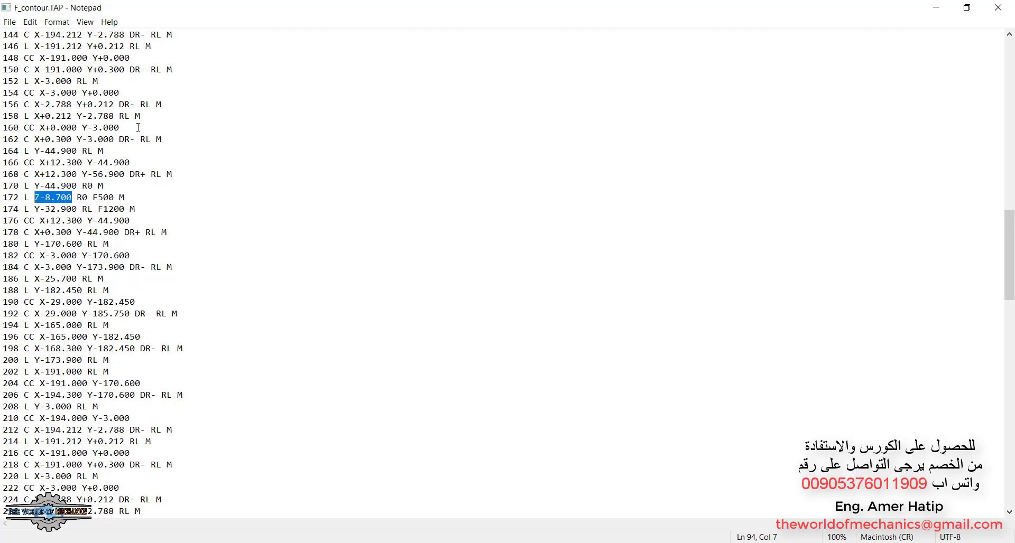
pyautogui.scroll(2, 139, 127)
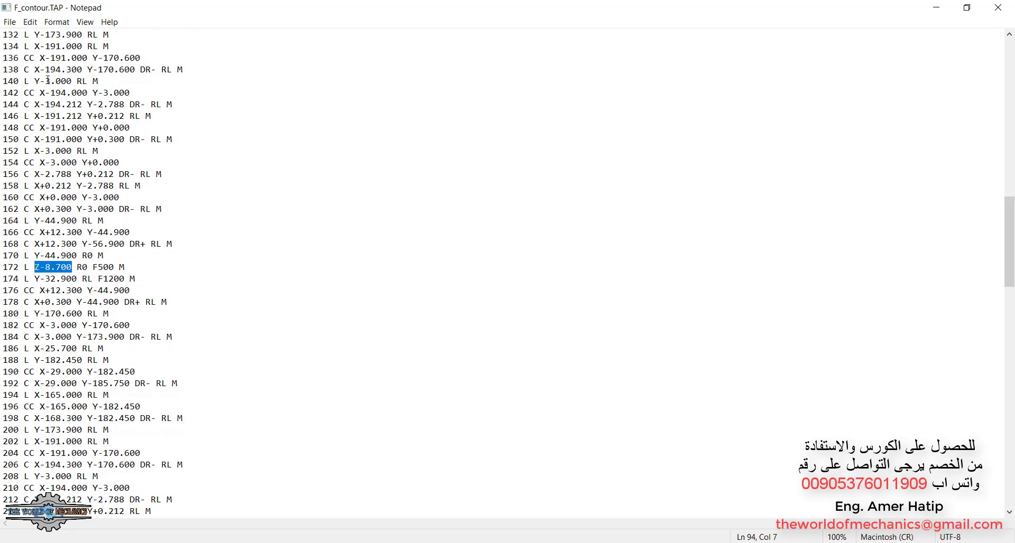
pyautogui.scroll(2, 57, 157)
pyautogui.scroll(1, 57, 158)
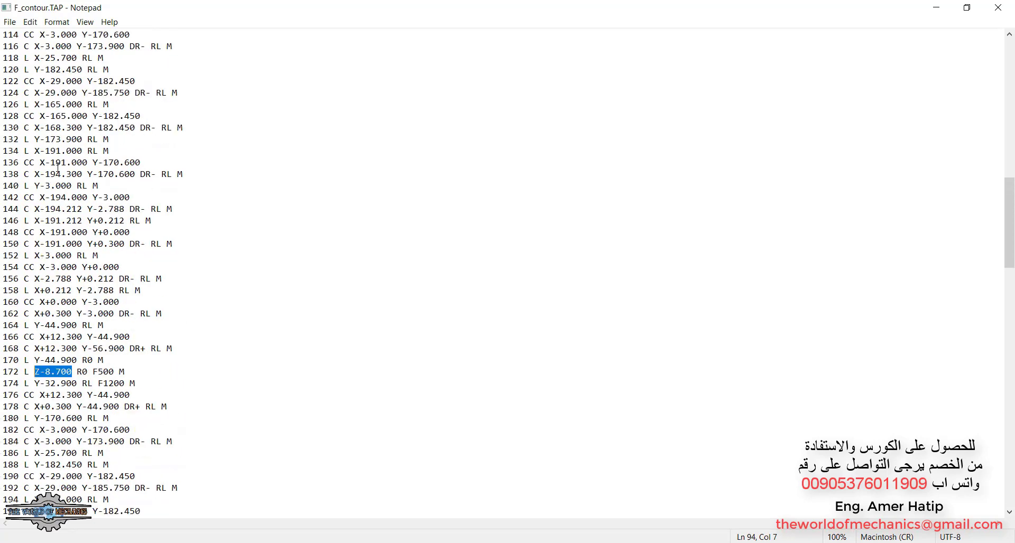
pyautogui.scroll(3, 57, 161)
pyautogui.scroll(1, 58, 165)
pyautogui.scroll(1, 59, 166)
pyautogui.scroll(1, 58, 166)
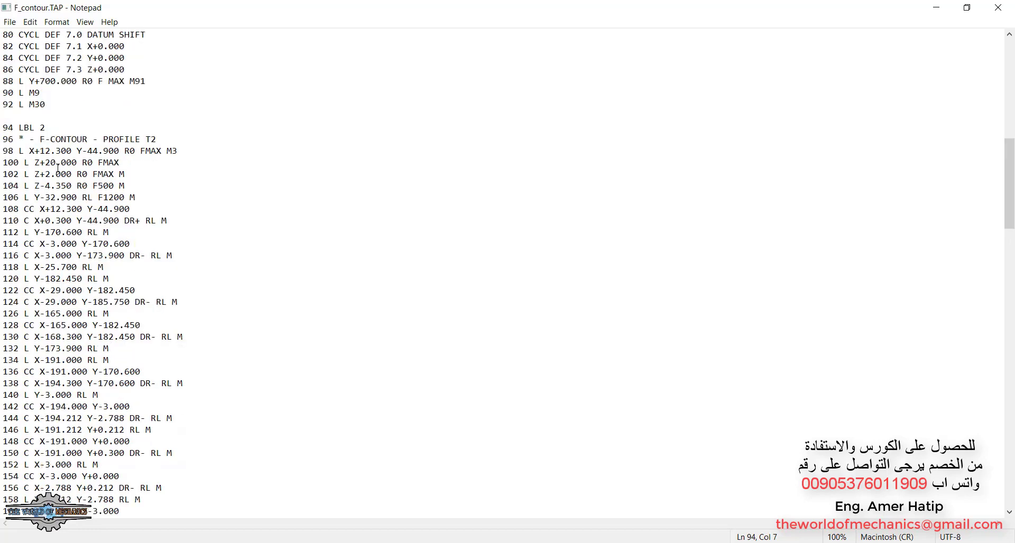
pyautogui.scroll(3, 58, 167)
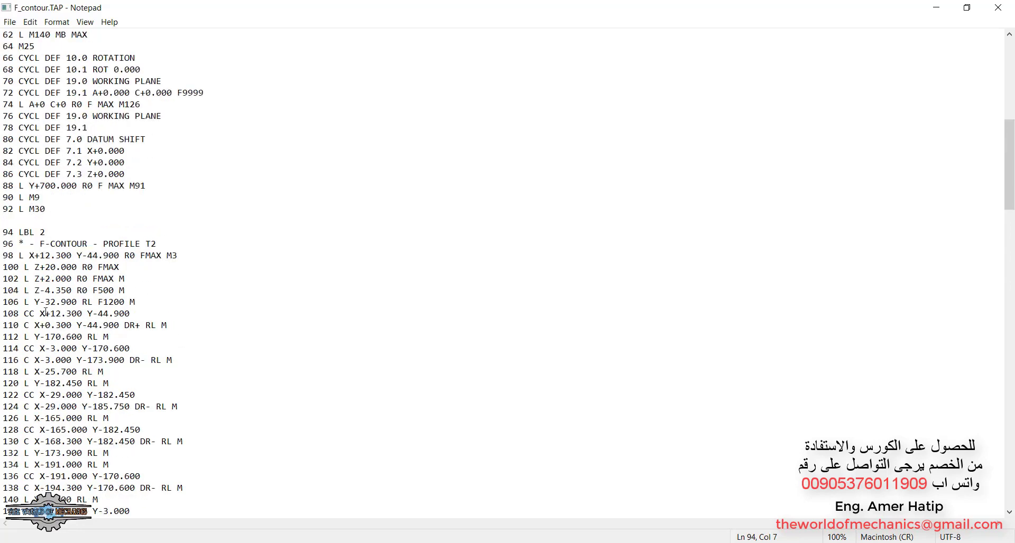
pyautogui.scroll(-1, 57, 370)
pyautogui.scroll(-1, 57, 372)
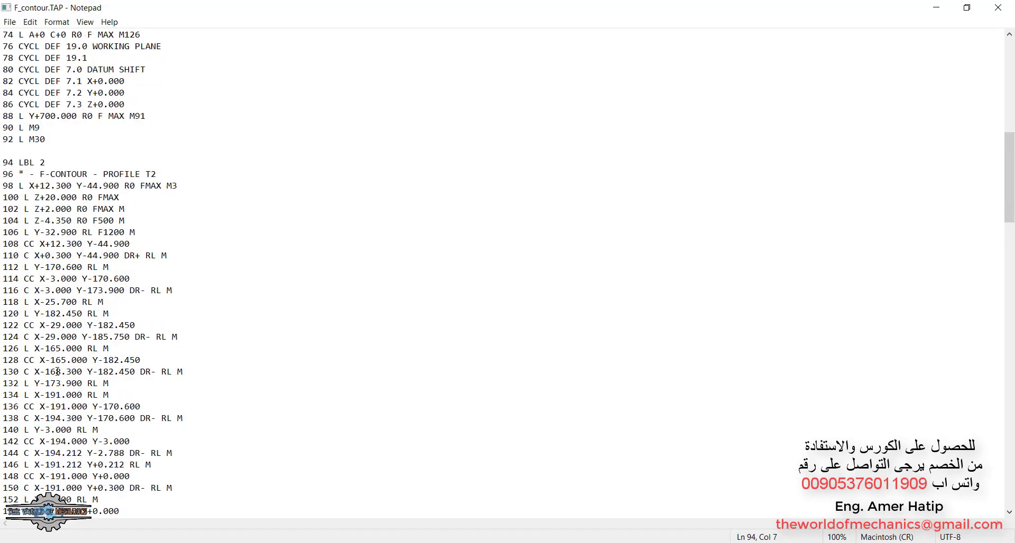
pyautogui.scroll(-3, 703, 86)
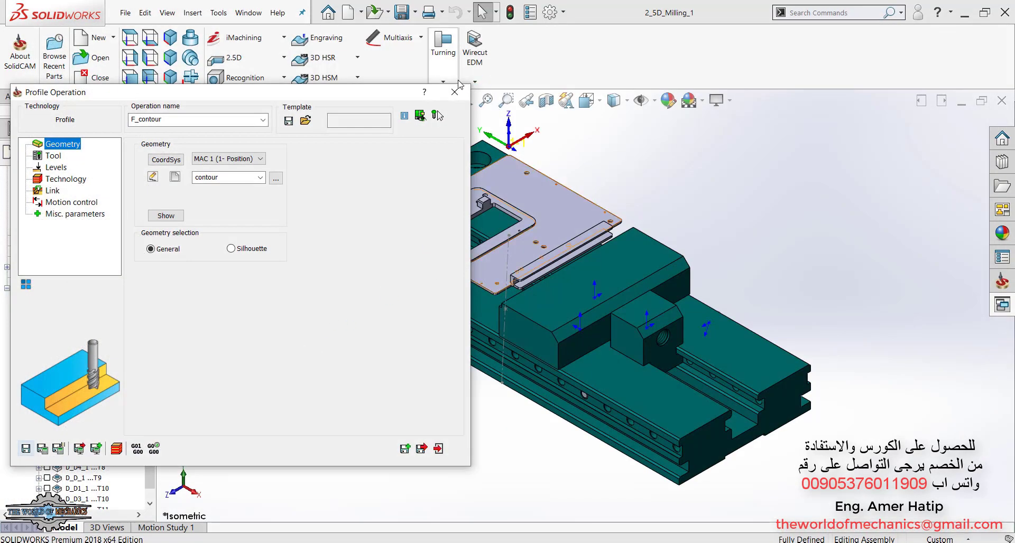
# Step: Close the F_contour profile settings and open the P_F pocket operation
pyautogui.click(454, 92)
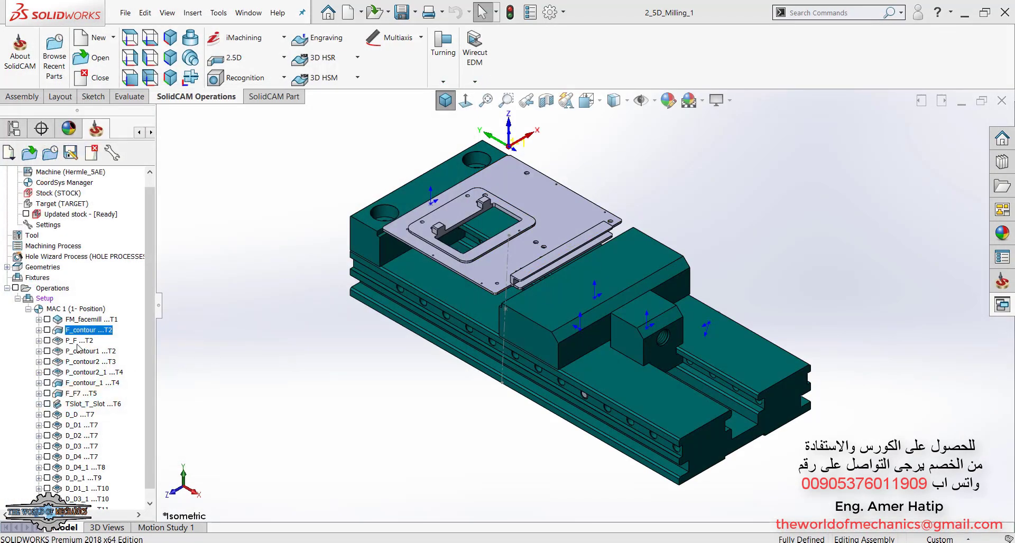
pyautogui.rightClick(78, 341)
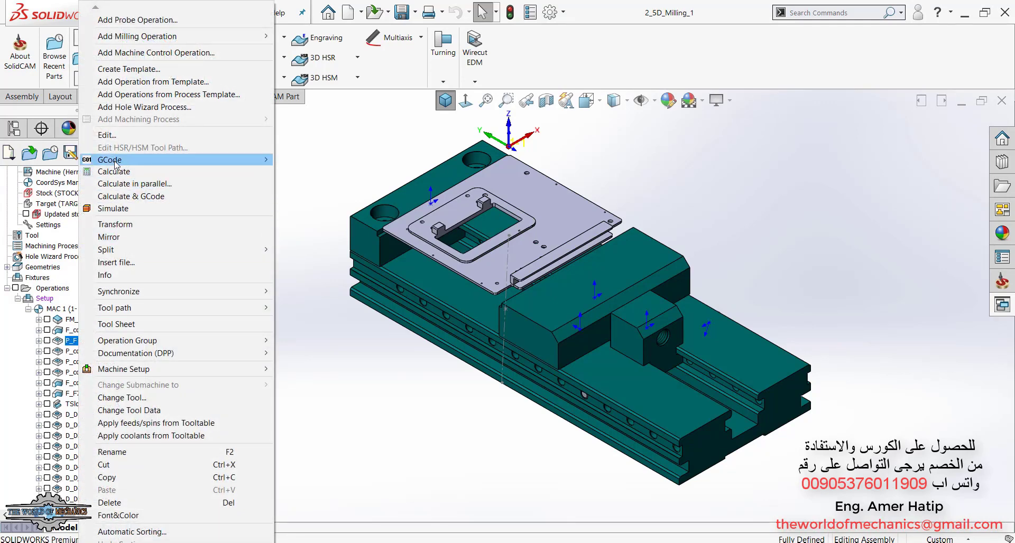
pyautogui.click(71, 341)
pyautogui.doubleClick(70, 341)
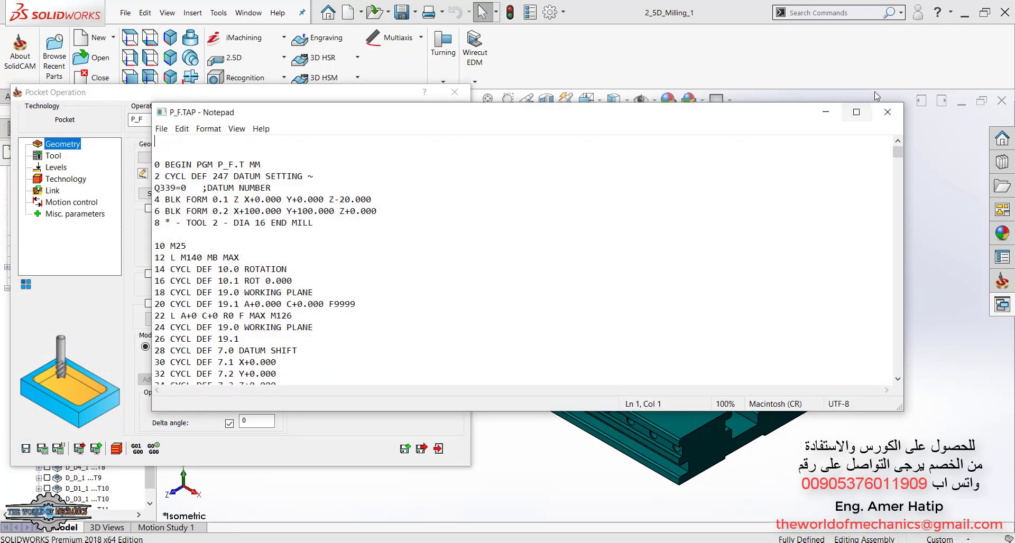
# Step: Maximize P_F.TAP in Notepad, inspect the linking moves on lines 150–156, then close it
pyautogui.click(856, 112)
pyautogui.scroll(-4, 503, 282)
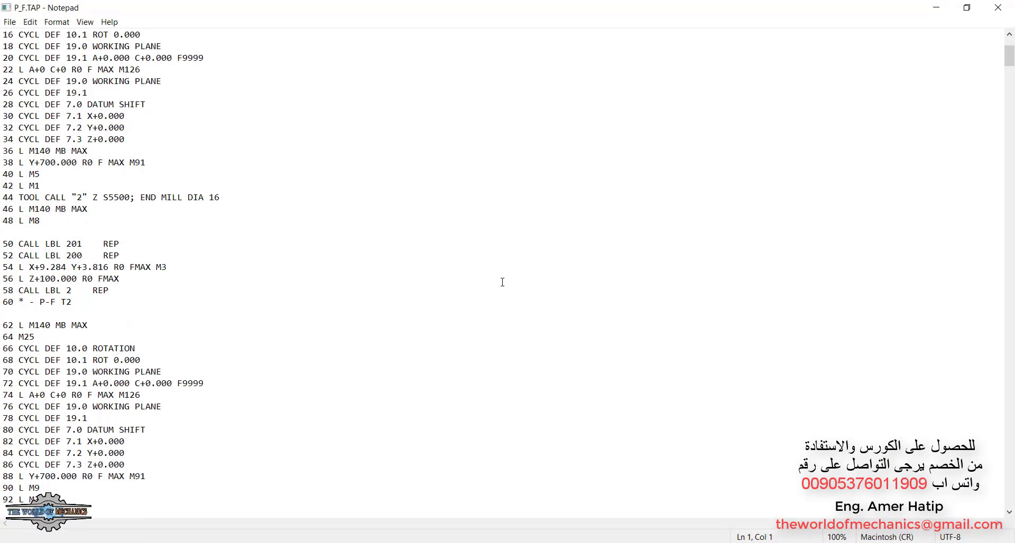
pyautogui.scroll(-4, 503, 282)
pyautogui.scroll(-6, 503, 282)
pyautogui.scroll(-4, 502, 283)
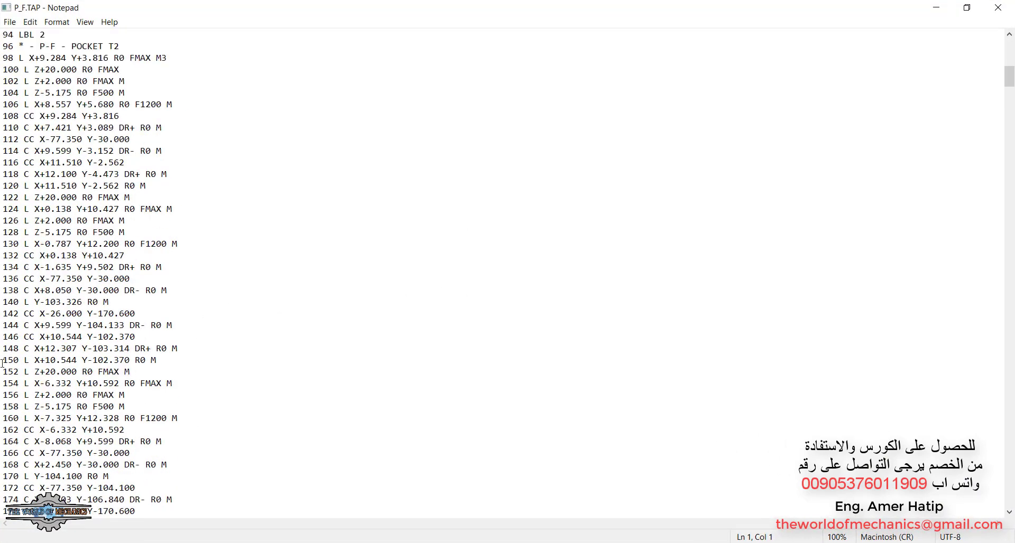
pyautogui.moveTo(3, 360)
pyautogui.mouseDown()
pyautogui.moveTo(104, 372)
pyautogui.moveTo(132, 363)
pyautogui.mouseUp()
pyautogui.click(36, 360)
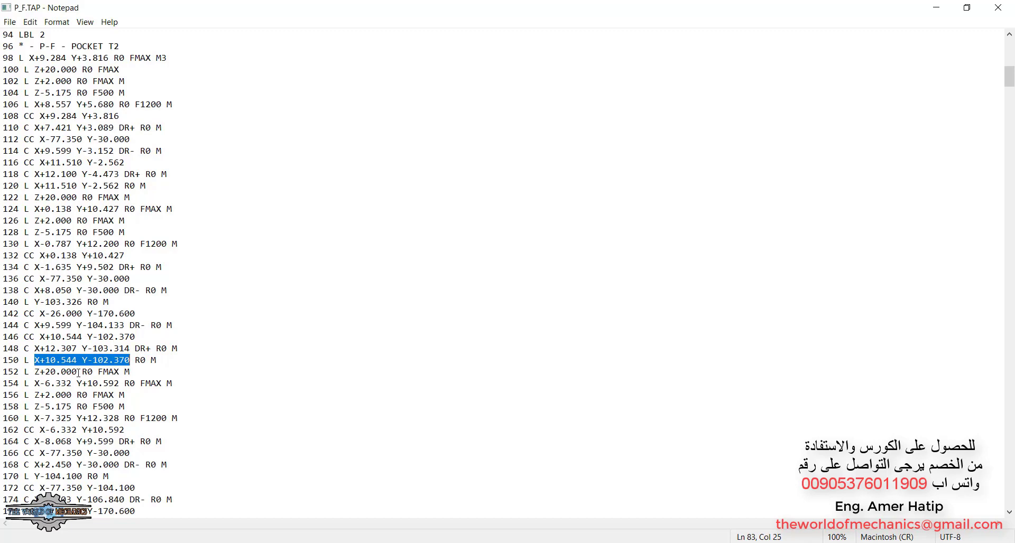
pyautogui.moveTo(78, 372); pyautogui.dragTo(34, 371)
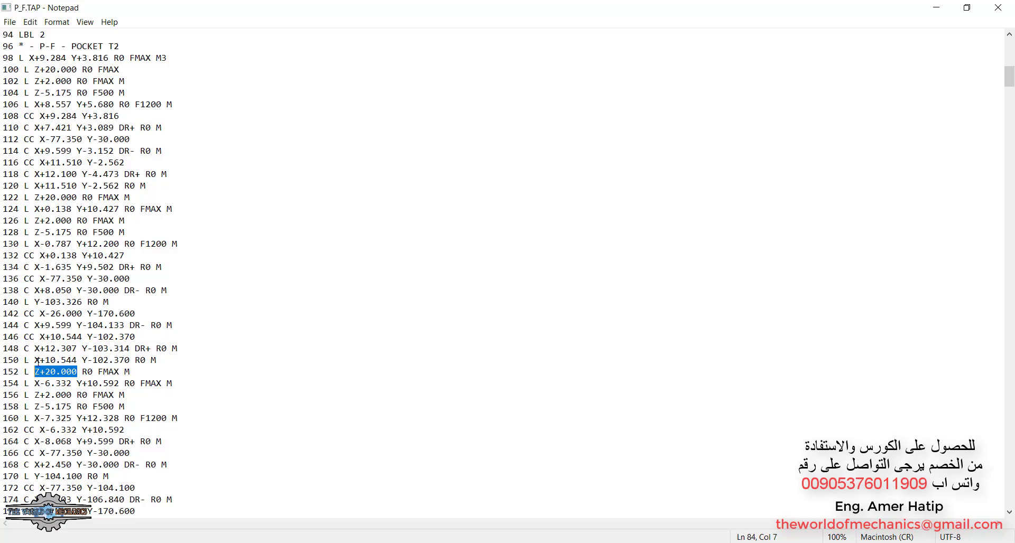
pyautogui.moveTo(34, 359)
pyautogui.mouseDown()
pyautogui.moveTo(123, 372)
pyautogui.moveTo(133, 398)
pyautogui.mouseUp()
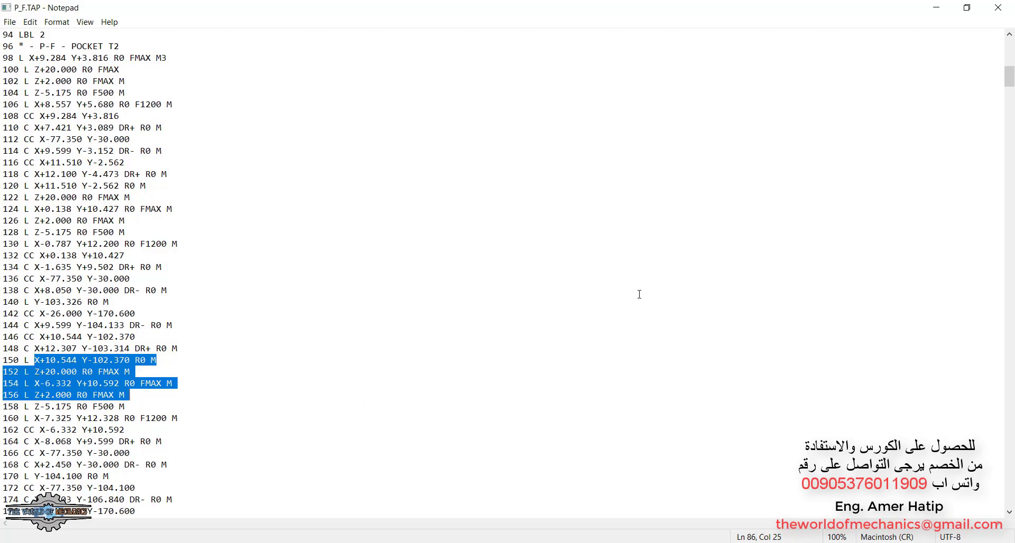
pyautogui.click(998, 7)
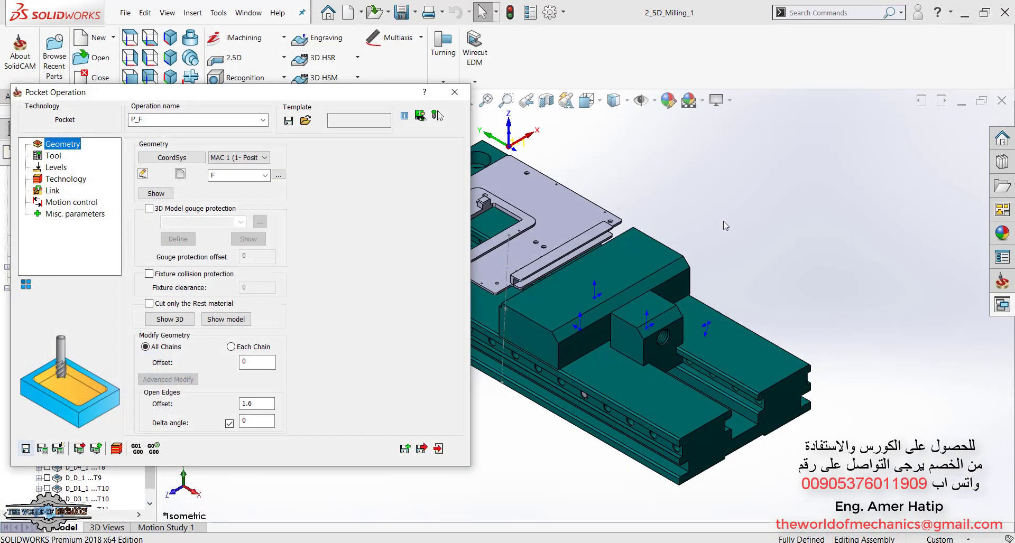
# Step: Launch the P_F pocket simulation, move its panel aside, and step from the toolpath start
pyautogui.click(117, 450)
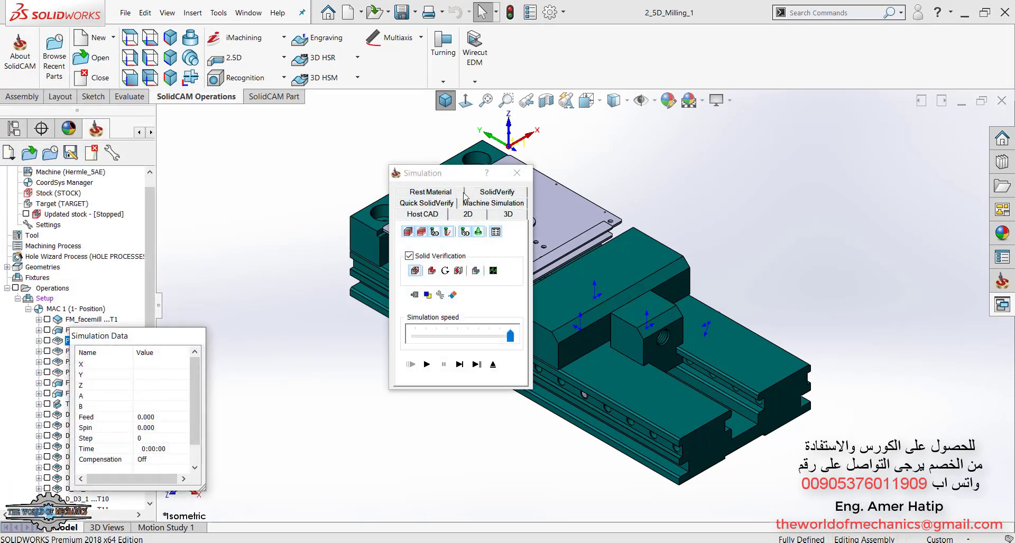
pyautogui.moveTo(468, 180); pyautogui.dragTo(140, 108)
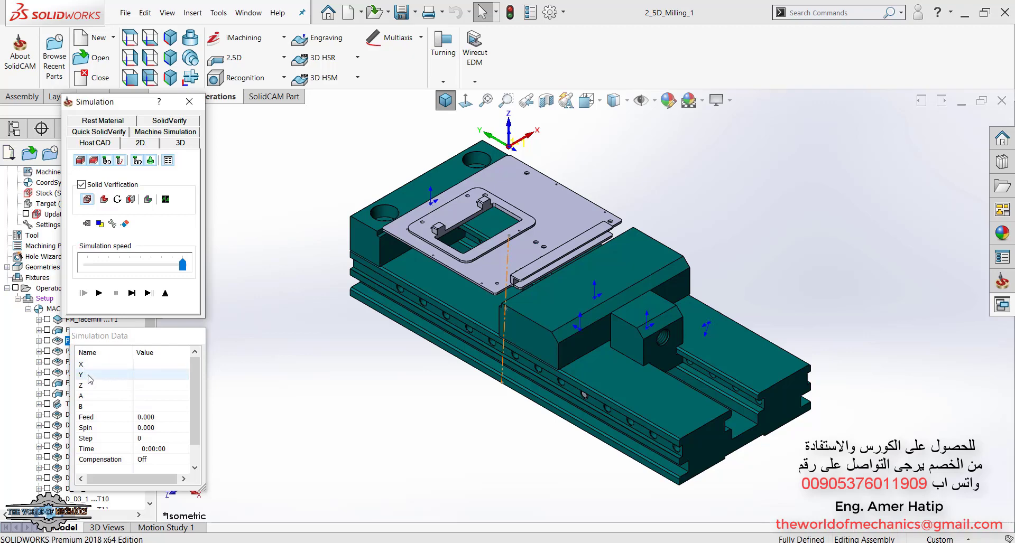
pyautogui.click(99, 293)
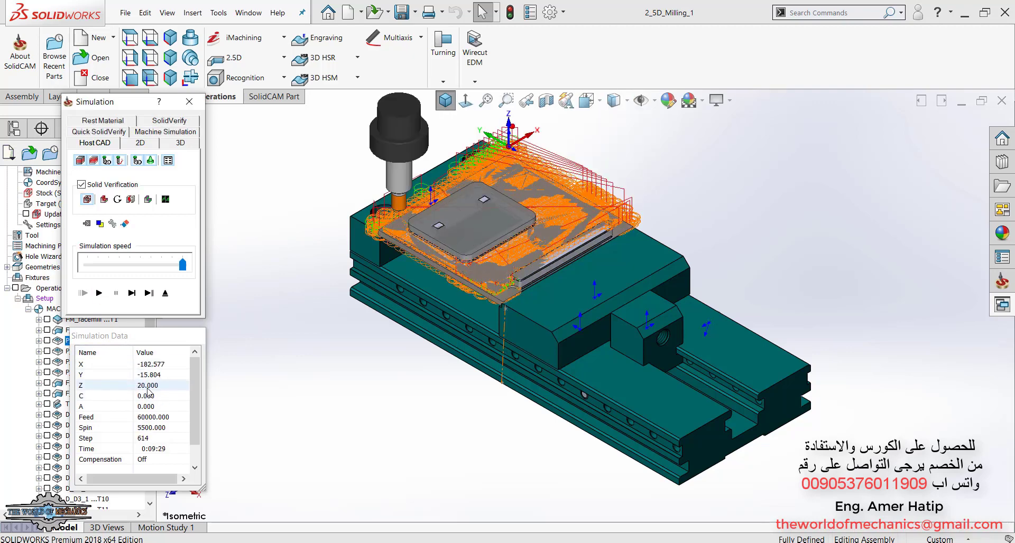
pyautogui.click(132, 294)
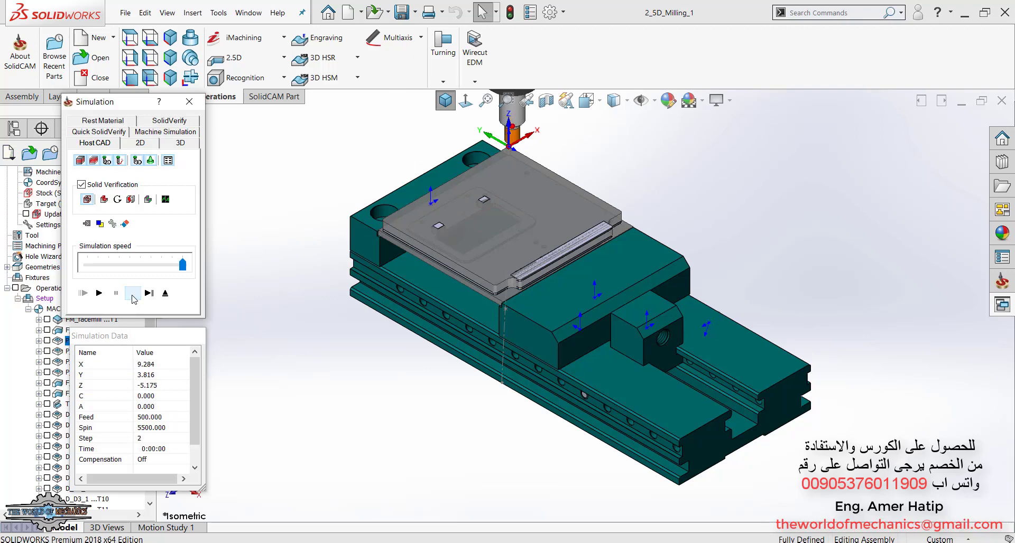
pyautogui.click(133, 293)
pyautogui.click(132, 294)
pyautogui.click(132, 293)
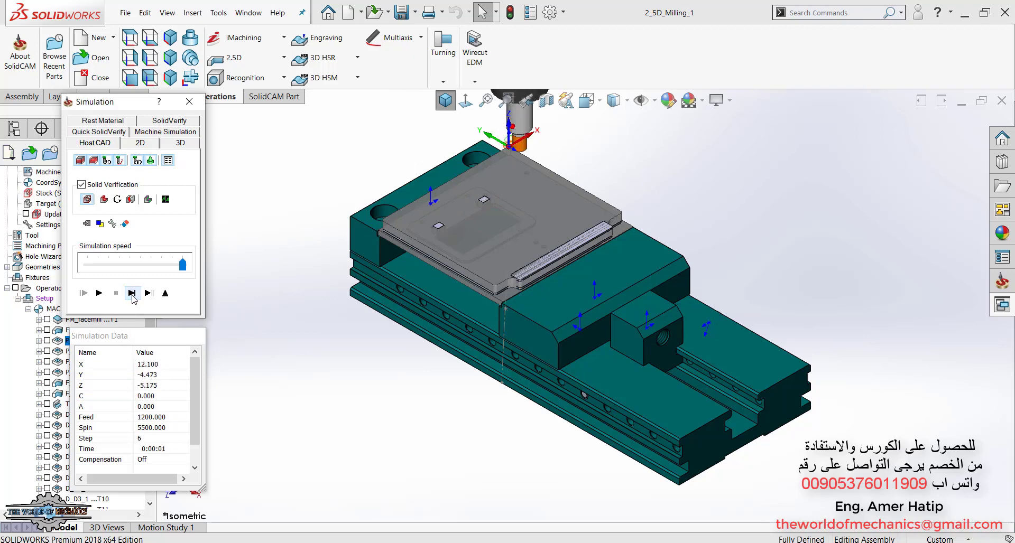
pyautogui.click(132, 296)
pyautogui.click(133, 296)
pyautogui.click(132, 296)
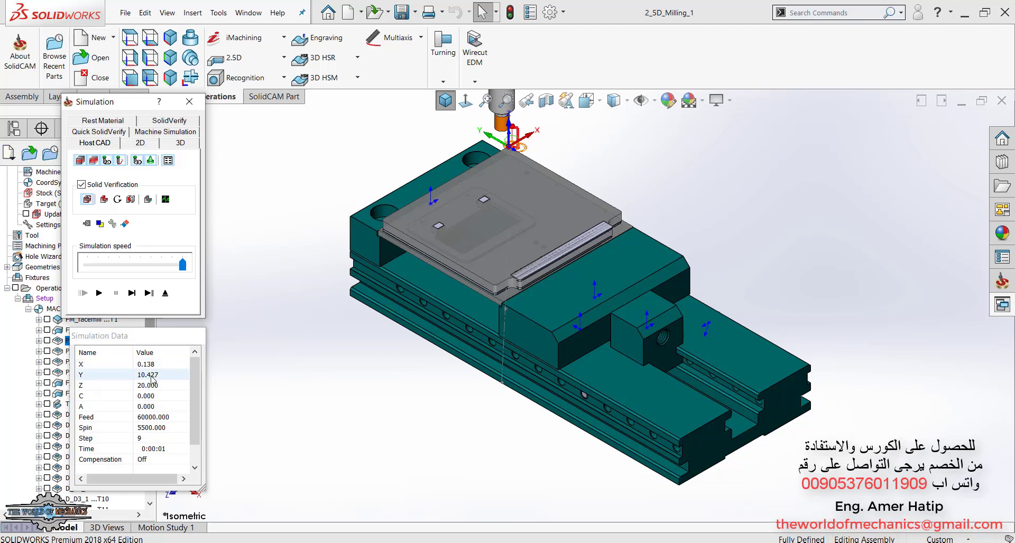
# Step: Step the tool down through the pocket toolpath, resume playback, and exit the simulation
pyautogui.click(132, 293)
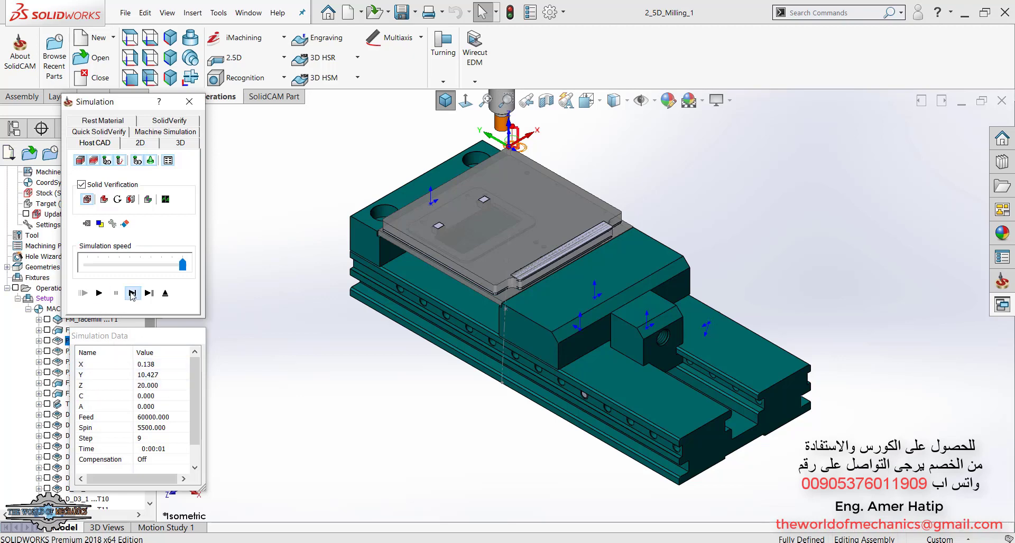
pyautogui.click(132, 294)
pyautogui.click(132, 294)
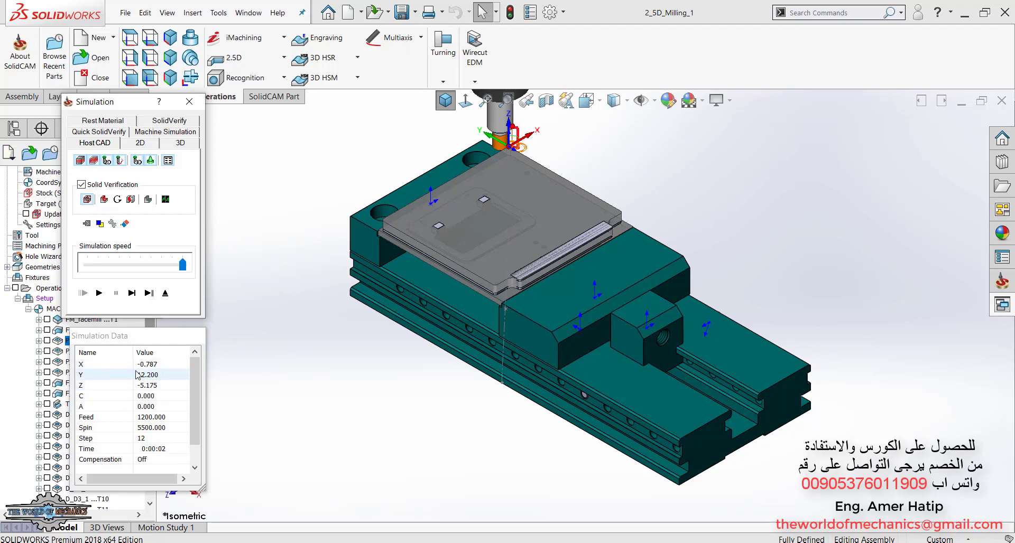
pyautogui.click(132, 294)
pyautogui.click(133, 294)
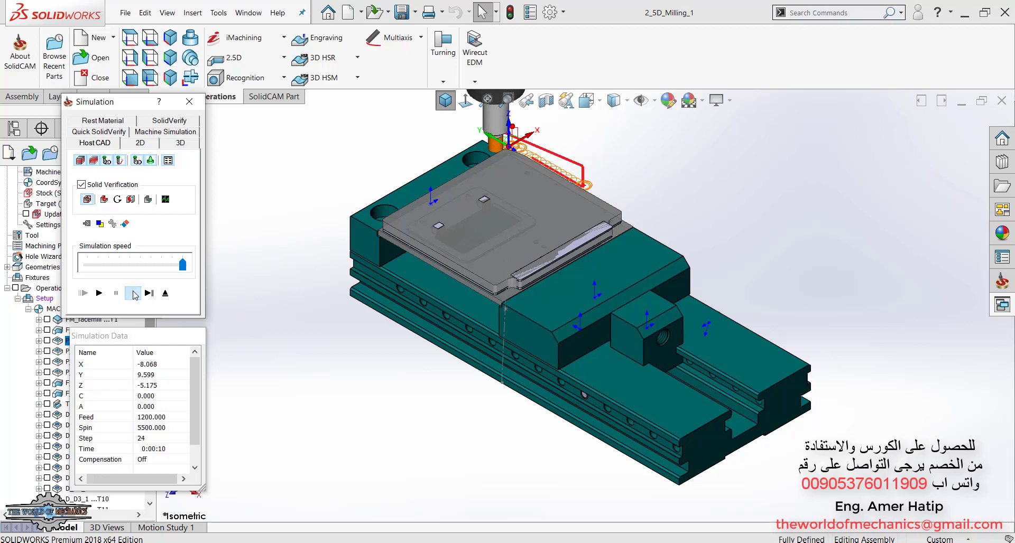
pyautogui.click(133, 294)
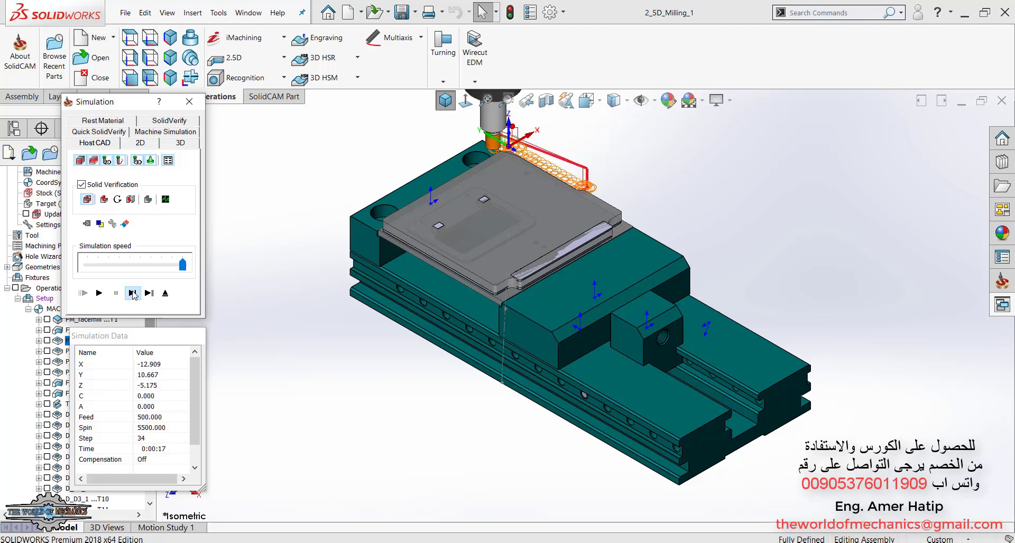
pyautogui.click(134, 293)
pyautogui.click(133, 294)
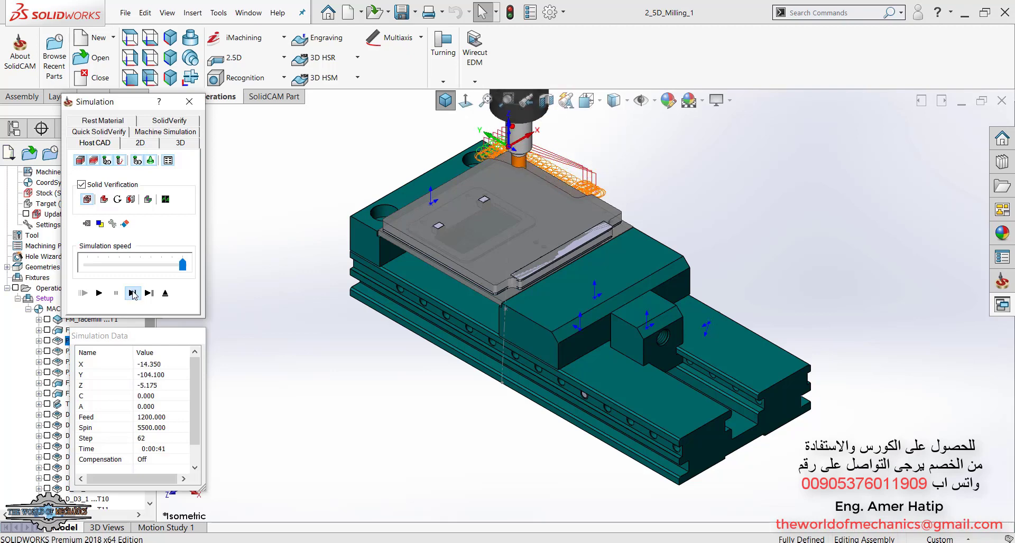
pyautogui.click(133, 294)
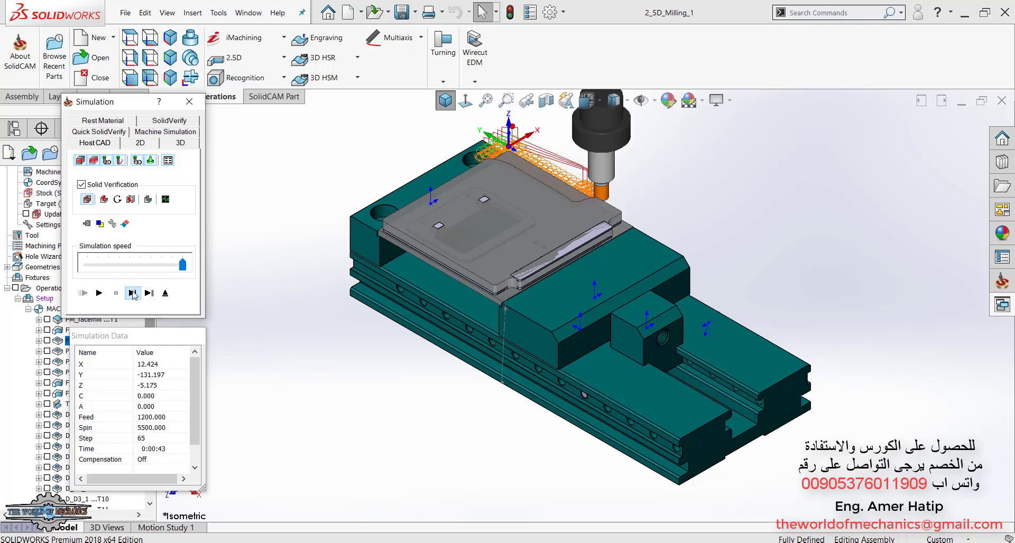
pyautogui.click(105, 293)
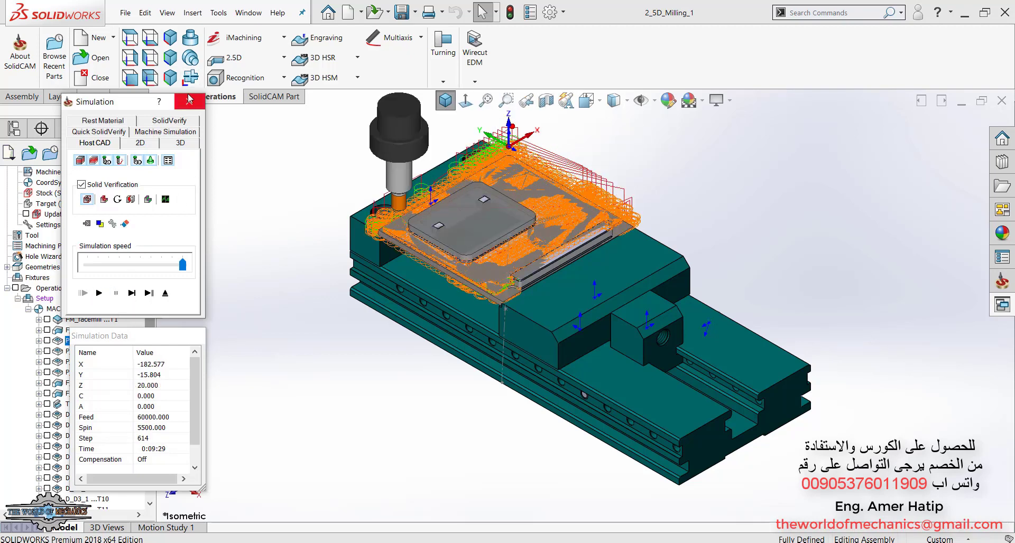
pyautogui.click(188, 101)
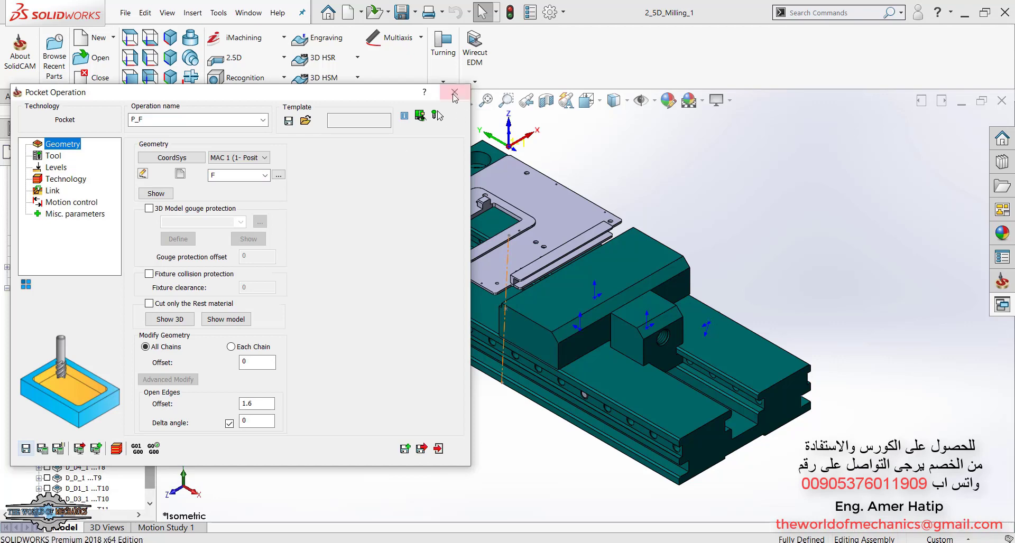
# Step: Close the Pocket Operation dialog and open the HSM_2 CAM part from the CAM-Parts dialog
pyautogui.click(454, 92)
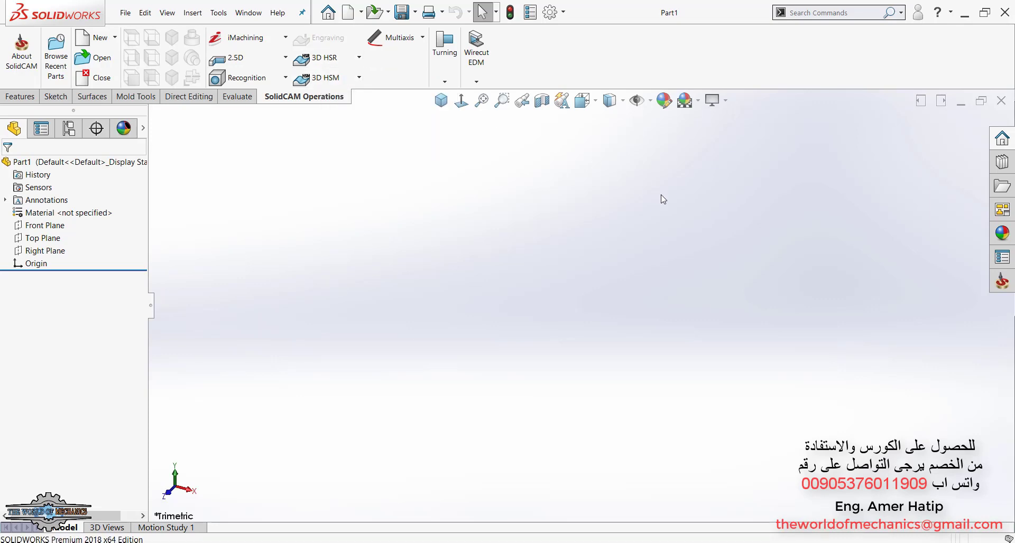
pyautogui.click(1000, 284)
pyautogui.click(936, 192)
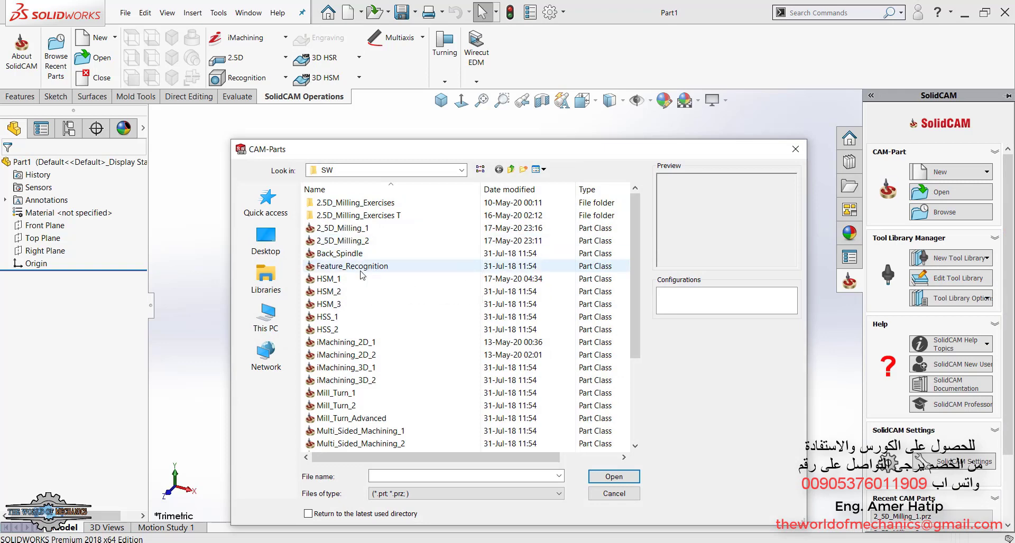
pyautogui.click(334, 284)
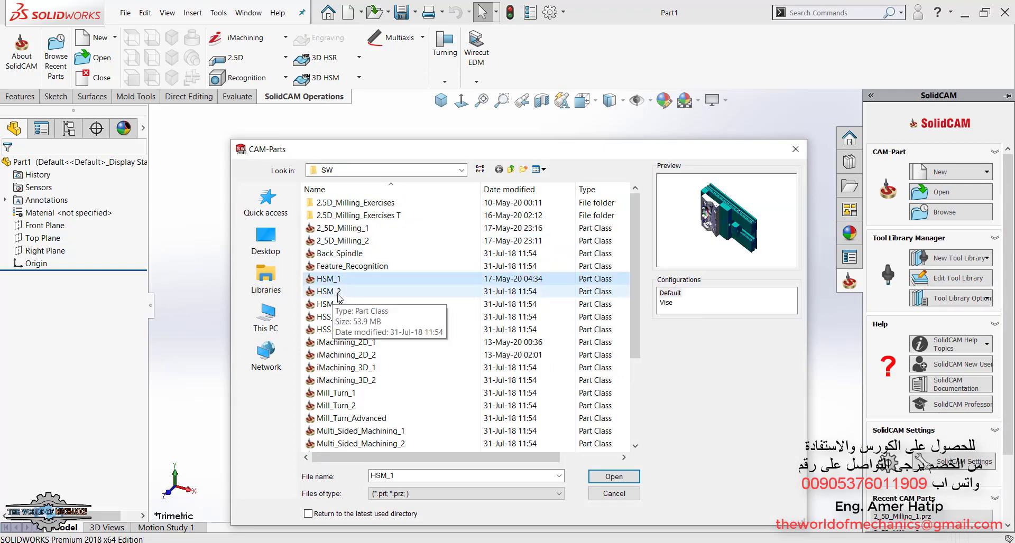
pyautogui.click(334, 295)
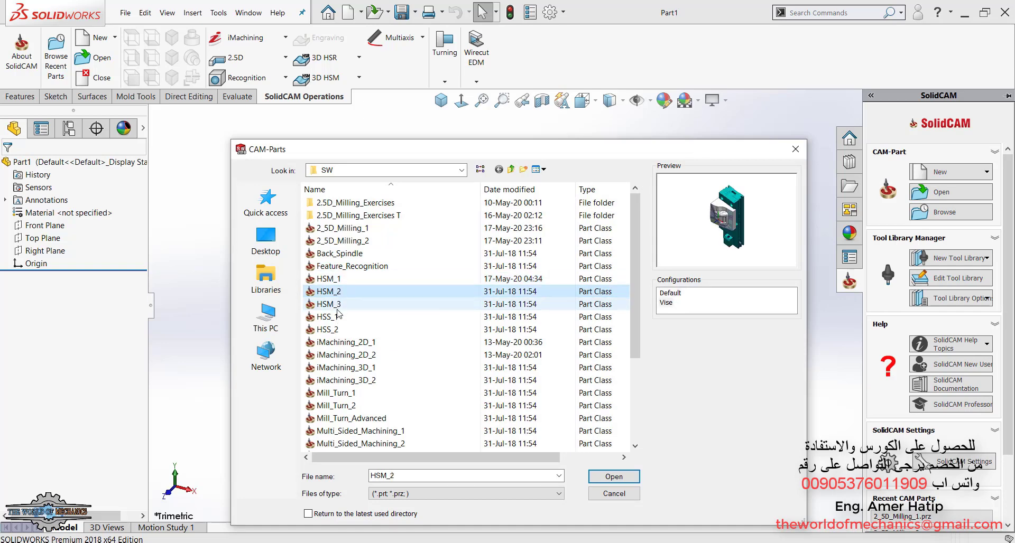
pyautogui.click(613, 476)
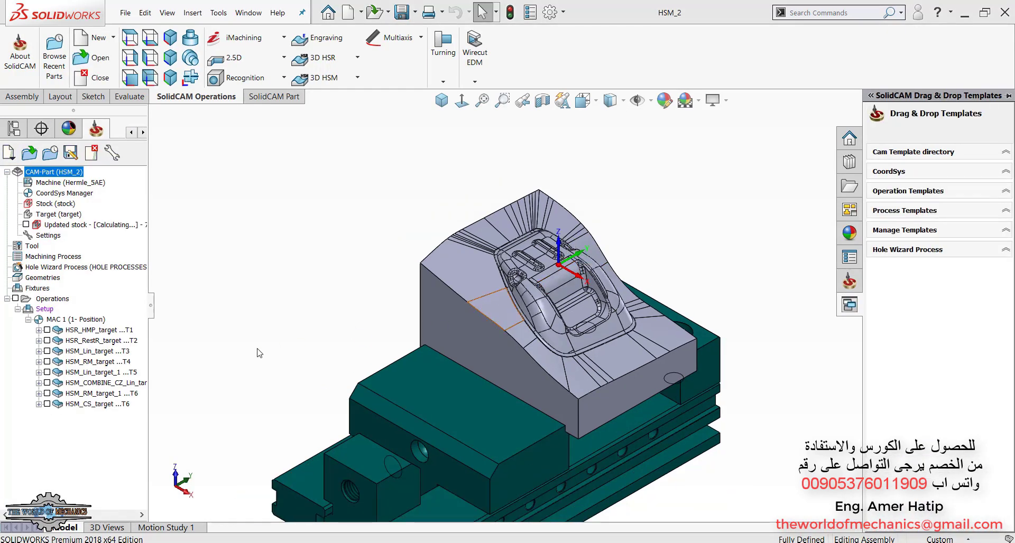
# Step: Edit HSR_RestR_target and generate its G-code with time calculation
pyautogui.doubleClick(76, 340)
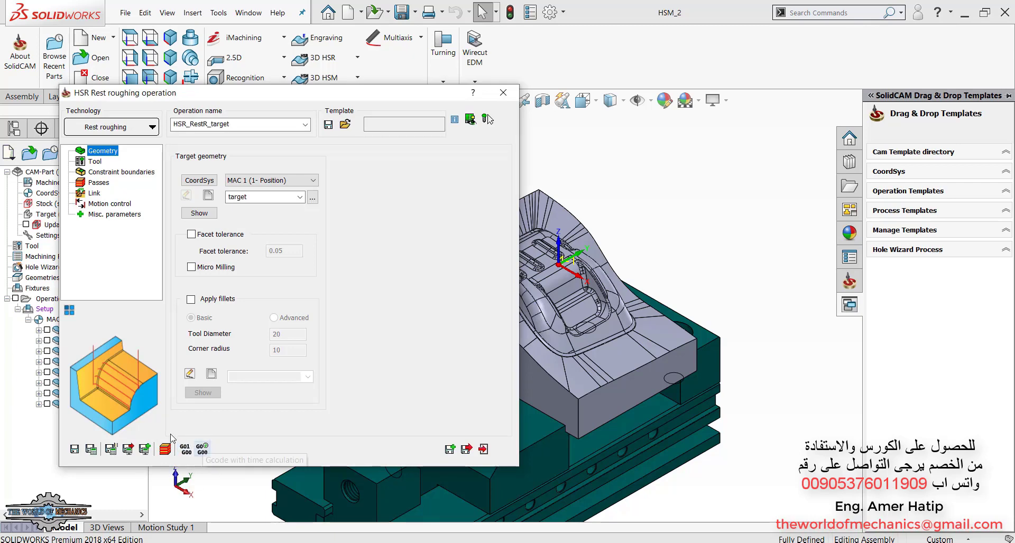
pyautogui.click(188, 455)
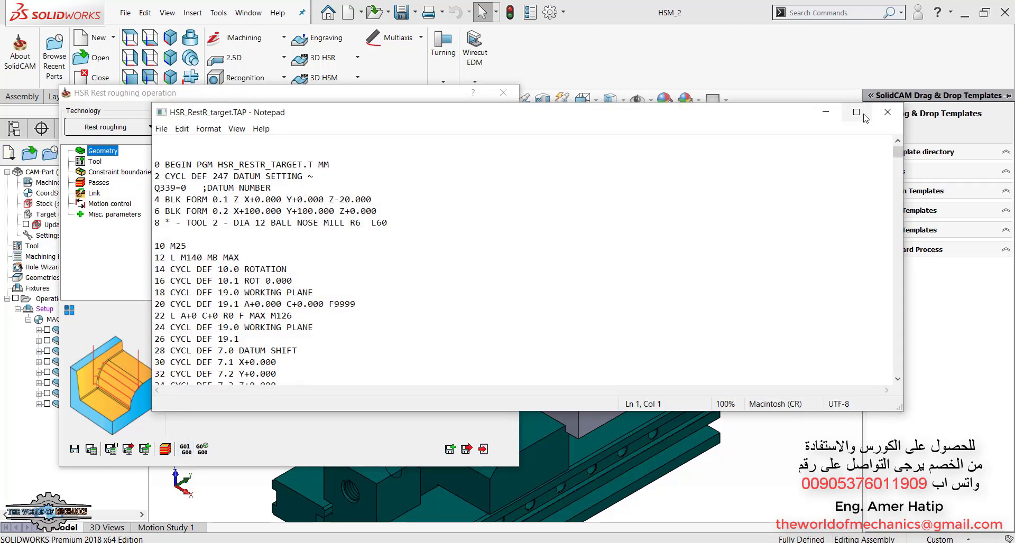
# Step: Maximize the HSR_RestR_target TAP file and scroll down through its G-code
pyautogui.click(856, 112)
pyautogui.scroll(-2, 150, 269)
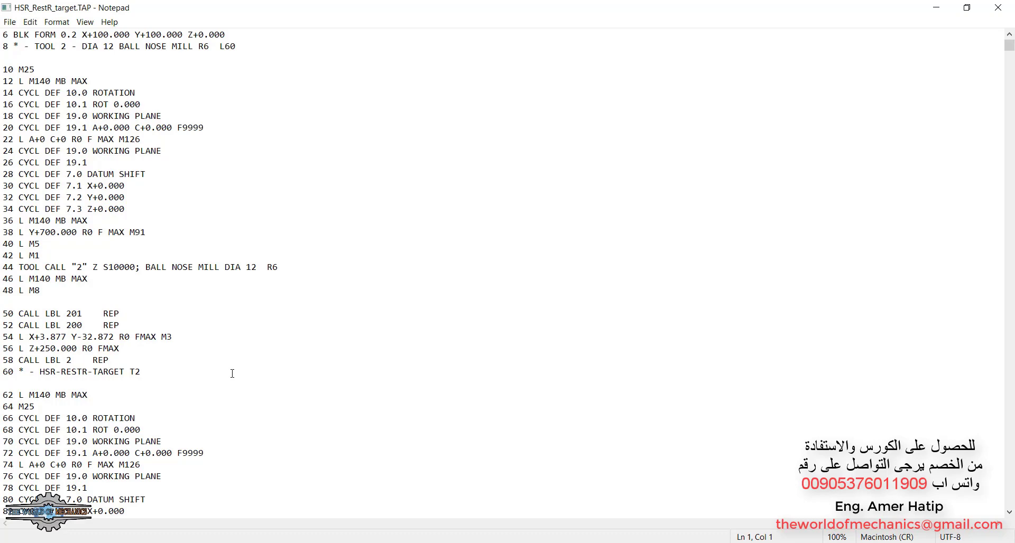
pyautogui.scroll(-4, 232, 374)
pyautogui.scroll(-3, 272, 417)
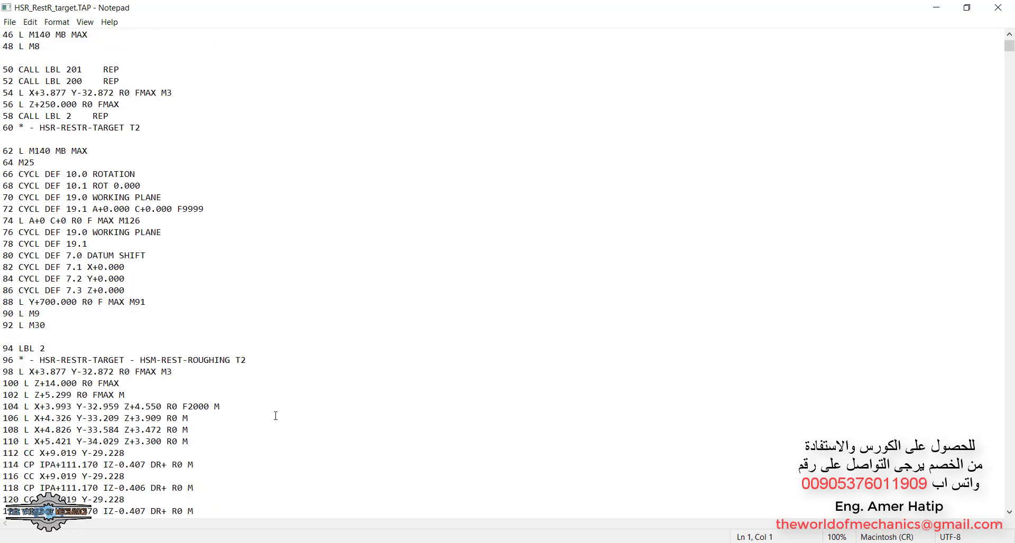
pyautogui.scroll(-6, 278, 410)
pyautogui.scroll(-6, 279, 403)
pyautogui.scroll(-4, 279, 403)
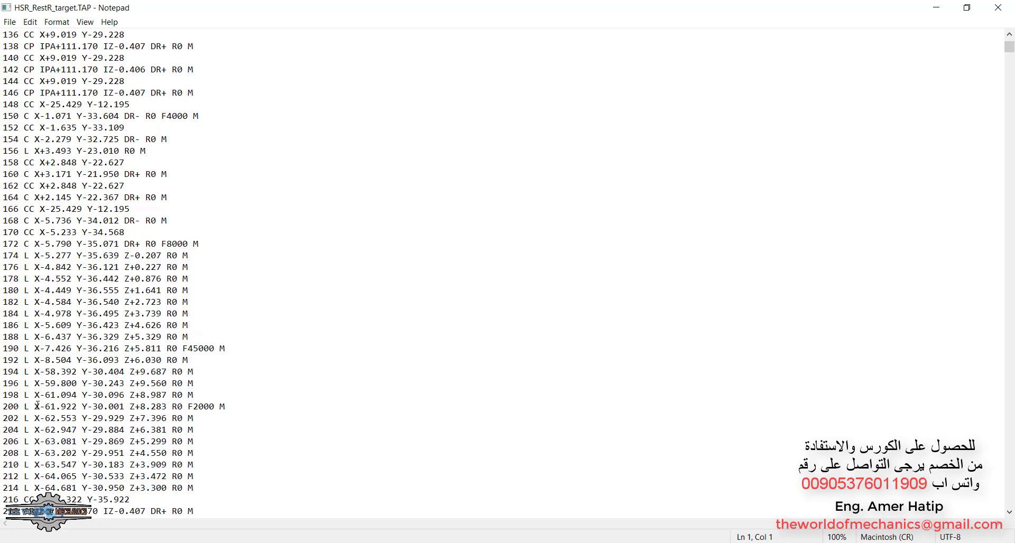
# Step: Highlight the X/Y/Z coordinate moves on lines 200 and 178, then close Notepad
pyautogui.moveTo(34, 405); pyautogui.dragTo(162, 409)
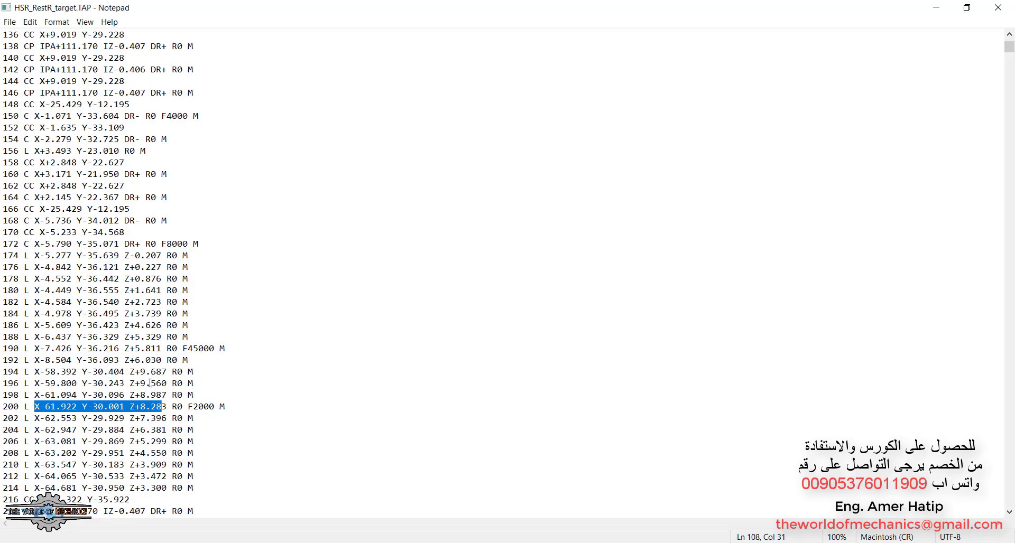
pyautogui.scroll(-2, 149, 384)
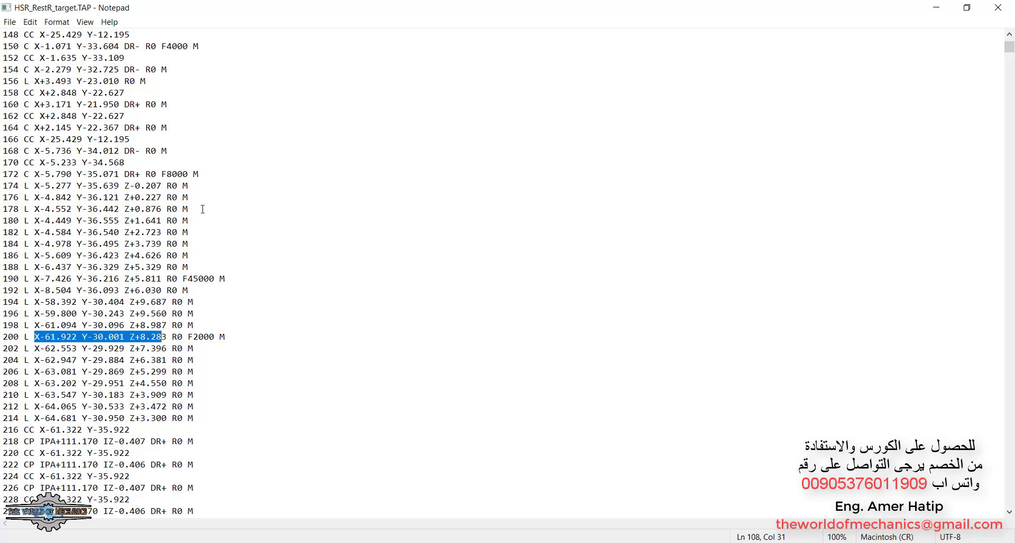
pyautogui.moveTo(202, 210); pyautogui.dragTo(34, 206)
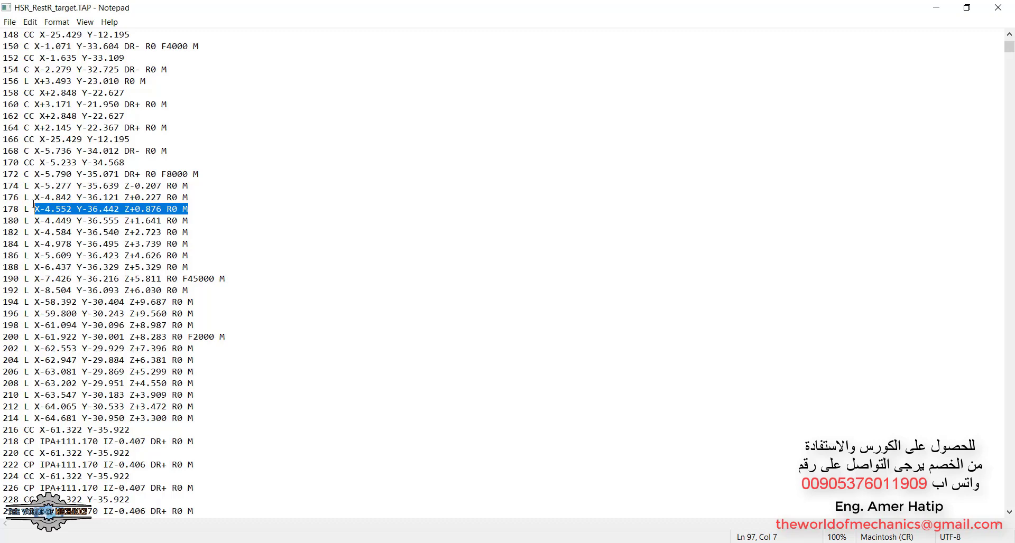
pyautogui.moveTo(34, 205); pyautogui.dragTo(30, 205)
pyautogui.scroll(2, 1008, 58)
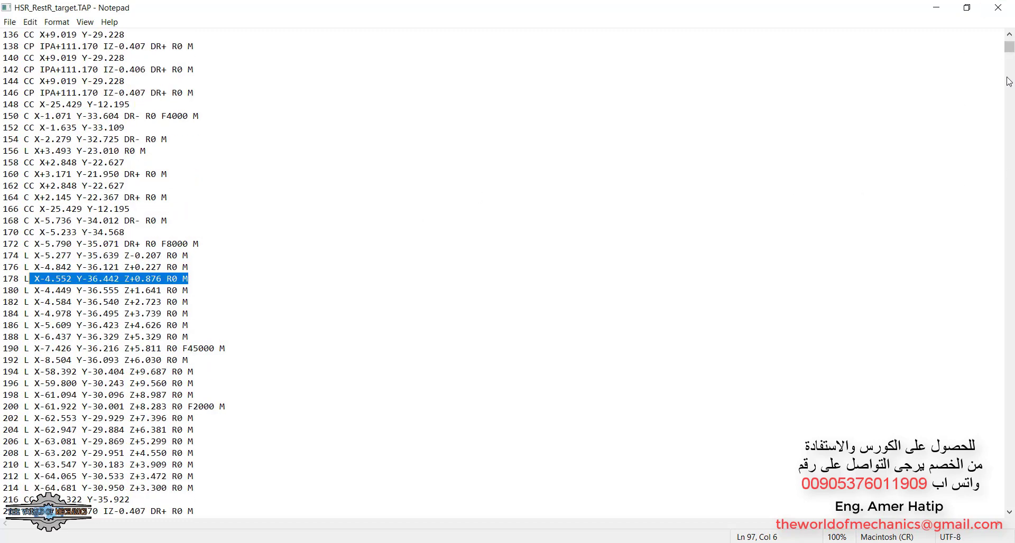
pyautogui.click(1010, 5)
# Step: Single-step the HSR_RestR_target rest-roughing simulation move by move on HSM_2, then exit it
pyautogui.click(162, 455)
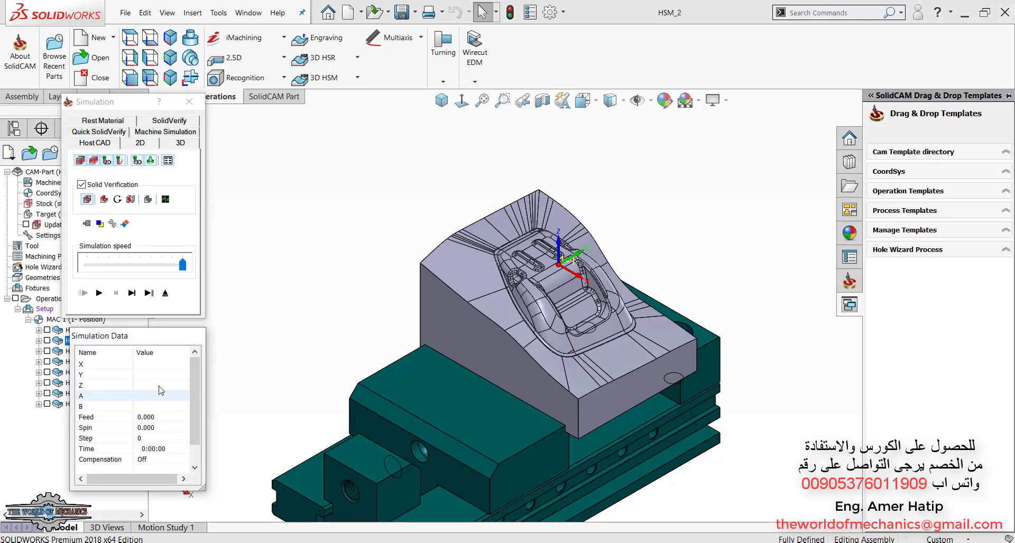
pyautogui.click(132, 294)
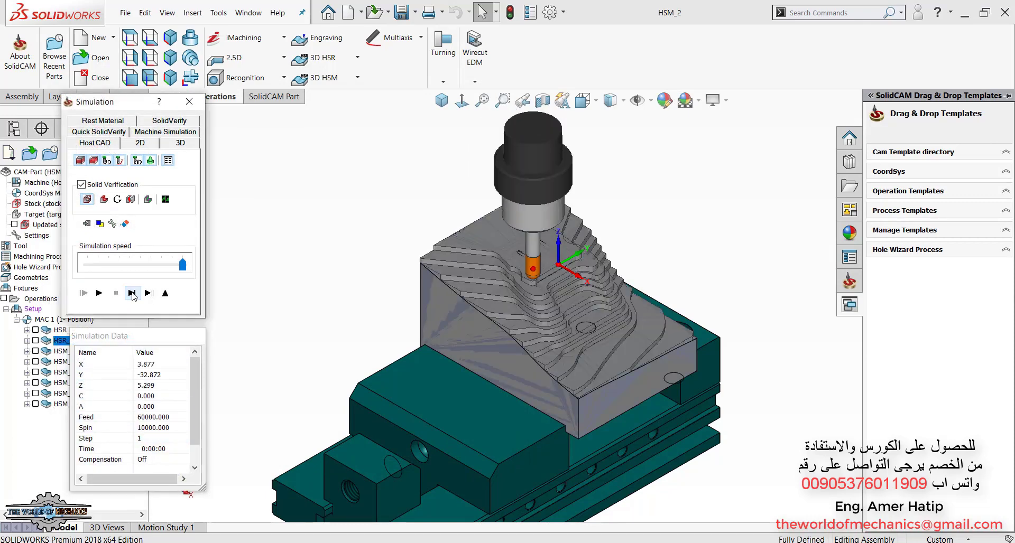
pyautogui.click(131, 293)
pyautogui.click(132, 293)
pyautogui.click(131, 293)
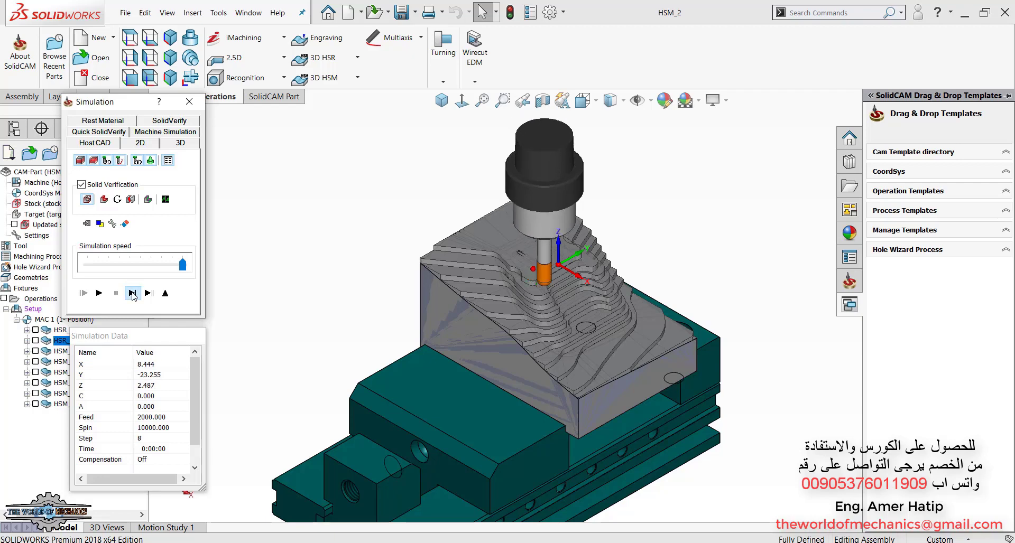
pyautogui.click(131, 293)
pyautogui.click(132, 293)
pyautogui.click(132, 293)
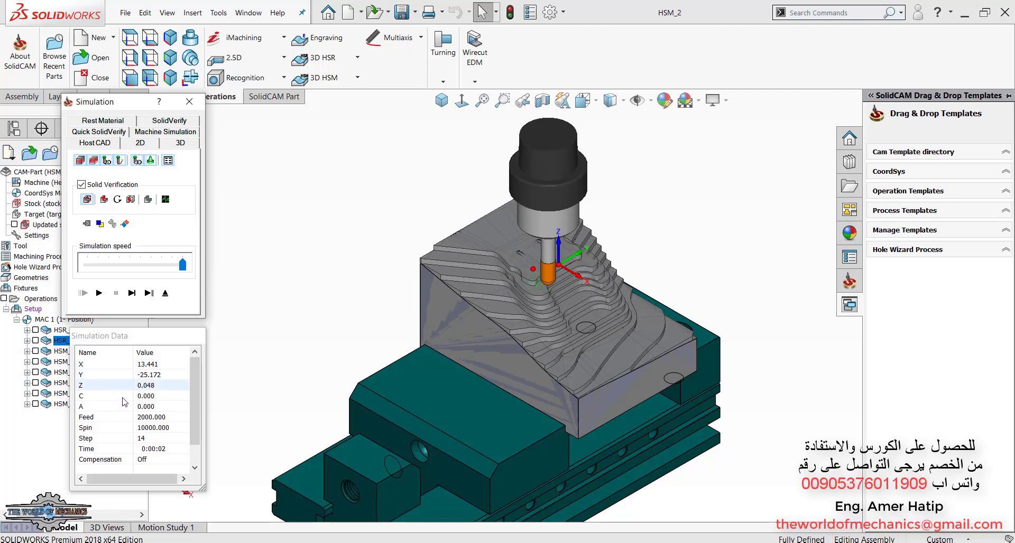
pyautogui.click(133, 294)
pyautogui.click(132, 294)
pyautogui.click(133, 294)
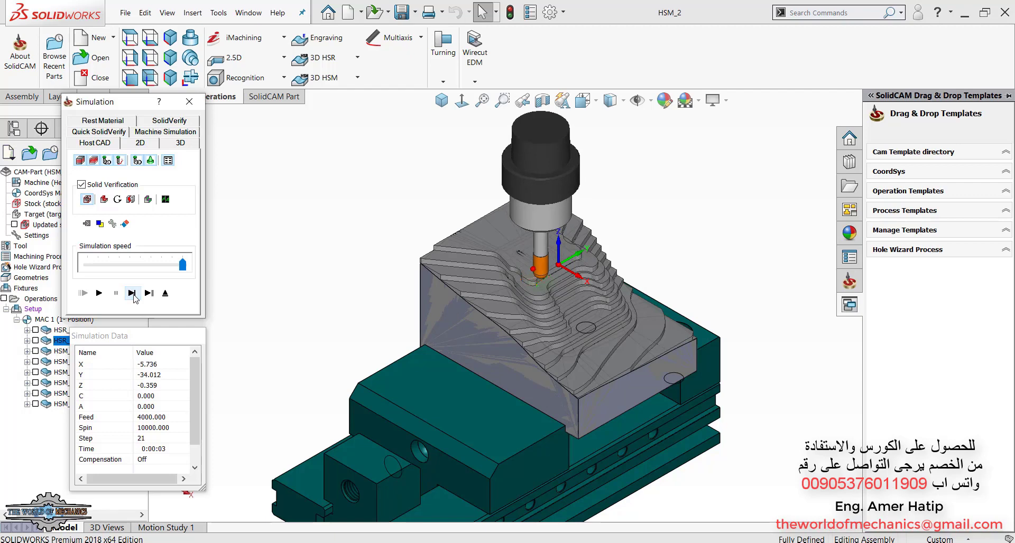
pyautogui.click(133, 294)
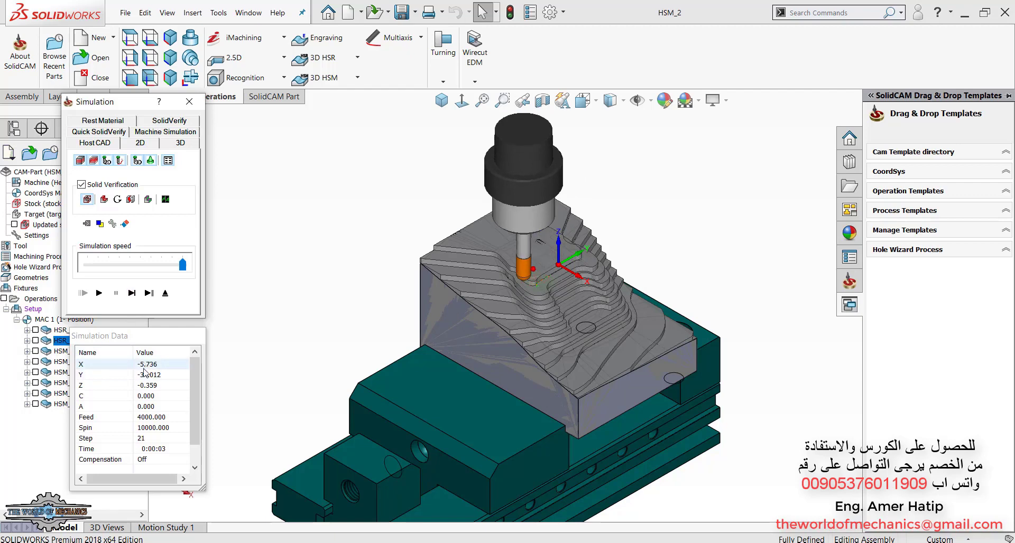
pyautogui.click(135, 296)
pyautogui.click(136, 298)
pyautogui.click(136, 299)
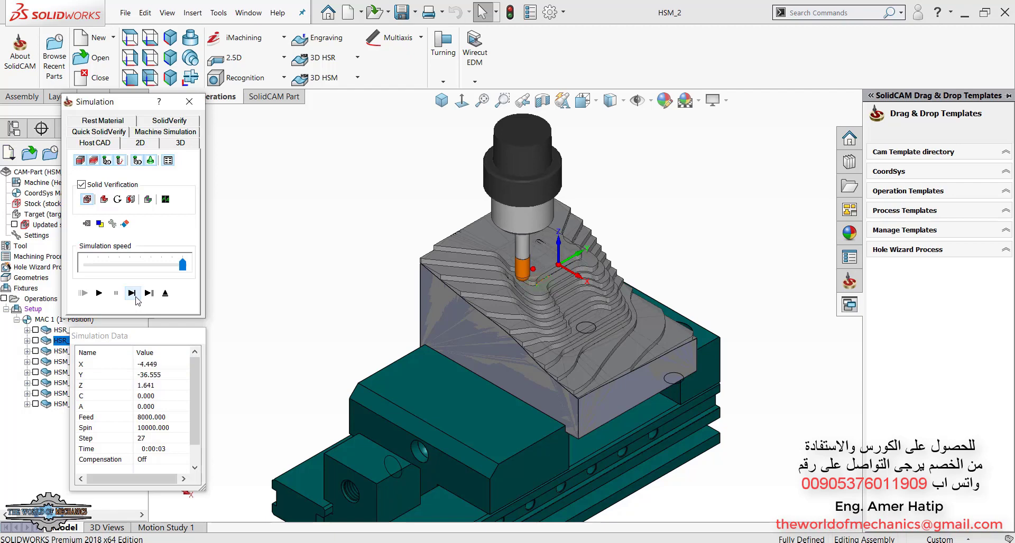
pyautogui.click(135, 299)
pyautogui.click(136, 299)
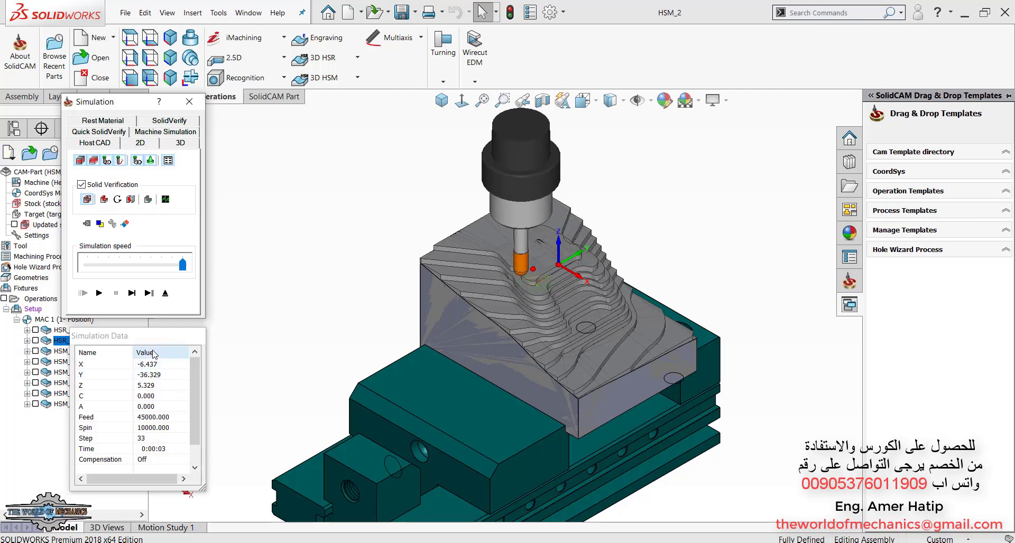
pyautogui.click(133, 295)
pyautogui.click(134, 294)
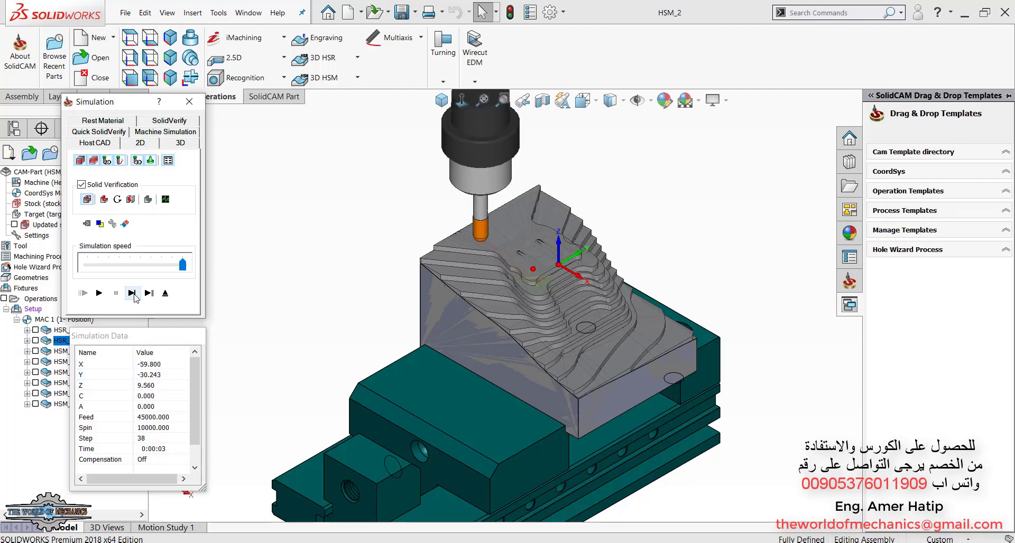
pyautogui.click(133, 294)
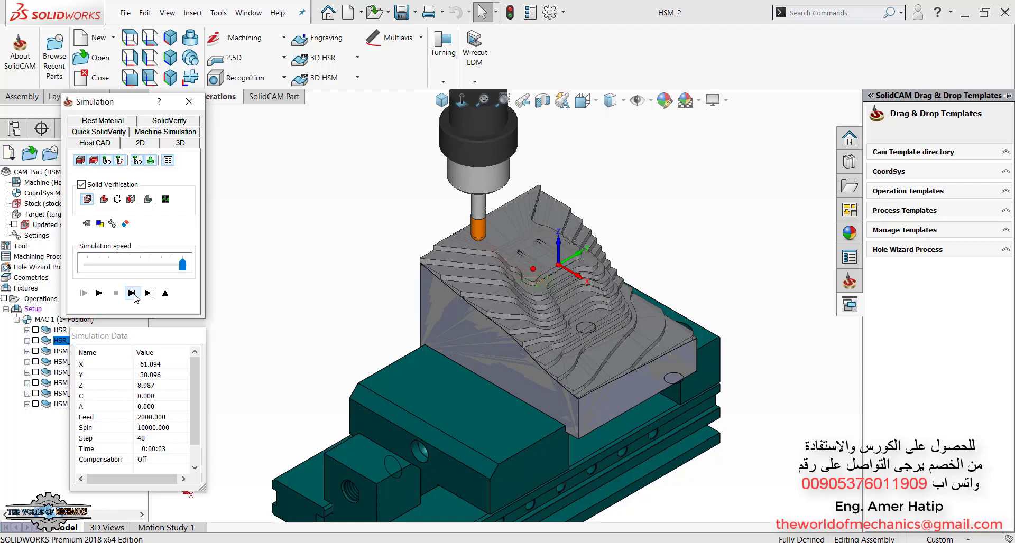
pyautogui.click(133, 294)
pyautogui.click(133, 295)
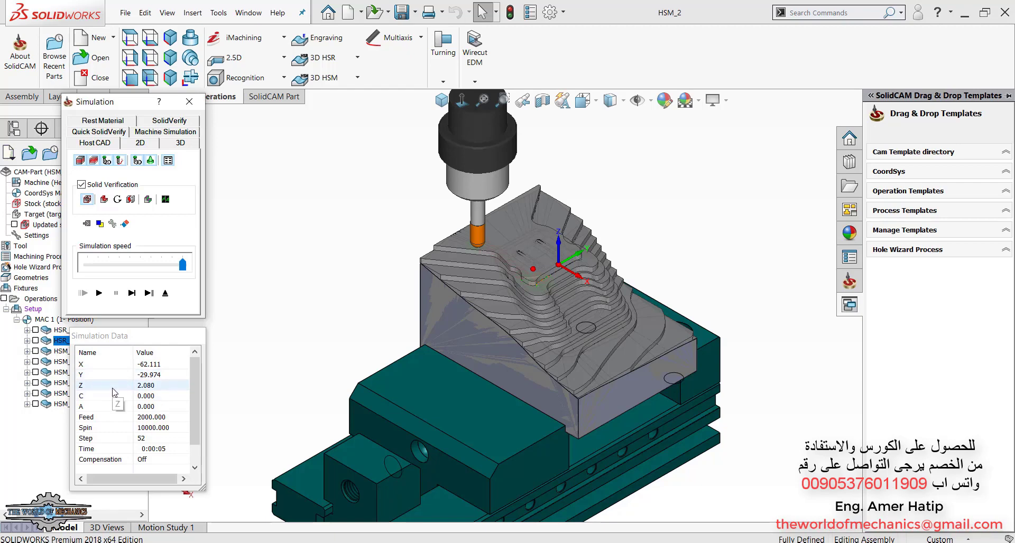
pyautogui.click(165, 293)
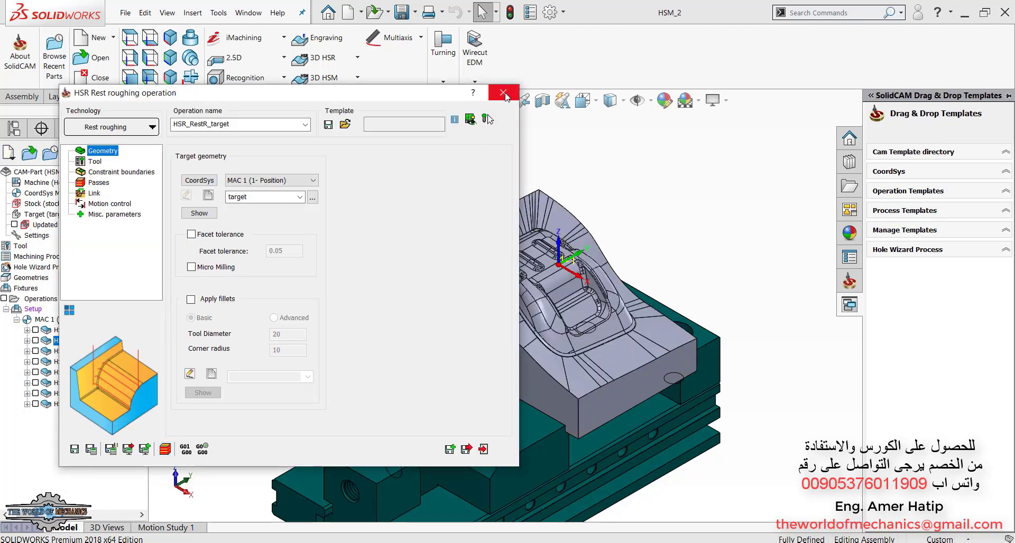
# Step: Close the rest-roughing settings and HSM_2 part, then open Sim_5_axis_Multiblade from the CAM-Parts list
pyautogui.click(503, 93)
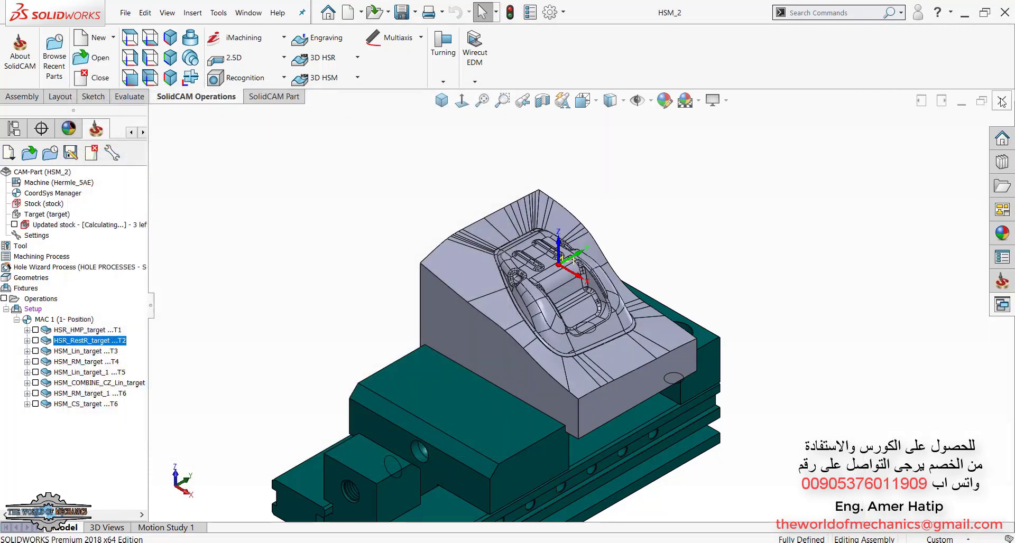
pyautogui.click(1002, 102)
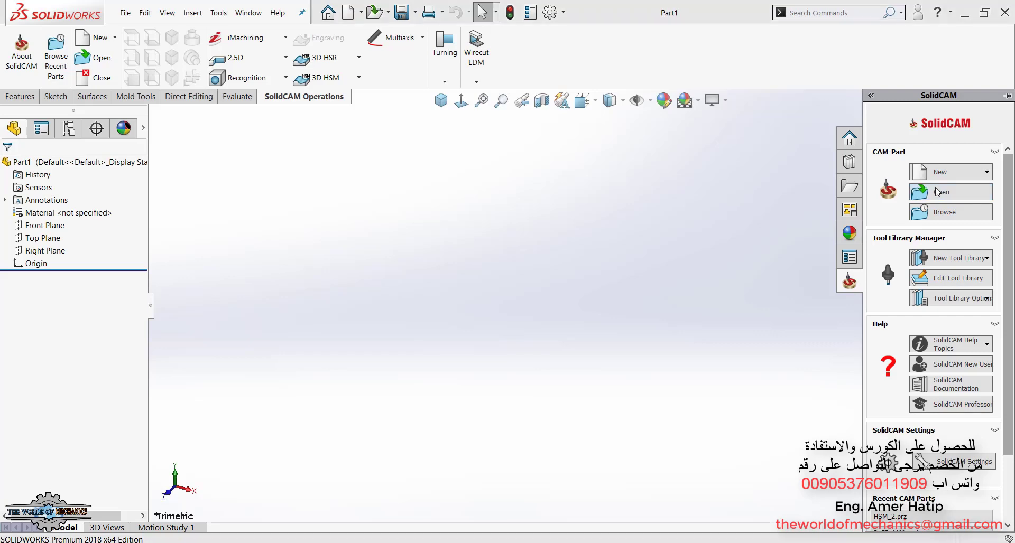
pyautogui.click(937, 192)
pyautogui.scroll(-5, 394, 370)
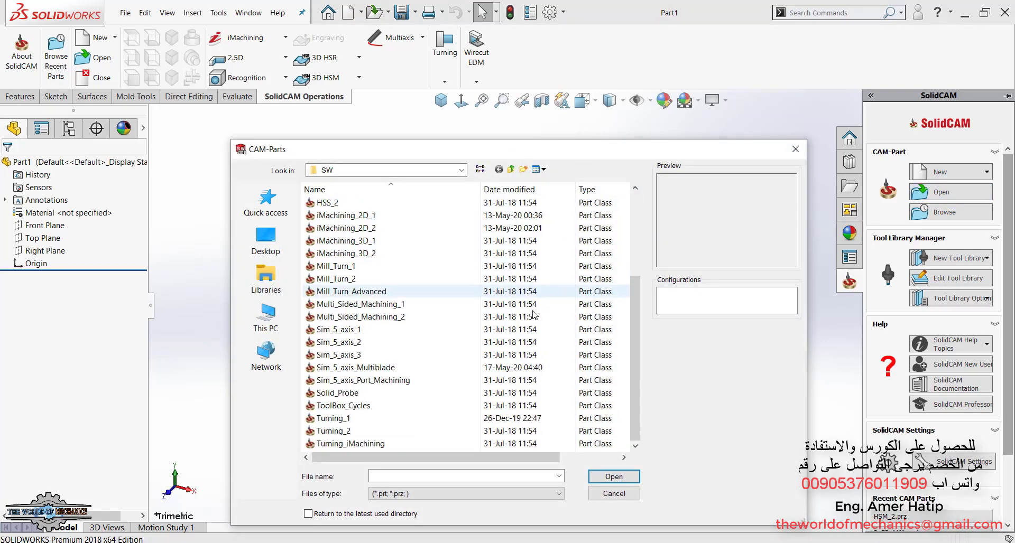
pyautogui.click(393, 369)
pyautogui.click(622, 480)
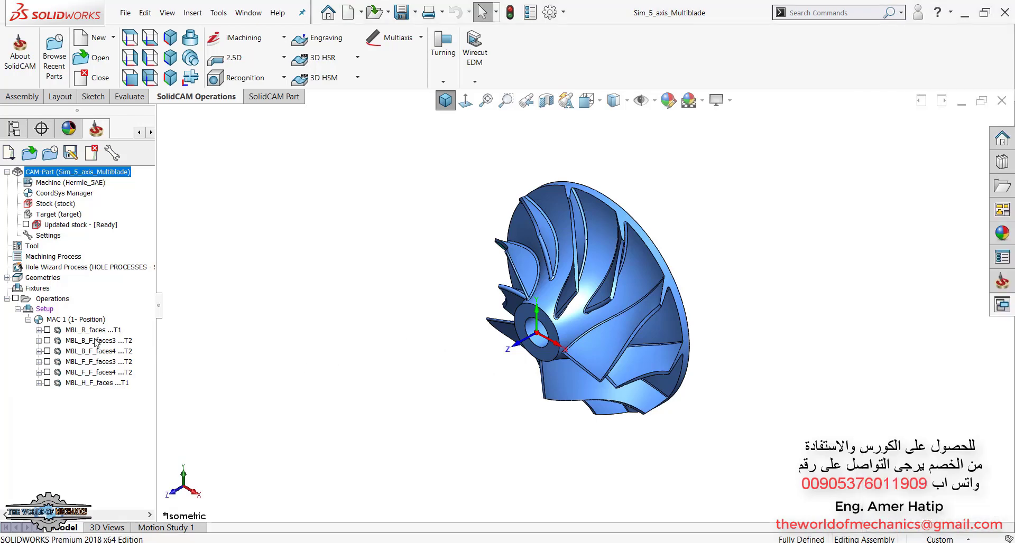
# Step: Display the MBL_B_F_faces3 toolpath on the impeller and rotate the view to face it
pyautogui.click(39, 341)
pyautogui.click(47, 341)
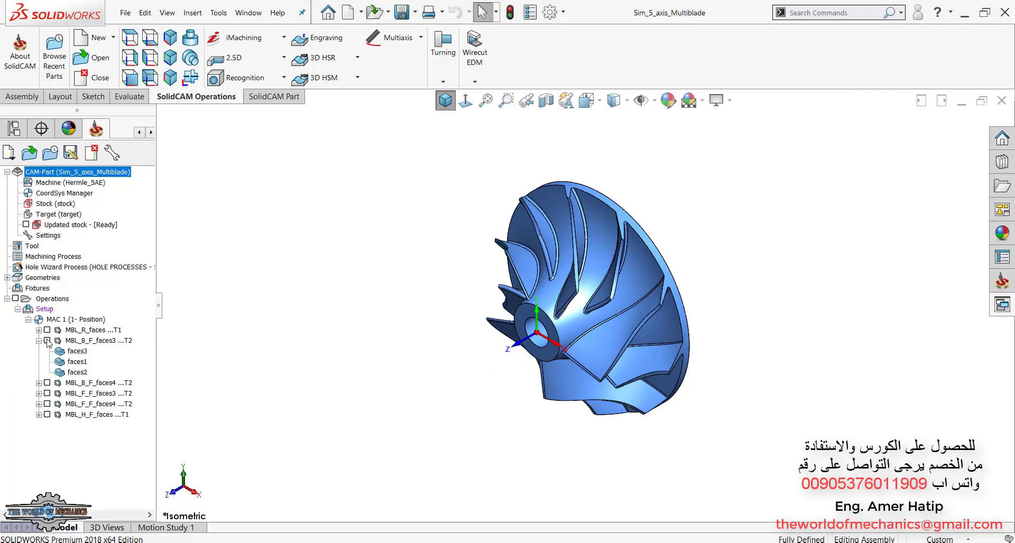
pyautogui.moveTo(433, 356)
pyautogui.mouseDown(button='middle')
pyautogui.moveTo(494, 272)
pyautogui.moveTo(484, 278)
pyautogui.mouseUp(button='middle')
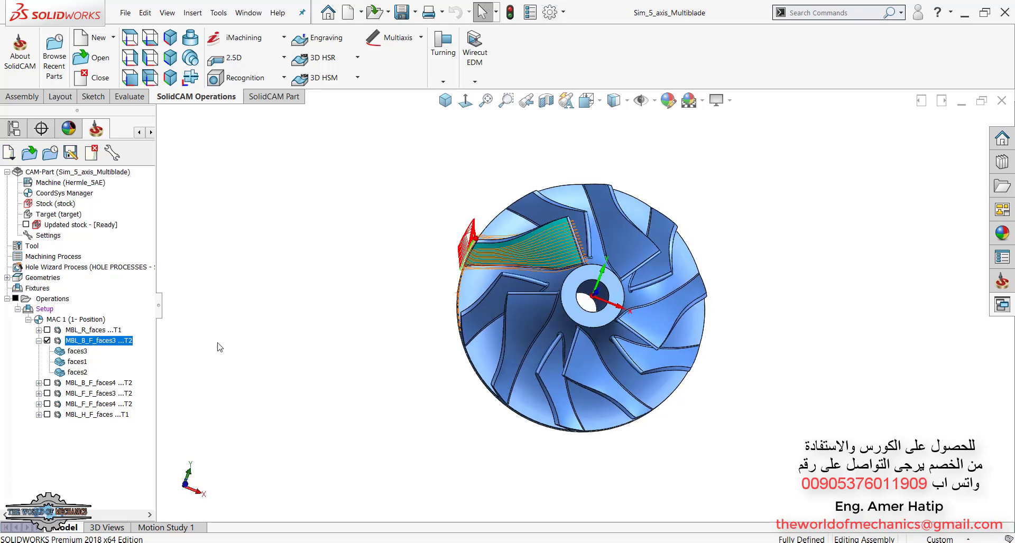
pyautogui.click(38, 340)
pyautogui.click(47, 351)
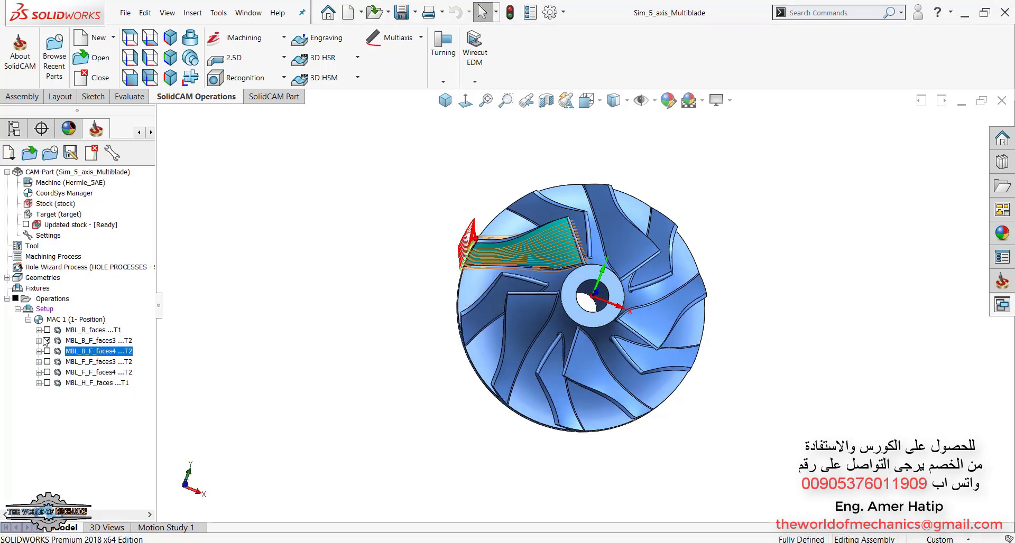
# Step: Open the MBL_B_F_faces3 Multiblade machining settings and generate its .TAP G-code
pyautogui.click(79, 341)
pyautogui.rightClick(81, 340)
pyautogui.press('Escape')
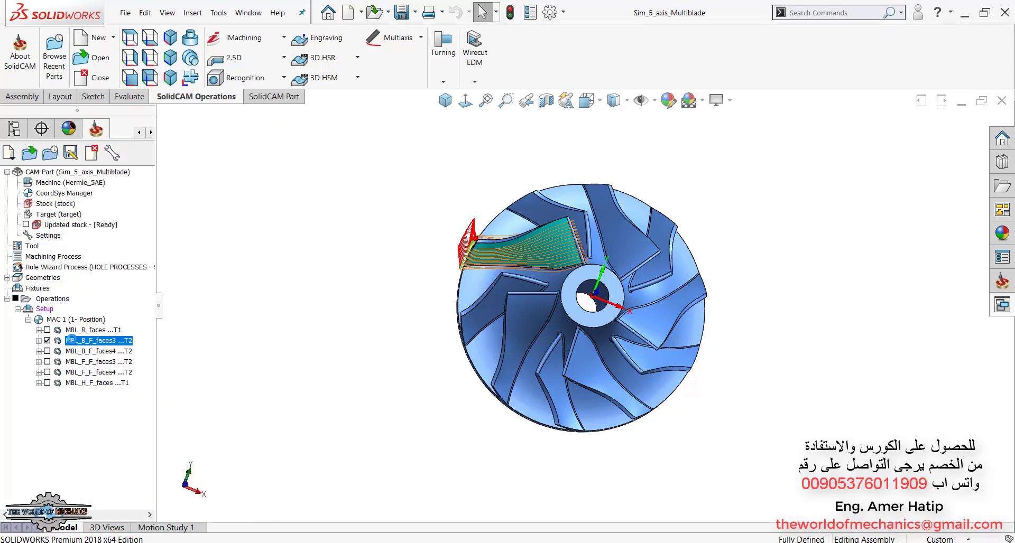
pyautogui.doubleClick(99, 342)
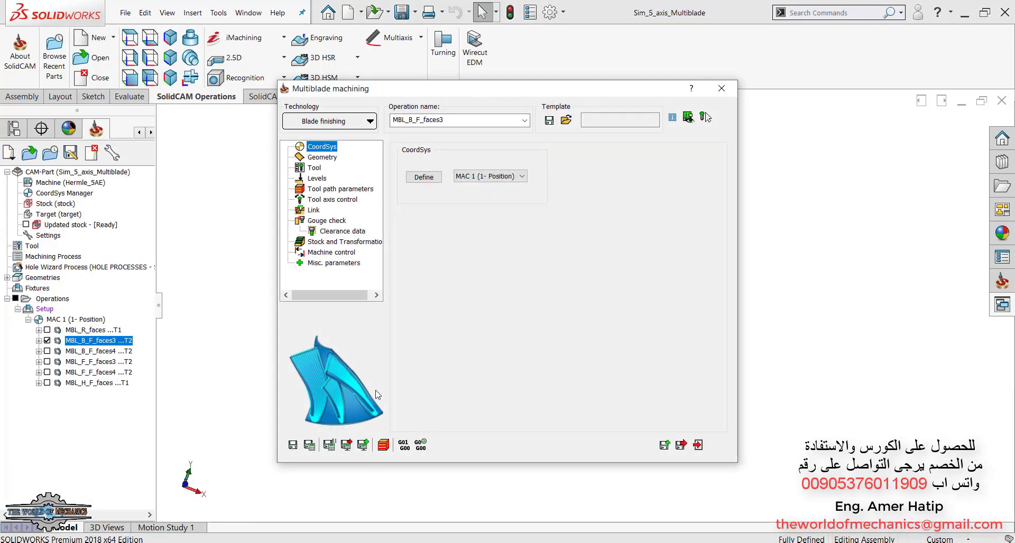
pyautogui.click(409, 447)
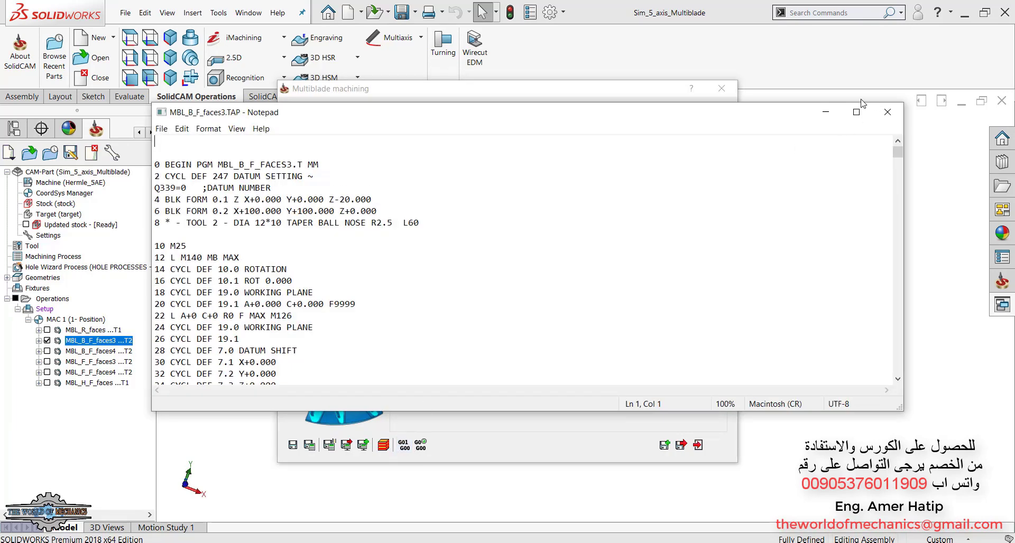
# Step: Maximize the MBL_B_F_faces3.TAP file and highlight the X and C values on line 118
pyautogui.click(854, 113)
pyautogui.scroll(-4, 506, 254)
pyautogui.scroll(-4, 506, 254)
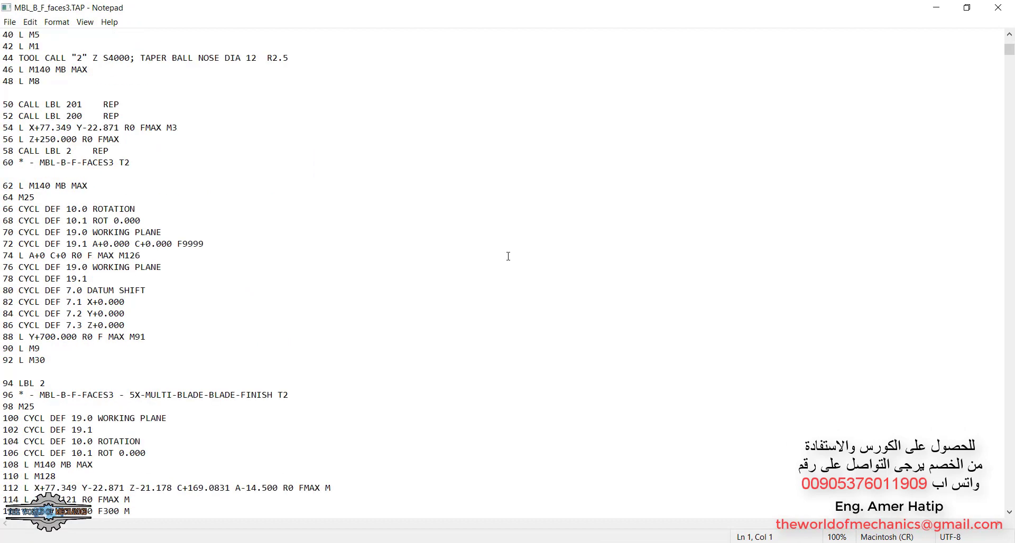
pyautogui.scroll(-7, 515, 264)
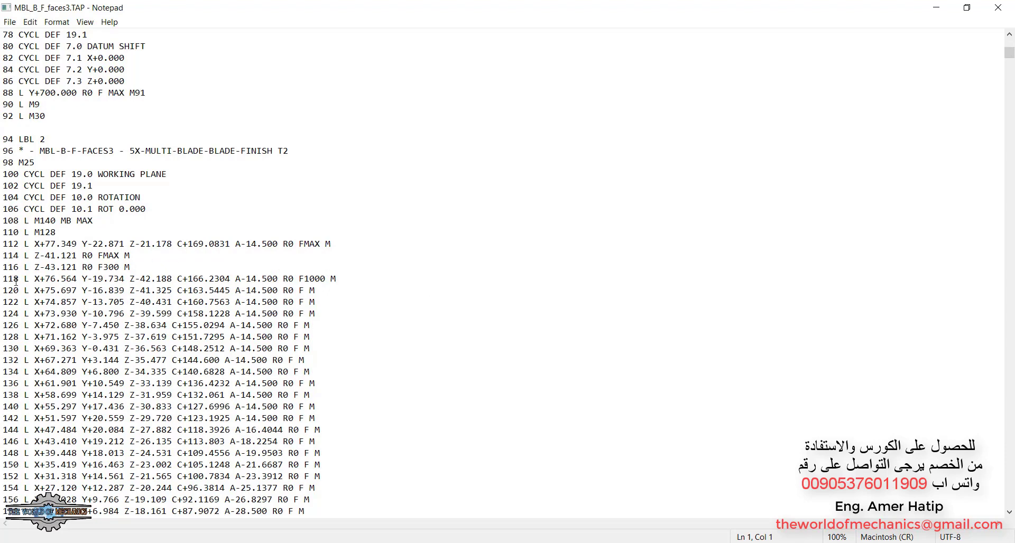
pyautogui.moveTo(9, 280); pyautogui.dragTo(48, 281)
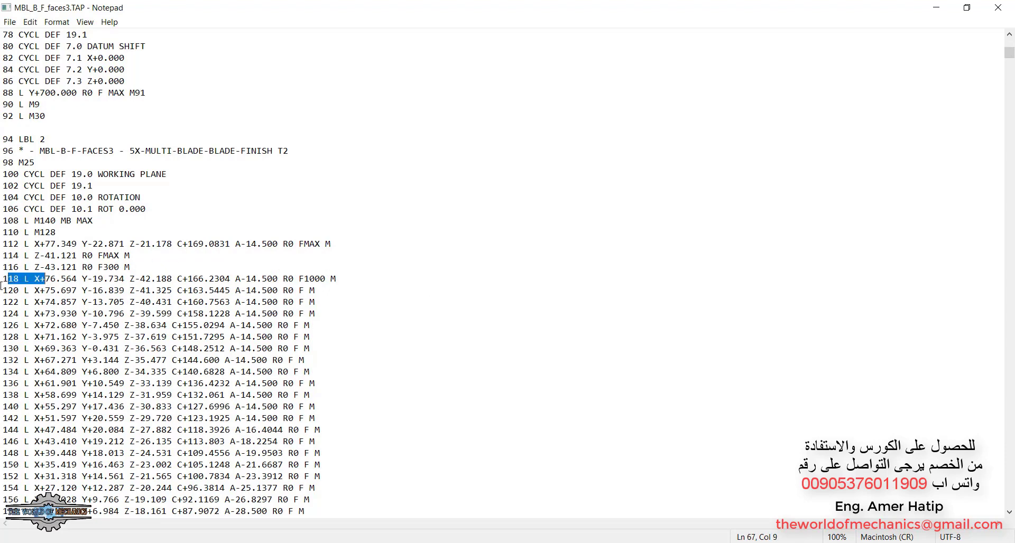
pyautogui.click(36, 278)
pyautogui.moveTo(35, 278); pyautogui.dragTo(177, 280)
pyautogui.moveTo(172, 279)
pyautogui.mouseDown()
pyautogui.moveTo(274, 291)
pyautogui.moveTo(275, 280)
pyautogui.mouseUp()
# Step: Scroll further and drag the scrollbar to reach the end of the G-code
pyautogui.scroll(-3, 274, 285)
pyautogui.scroll(-7, 274, 288)
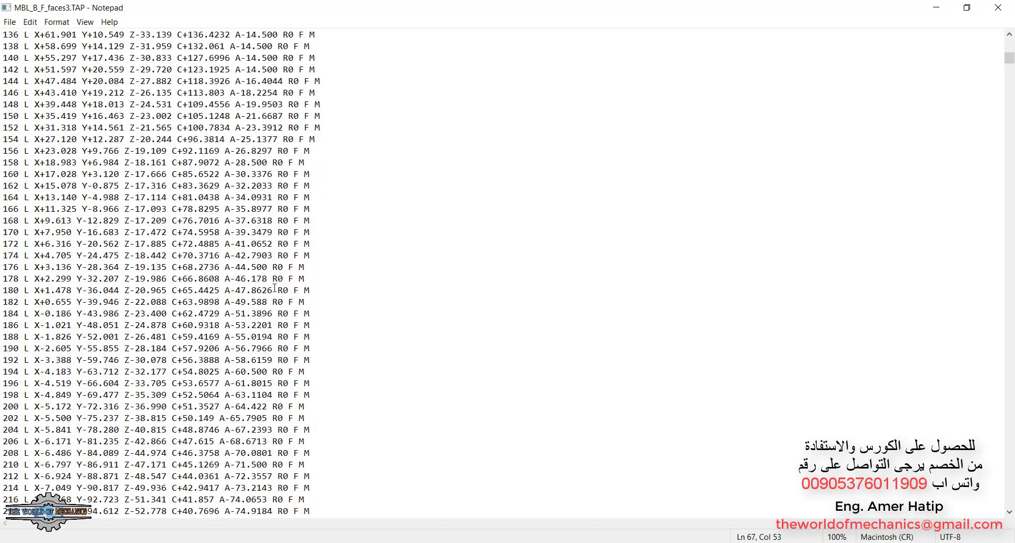
pyautogui.scroll(-5, 275, 288)
pyautogui.scroll(-9, 275, 288)
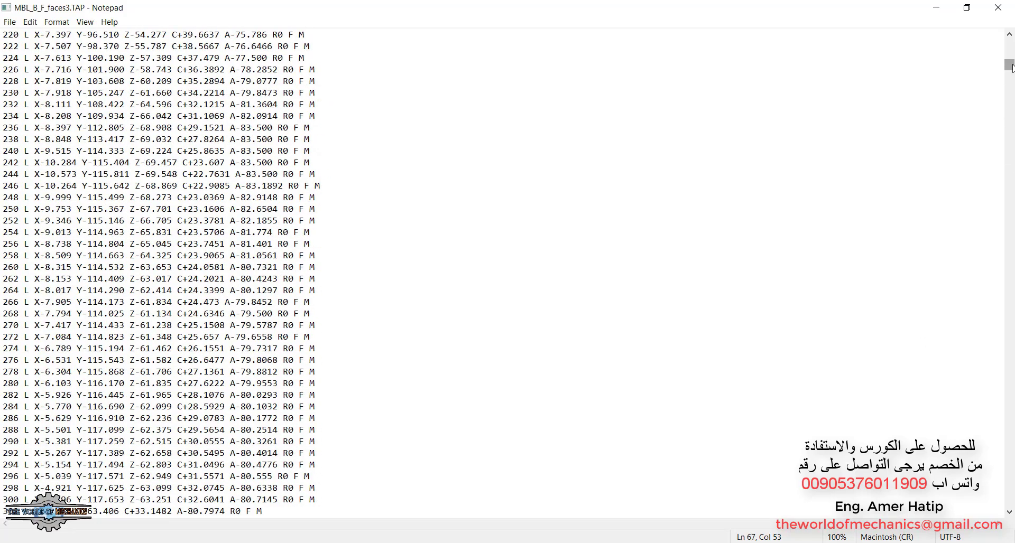
pyautogui.moveTo(1009, 65)
pyautogui.mouseDown()
pyautogui.moveTo(1009, 148)
pyautogui.moveTo(1009, 134)
pyautogui.mouseUp()
# Step: Close the G-code and start Machine Simulation for the MBL_B_F_faces3 blade finishing operation
pyautogui.click(998, 7)
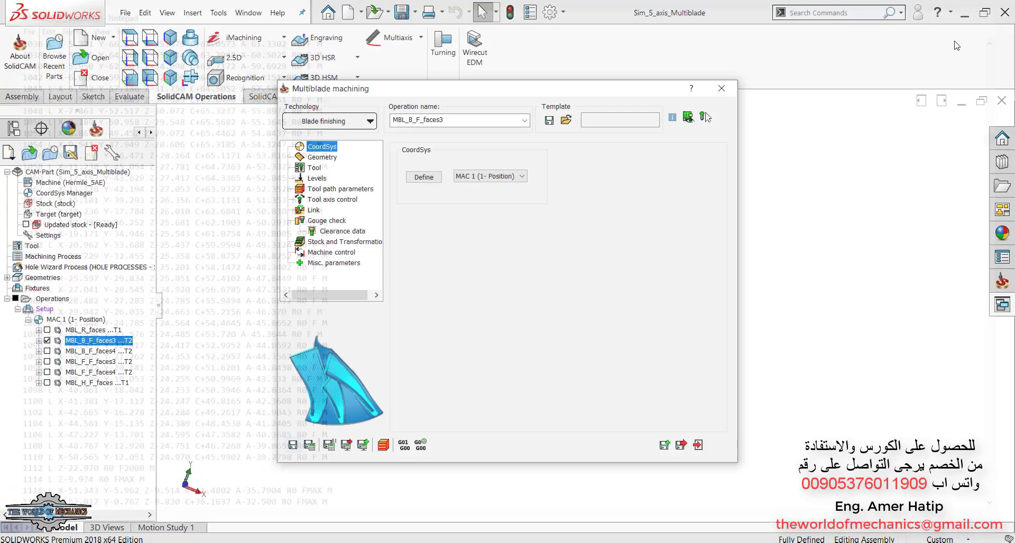
pyautogui.click(389, 445)
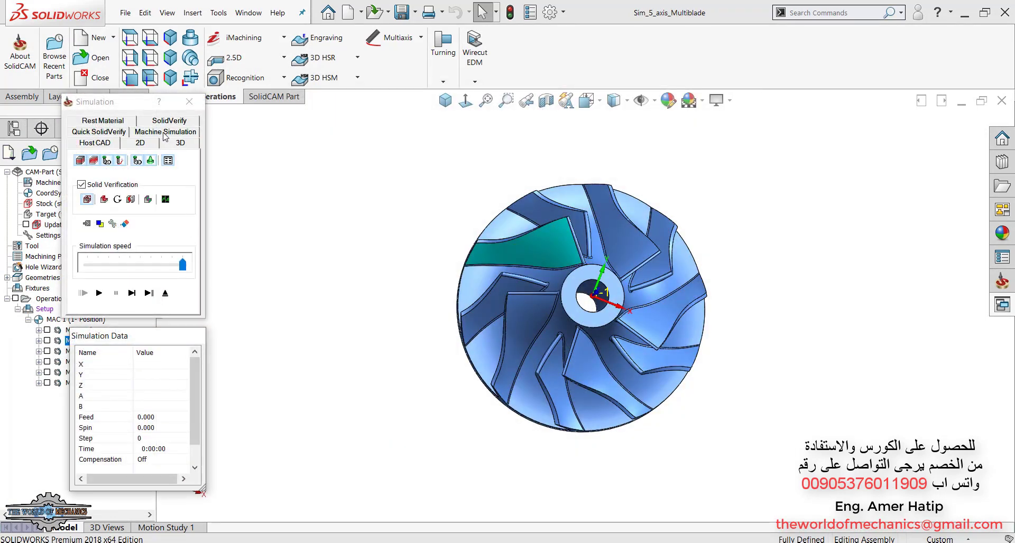
pyautogui.click(157, 134)
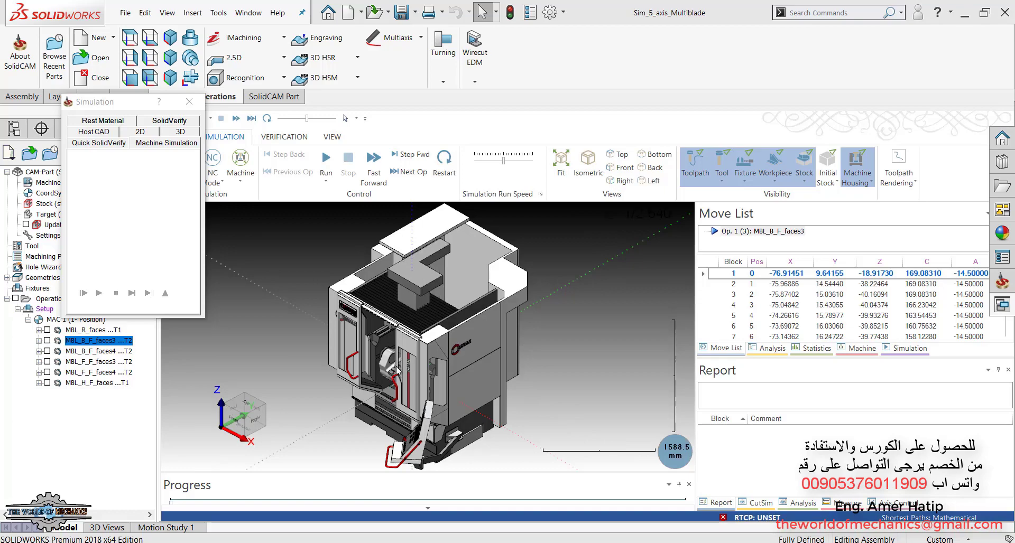
# Step: Zoom and orbit onto the spindle and impeller, then select the first move-list block
pyautogui.scroll(3, 397, 371)
pyautogui.scroll(2, 412, 363)
pyautogui.scroll(2, 427, 354)
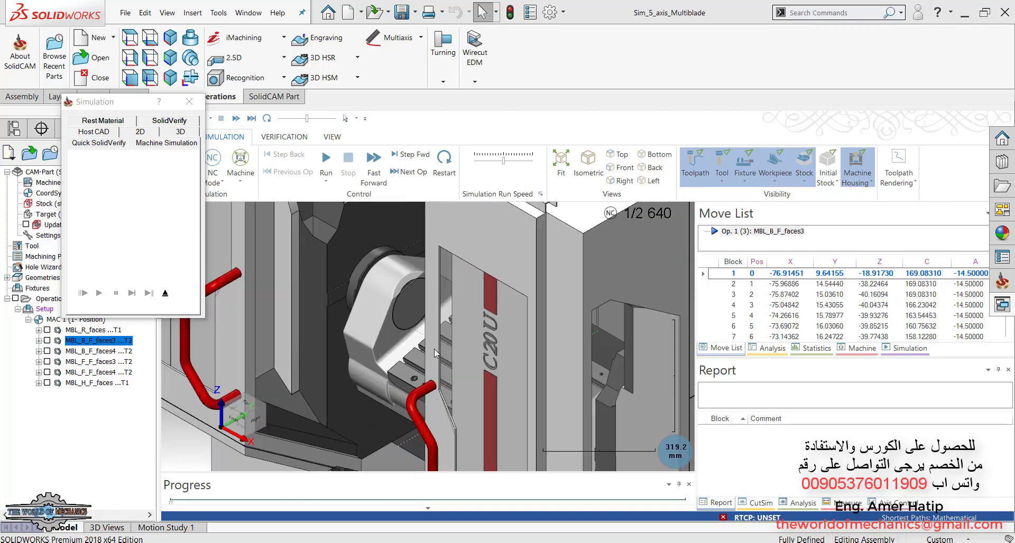
pyautogui.moveTo(434, 353)
pyautogui.mouseDown(button='middle')
pyautogui.moveTo(455, 337)
pyautogui.moveTo(477, 351)
pyautogui.mouseUp(button='middle')
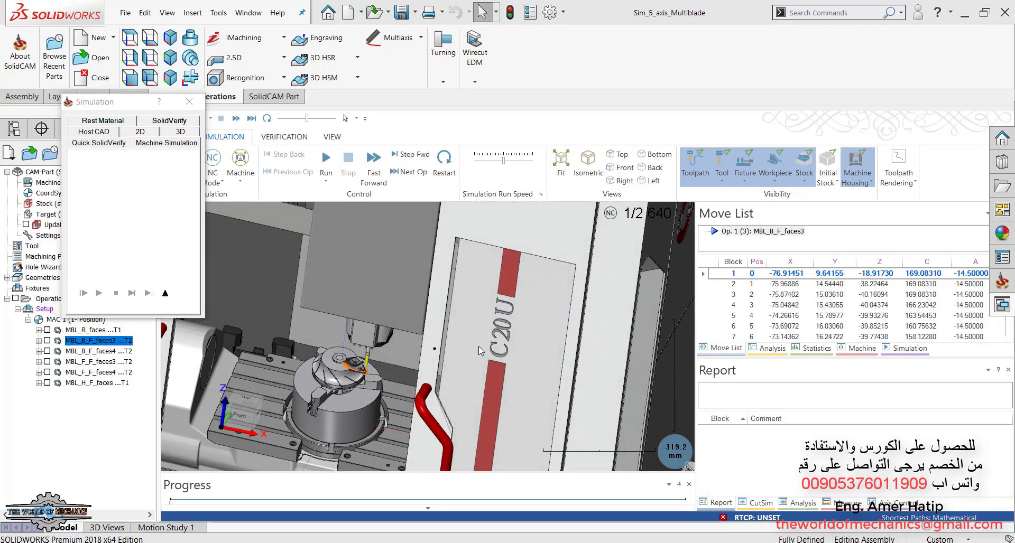
pyautogui.scroll(2, 325, 405)
pyautogui.scroll(1, 356, 388)
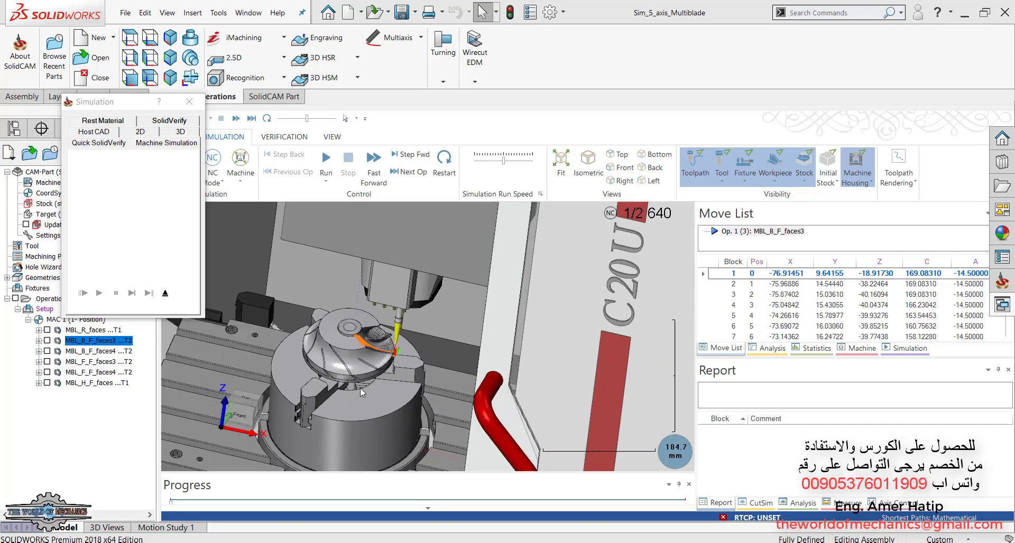
pyautogui.click(882, 295)
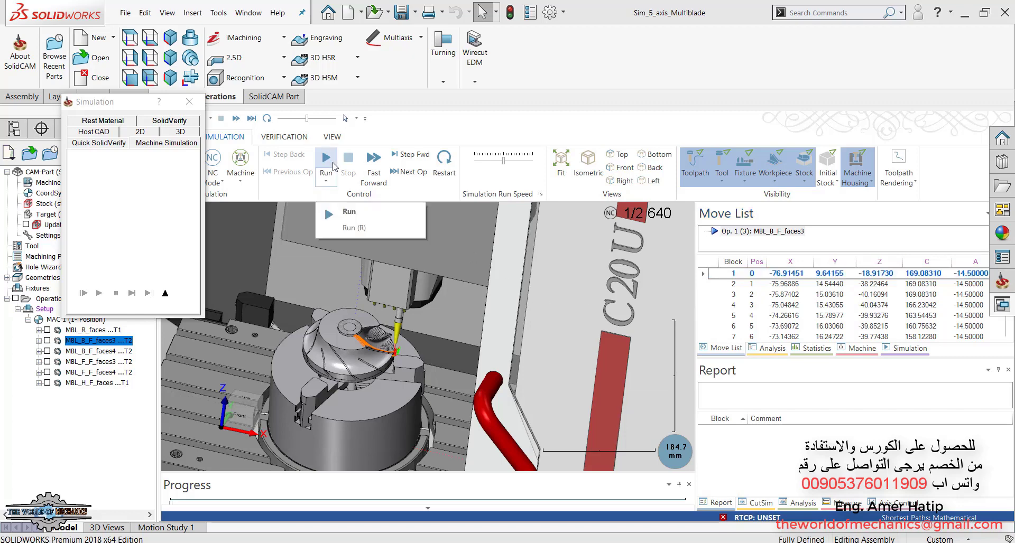
# Step: Run the blade finishing machine simulation for about 30 seconds, then exit it
pyautogui.click(326, 165)
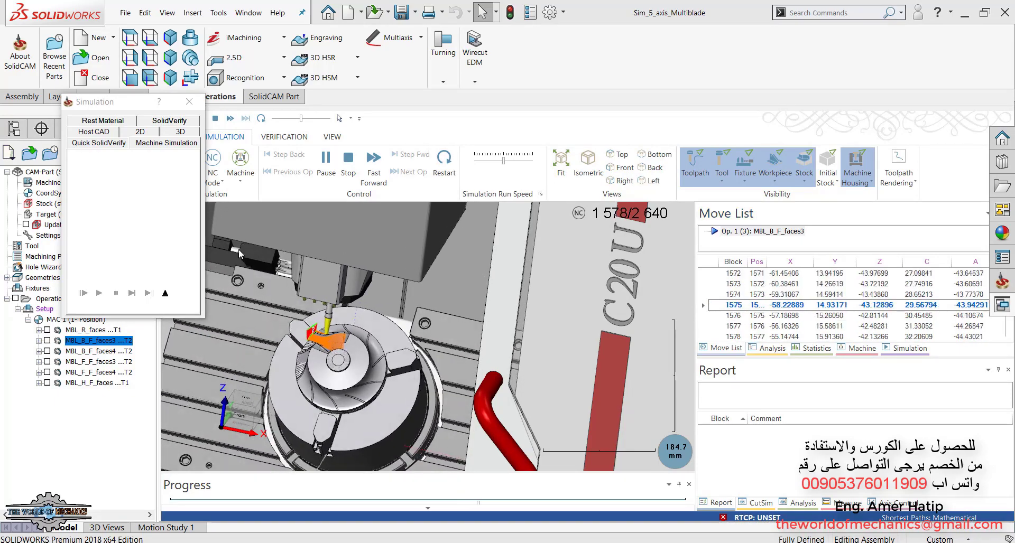
pyautogui.click(165, 294)
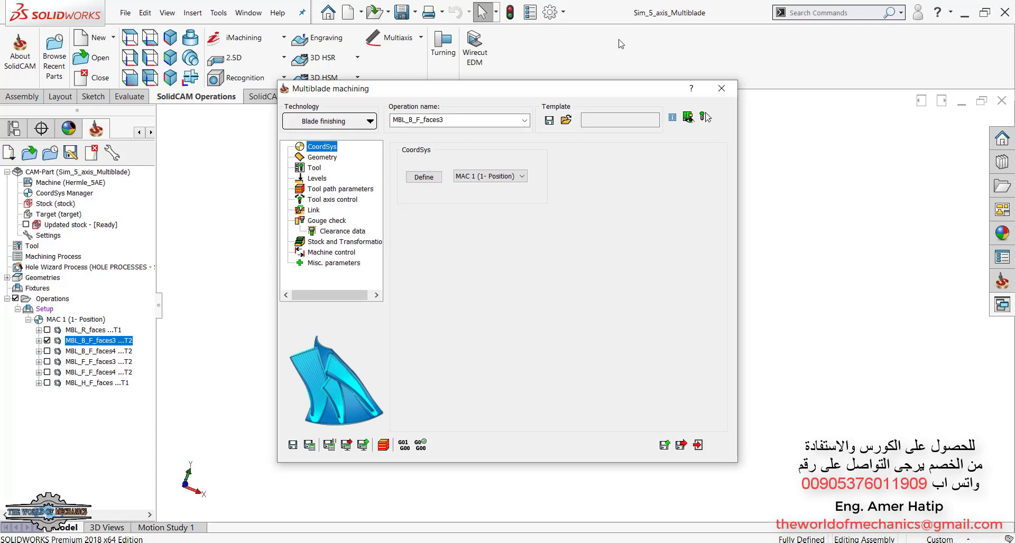
# Step: Move the Multiblade machining dialog aside to reveal the impeller, then close it
pyautogui.moveTo(602, 86); pyautogui.dragTo(404, 89)
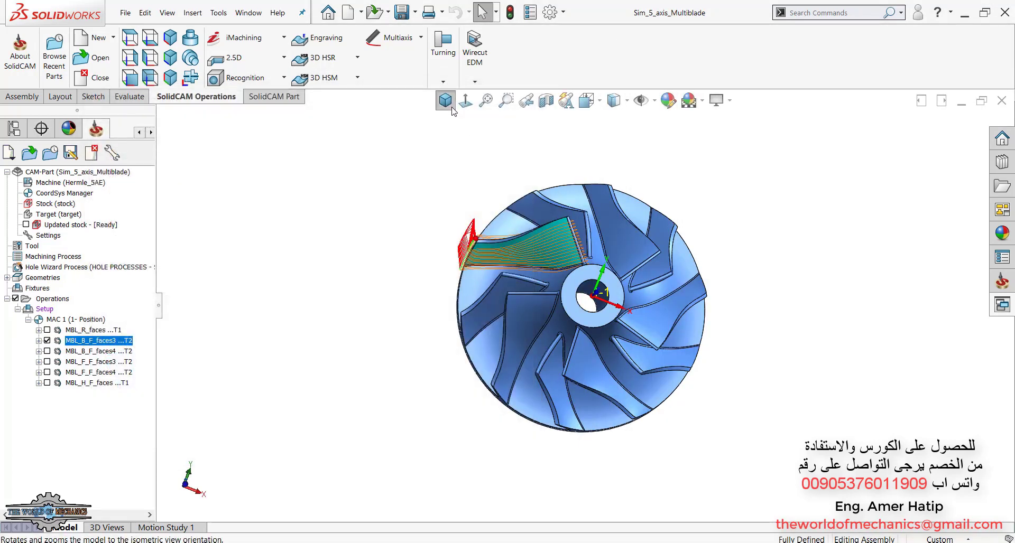
pyautogui.click(444, 100)
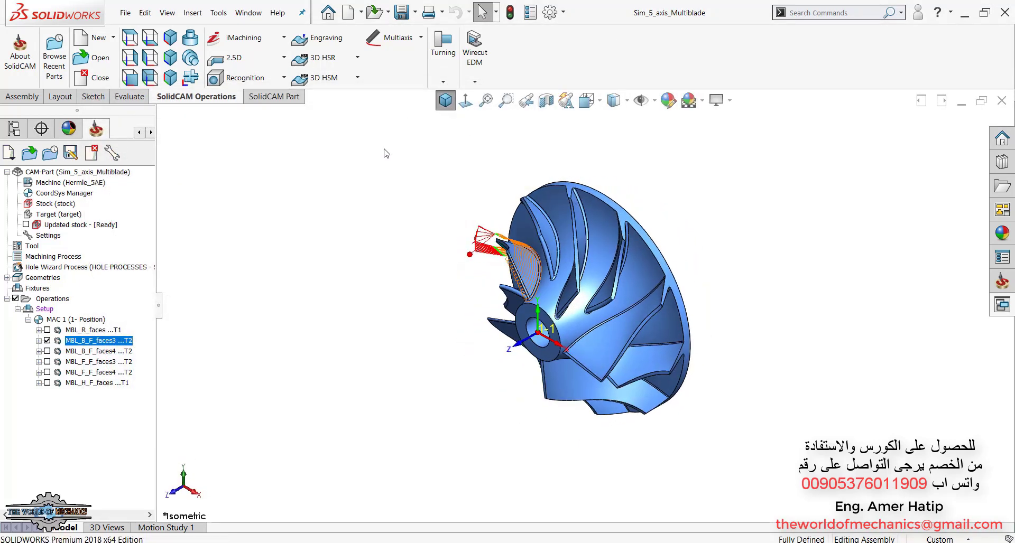